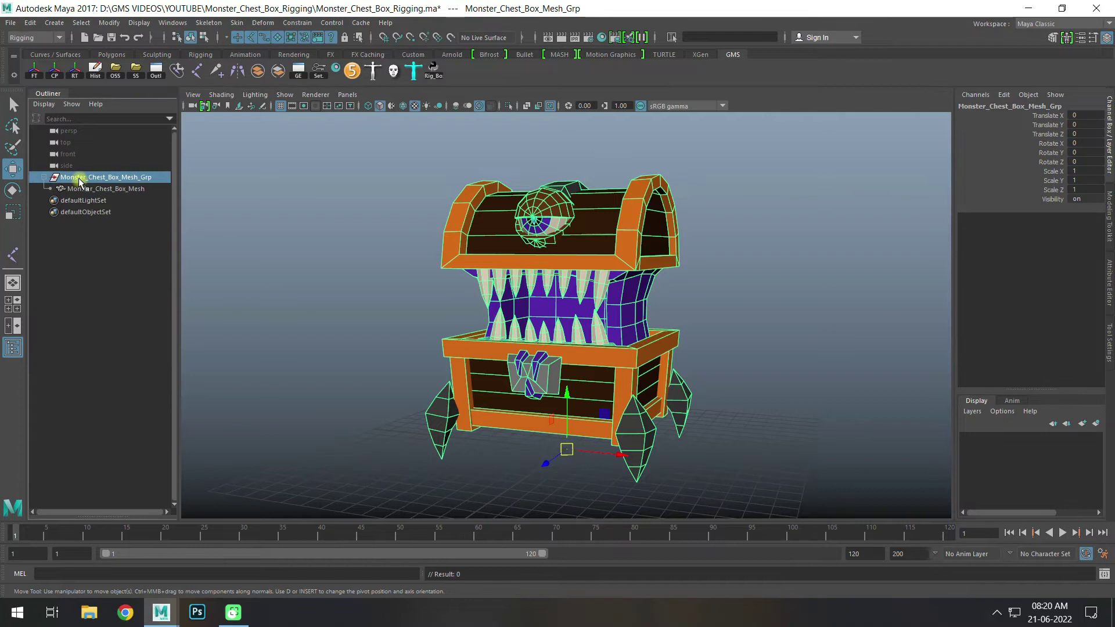
- Clear the selection and switch to the Rigging menu set
{"action": "left_click", "coordinate": [779, 400]}
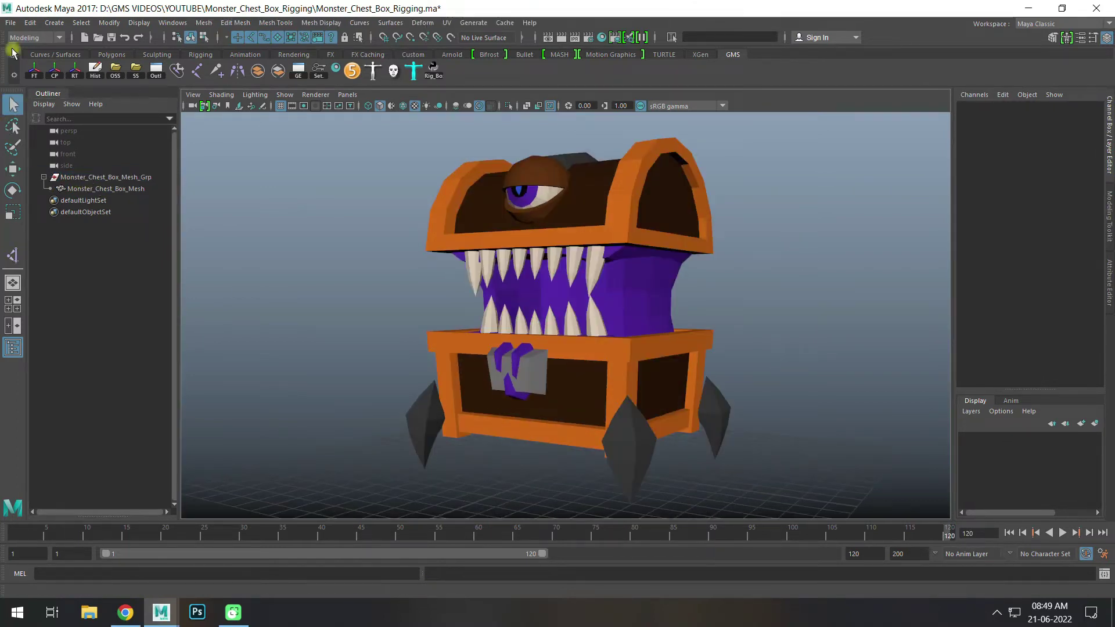
{"action": "left_click", "coordinate": [27, 39]}
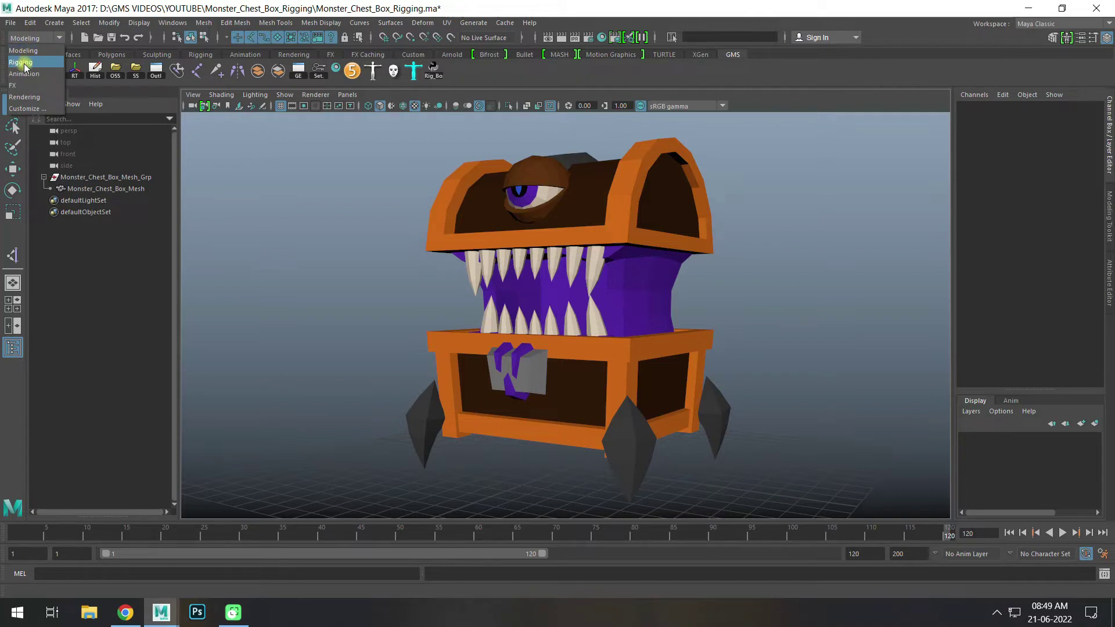
{"action": "left_click", "coordinate": [23, 63]}
- Create a root joint snapped to the grid origin in the front view and a second joint 2 units above it
{"action": "left_click", "coordinate": [209, 23]}
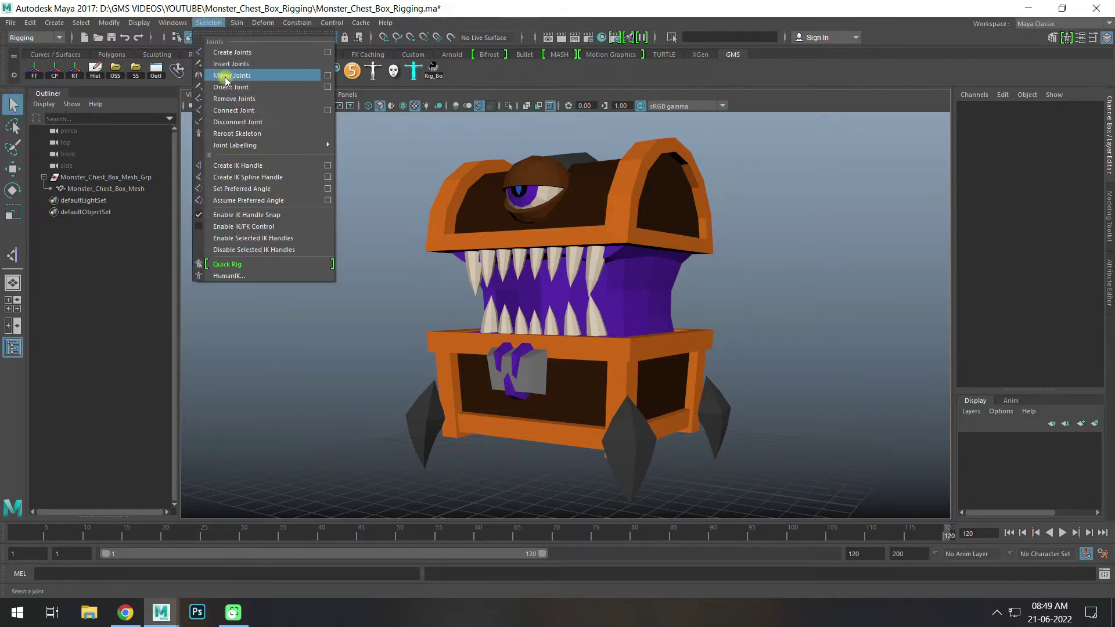
{"action": "left_click", "coordinate": [252, 54]}
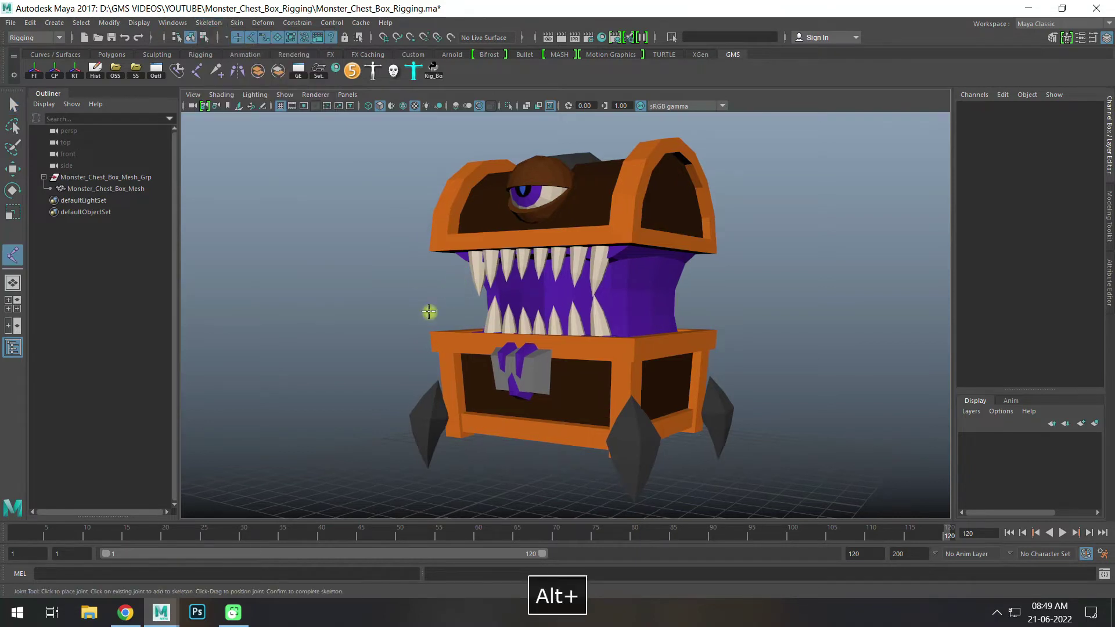
{"action": "key", "text": "space"}
{"action": "key", "text": "space"}
{"action": "right_click_drag", "start_coordinate": [667, 369], "coordinate": [546, 413], "text": "alt"}
{"action": "left_click", "coordinate": [539, 426]}
{"action": "scroll", "coordinate": [535, 438], "scroll_direction": "up", "scroll_amount": 2}
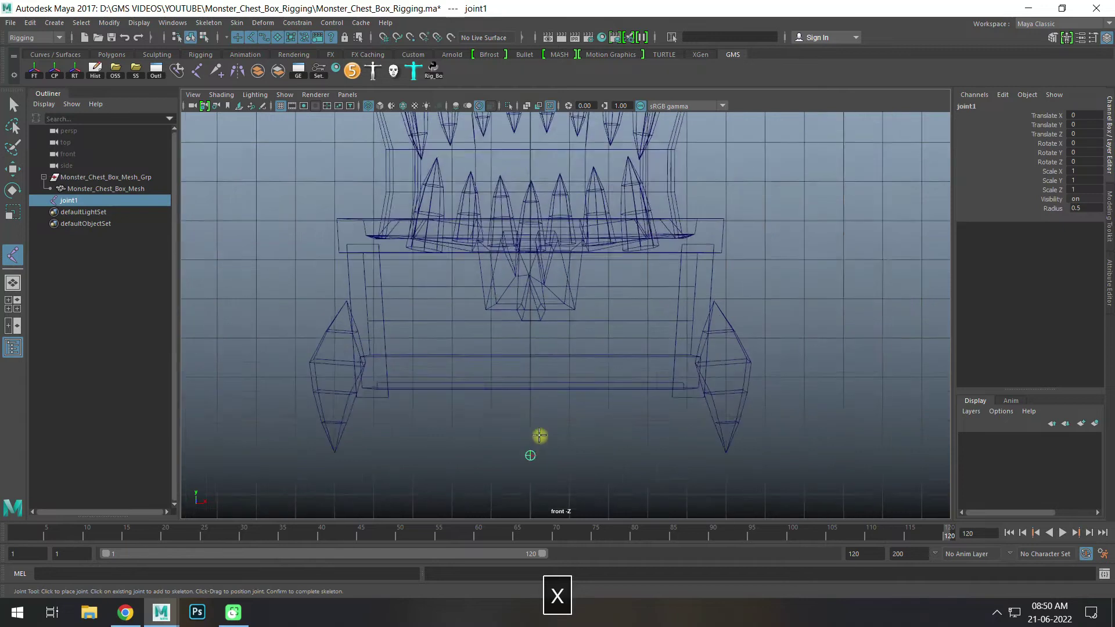
{"action": "scroll", "coordinate": [538, 438], "scroll_direction": "up", "scroll_amount": 2}
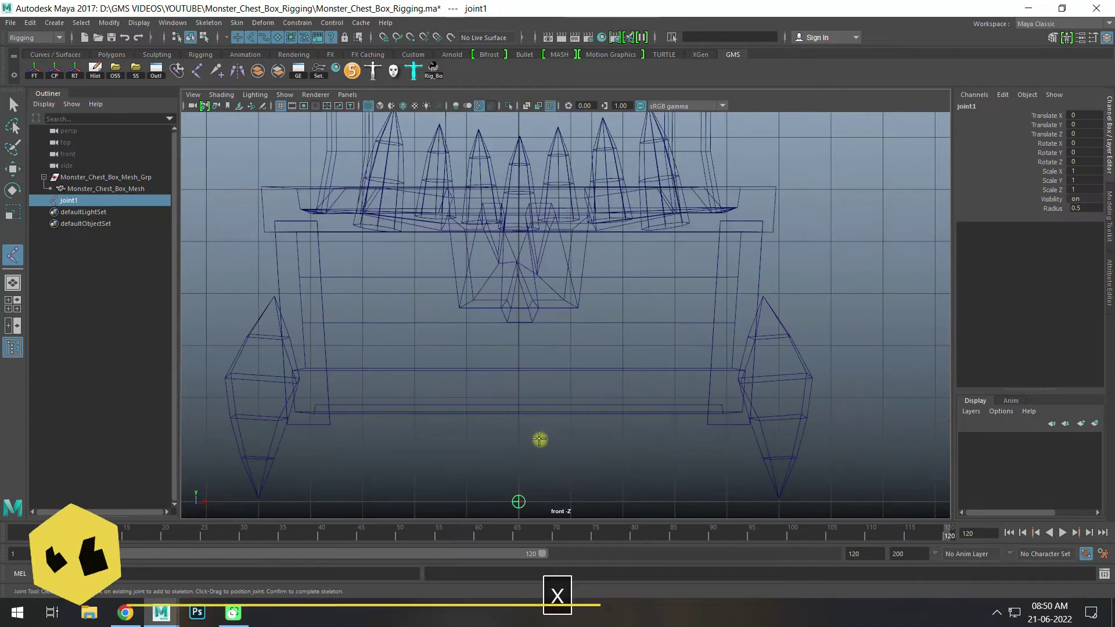
{"action": "left_click", "coordinate": [519, 398]}
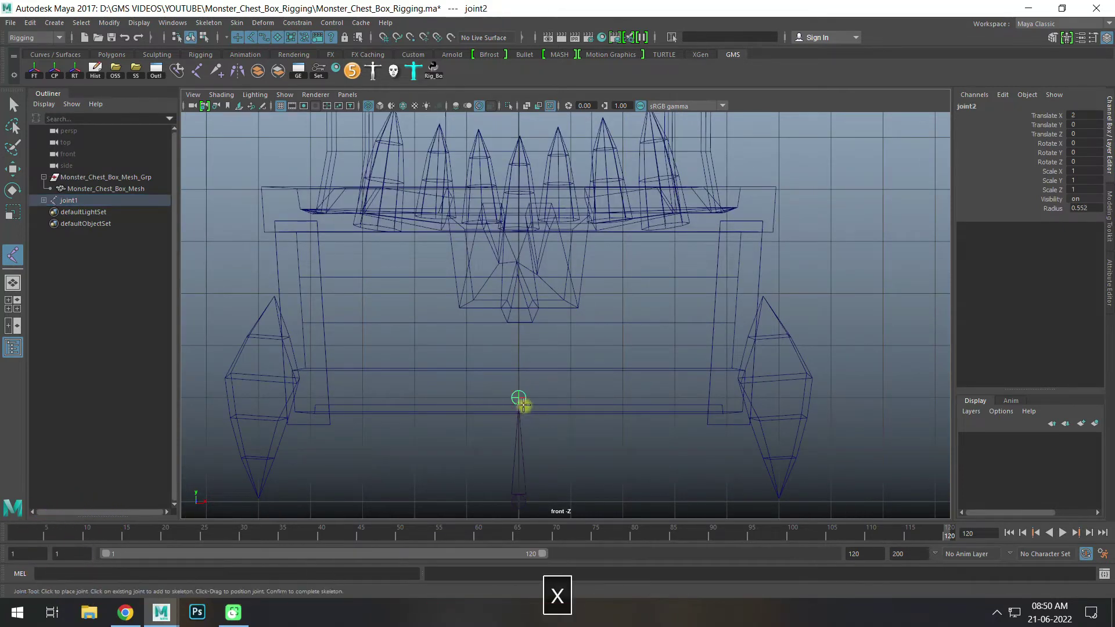
- Continue the chain in the front view with joints at the chest's lower corner, the leg's top and the leg's tip
{"action": "right_click_drag", "start_coordinate": [523, 406], "coordinate": [679, 406], "text": "alt"}
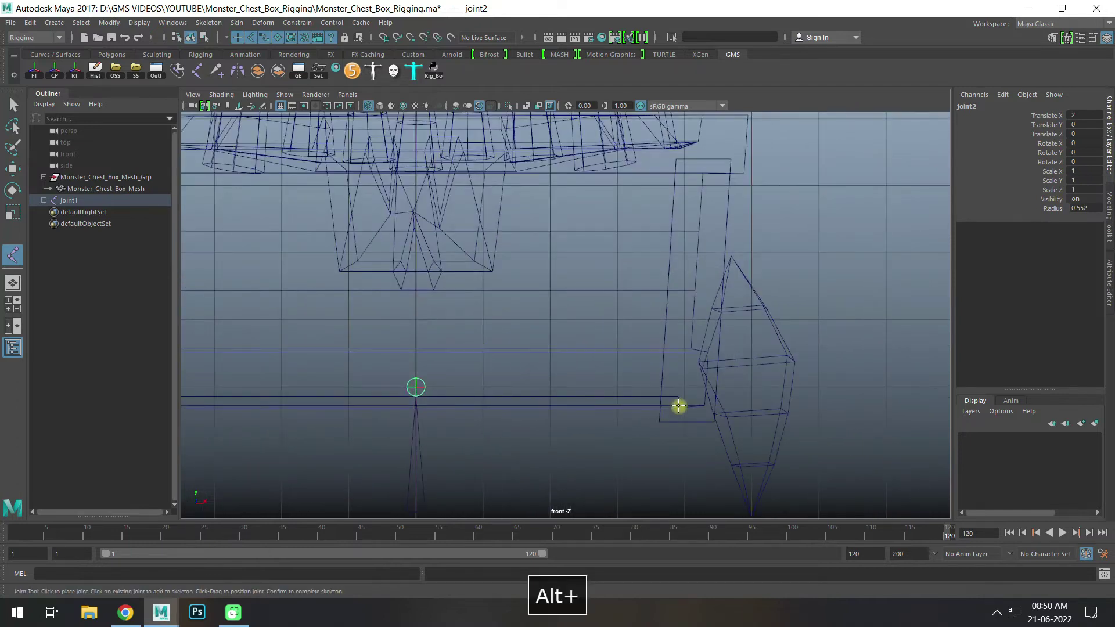
{"action": "left_click", "coordinate": [685, 386]}
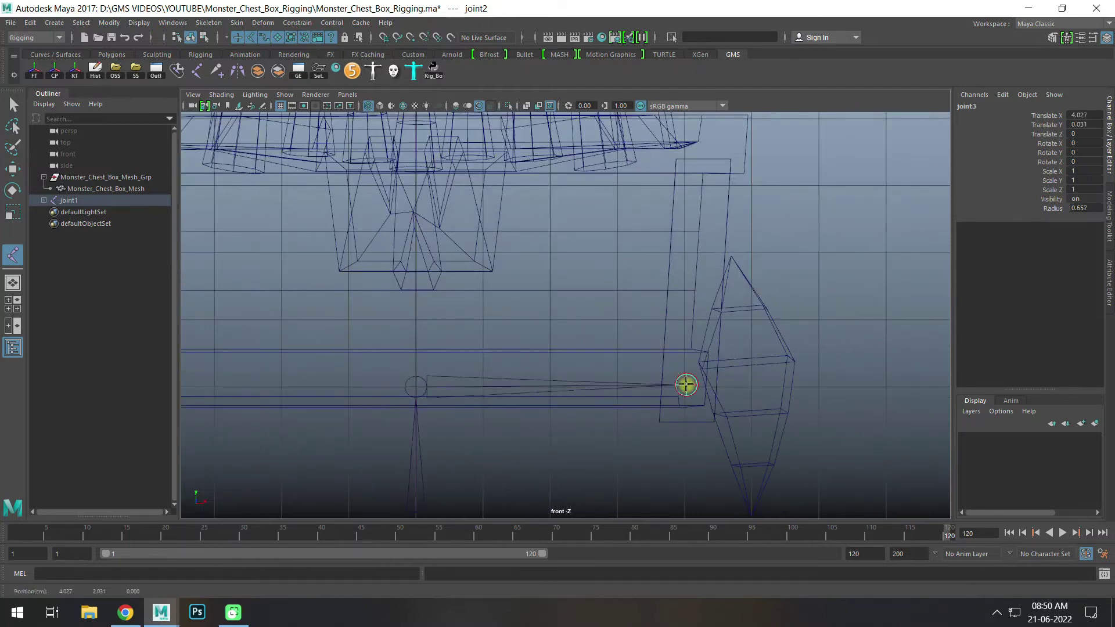
{"action": "left_click", "coordinate": [731, 257]}
{"action": "middle_click_drag", "start_coordinate": [748, 398], "coordinate": [742, 316], "text": "alt"}
{"action": "left_click_drag", "start_coordinate": [741, 409], "coordinate": [743, 425]}
{"action": "key", "text": "w"}
- Duplicate the leg joint chain and move the copy back to the rear leg
{"action": "key", "text": "space"}
{"action": "left_click_drag", "start_coordinate": [802, 184], "coordinate": [606, 453], "text": "alt"}
{"action": "key", "text": "w"}
{"action": "key", "text": "q"}
{"action": "left_click", "coordinate": [604, 451]}
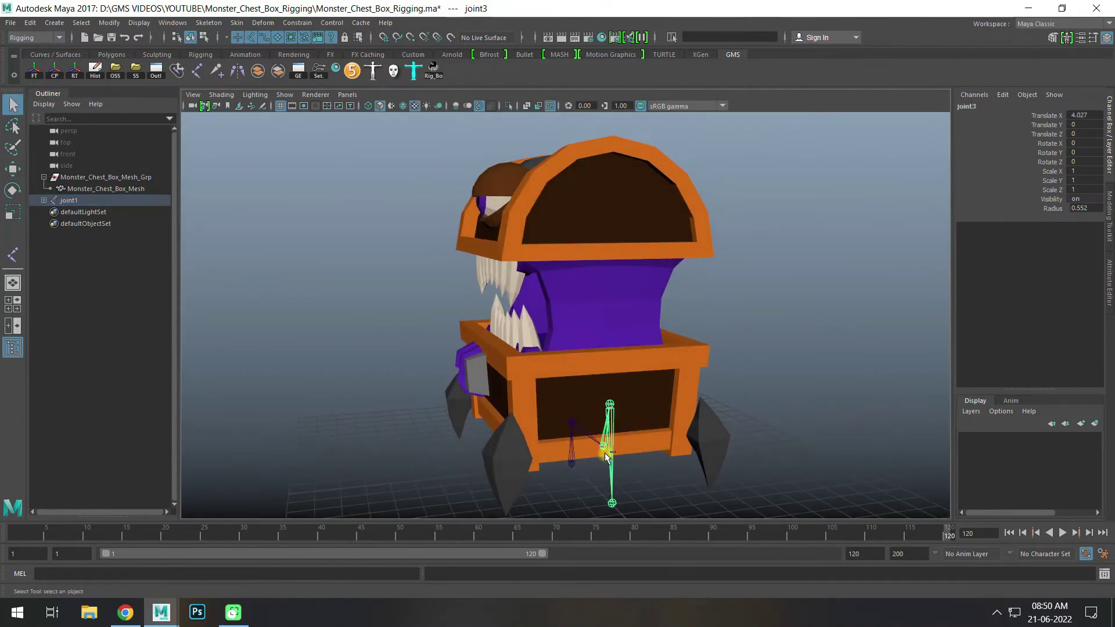
{"action": "key", "text": "ctrl+d"}
{"action": "key", "text": "w"}
{"action": "left_click_drag", "start_coordinate": [569, 450], "coordinate": [662, 450]}
- Move the original leg chain forward and align its corner, top and tip joints with the front leg in the side view
{"action": "left_click", "coordinate": [604, 447]}
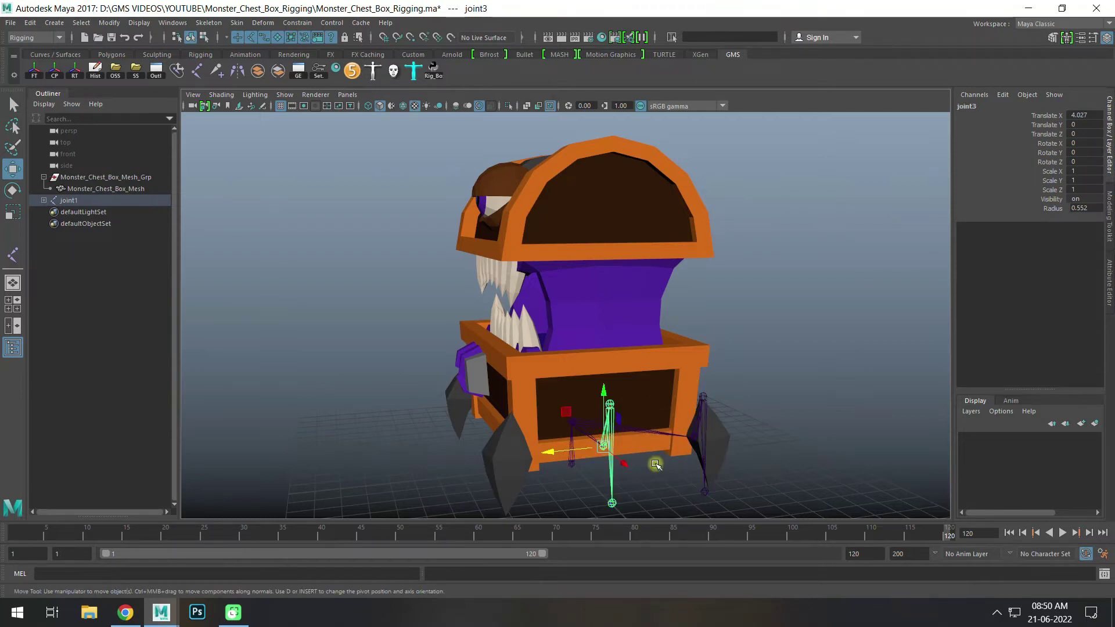
{"action": "left_click_drag", "start_coordinate": [580, 447], "coordinate": [511, 460]}
{"action": "key", "text": "space"}
{"action": "key", "text": "space"}
{"action": "right_click_drag", "start_coordinate": [579, 406], "coordinate": [729, 488], "text": "alt"}
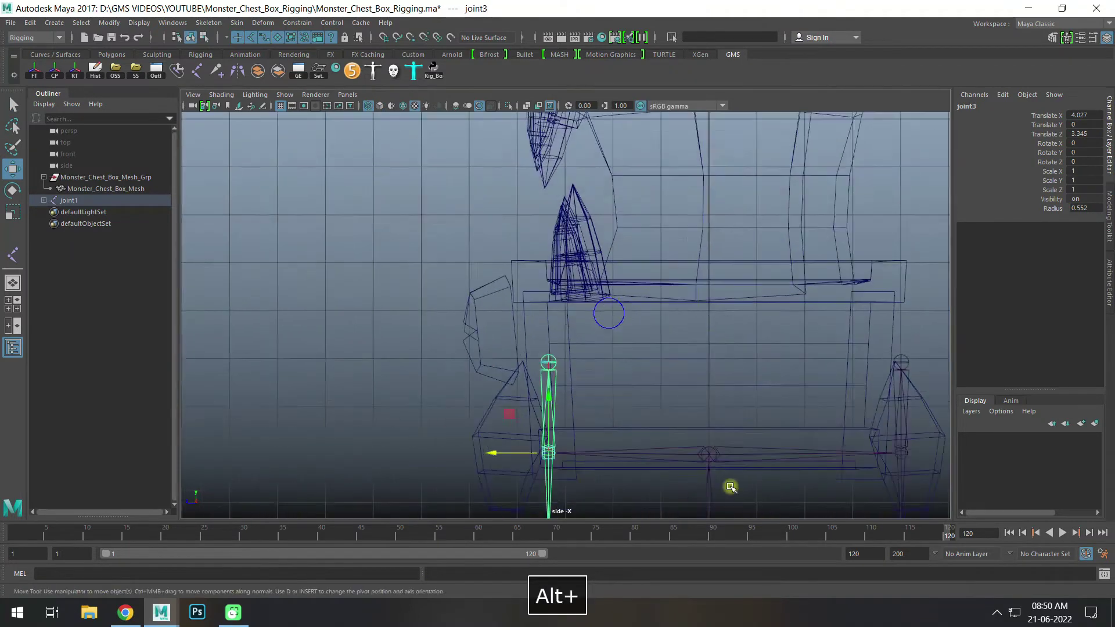
{"action": "middle_click_drag", "start_coordinate": [730, 488], "coordinate": [674, 413], "text": "alt"}
{"action": "key", "text": "Down"}
{"action": "key", "text": "Down"}
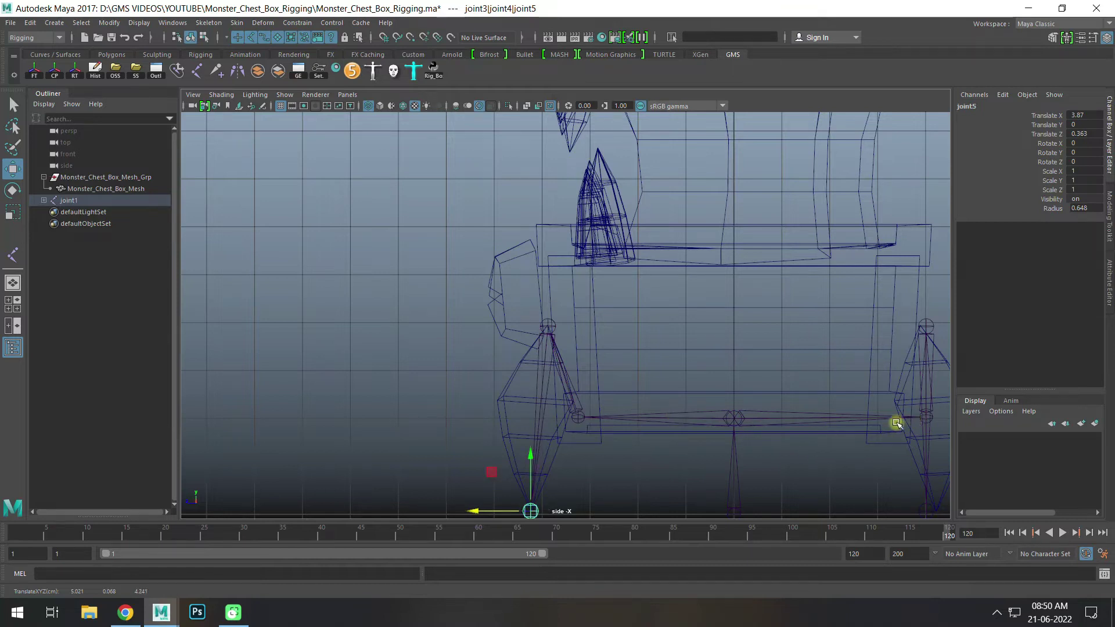
- Align the duplicated chain's corner, top and tip joints with the rear leg in the side view
{"action": "left_click", "coordinate": [935, 421]}
{"action": "middle_click_drag", "start_coordinate": [935, 421], "coordinate": [796, 389], "text": "alt"}
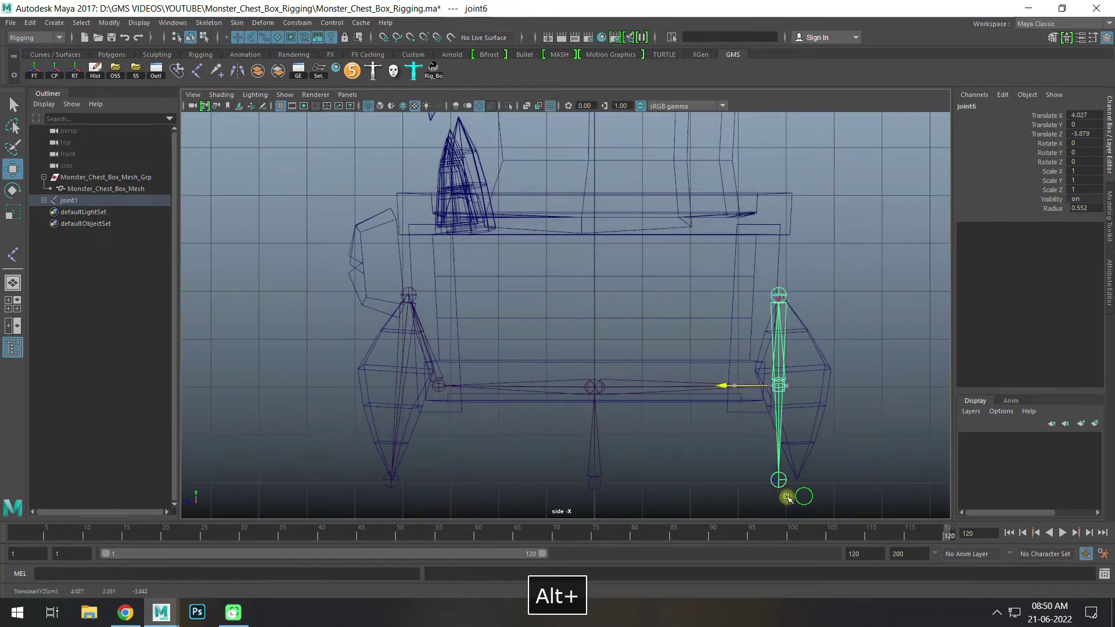
{"action": "middle_click_drag", "start_coordinate": [793, 497], "coordinate": [762, 498]}
{"action": "key", "text": "Down"}
{"action": "middle_click_drag", "start_coordinate": [849, 465], "coordinate": [883, 480]}
{"action": "key", "text": "Down"}
{"action": "key", "text": "space"}
{"action": "key", "text": "space"}
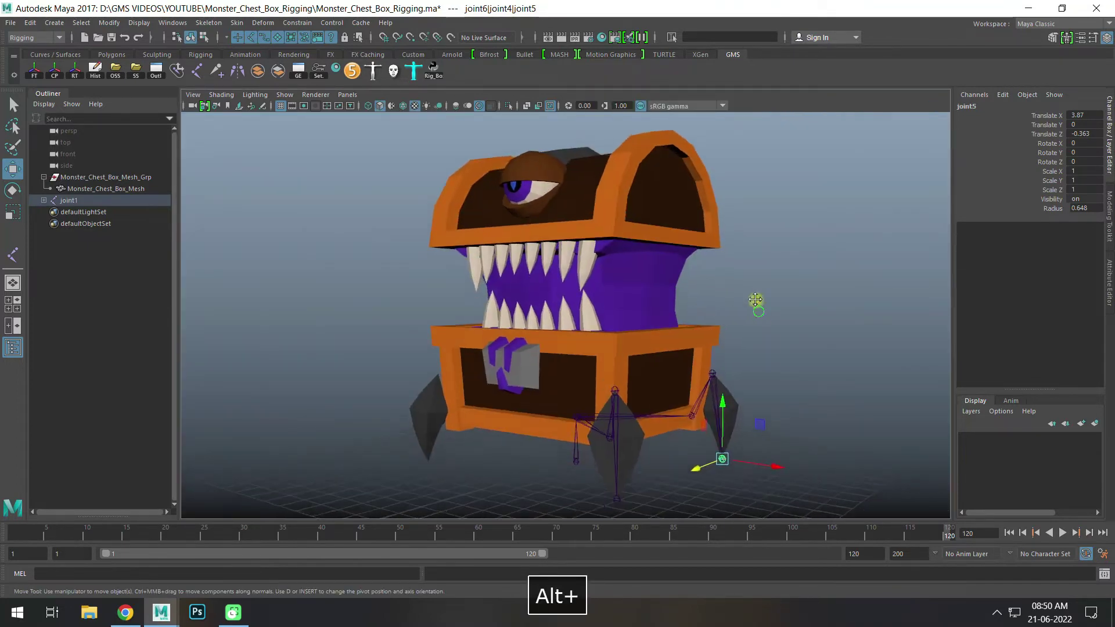
{"action": "left_click_drag", "start_coordinate": [755, 300], "coordinate": [634, 342], "text": "alt"}
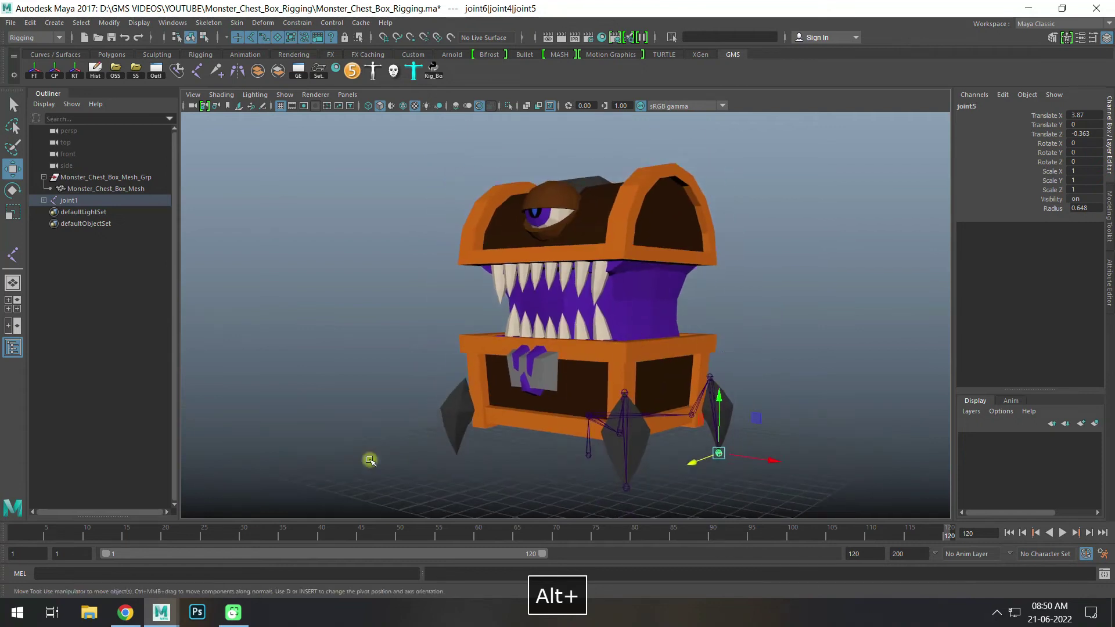
- Branch a grid-snapped joint from the second joint, 8 units straight up at the base of the chest lid
{"action": "key", "text": "space"}
{"action": "middle_click_drag", "start_coordinate": [634, 373], "coordinate": [735, 473], "text": "alt"}
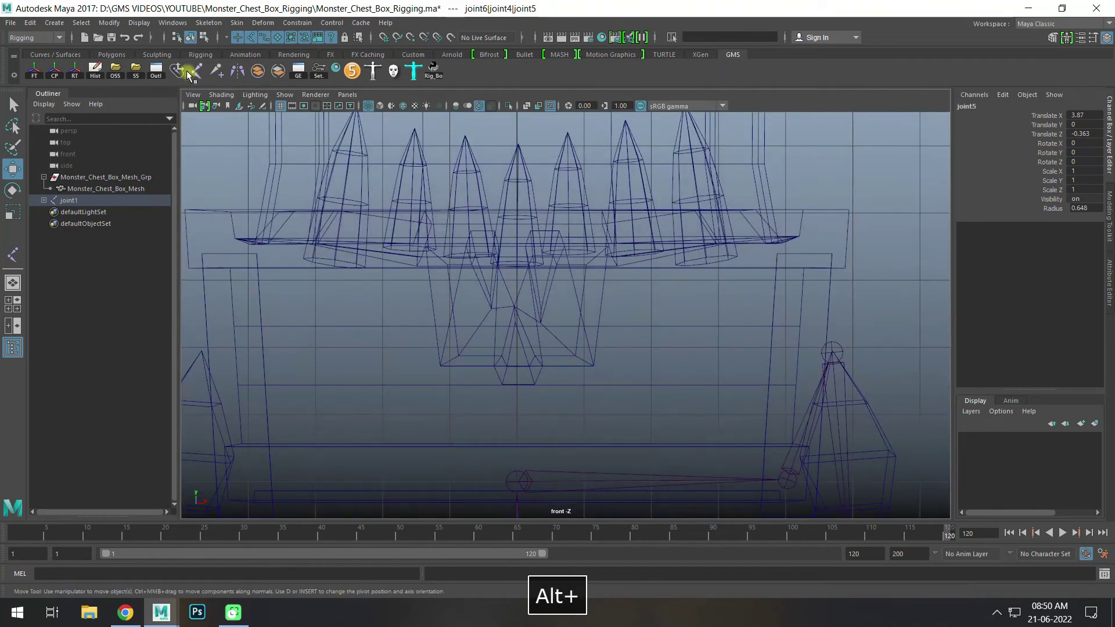
{"action": "left_click", "coordinate": [185, 72]}
{"action": "middle_click_drag", "start_coordinate": [563, 447], "coordinate": [530, 453], "text": "alt"}
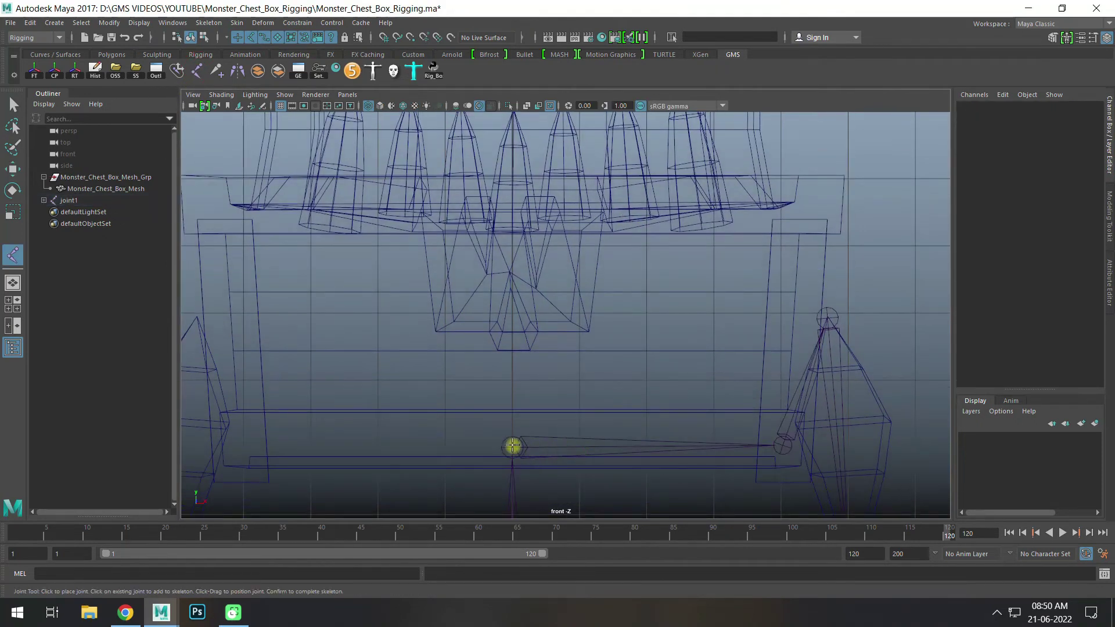
{"action": "left_click", "coordinate": [512, 448]}
{"action": "key", "text": "space"}
{"action": "middle_click_drag", "start_coordinate": [662, 251], "coordinate": [667, 451], "text": "alt"}
{"action": "key", "text": "x"}
{"action": "left_click", "coordinate": [613, 223]}
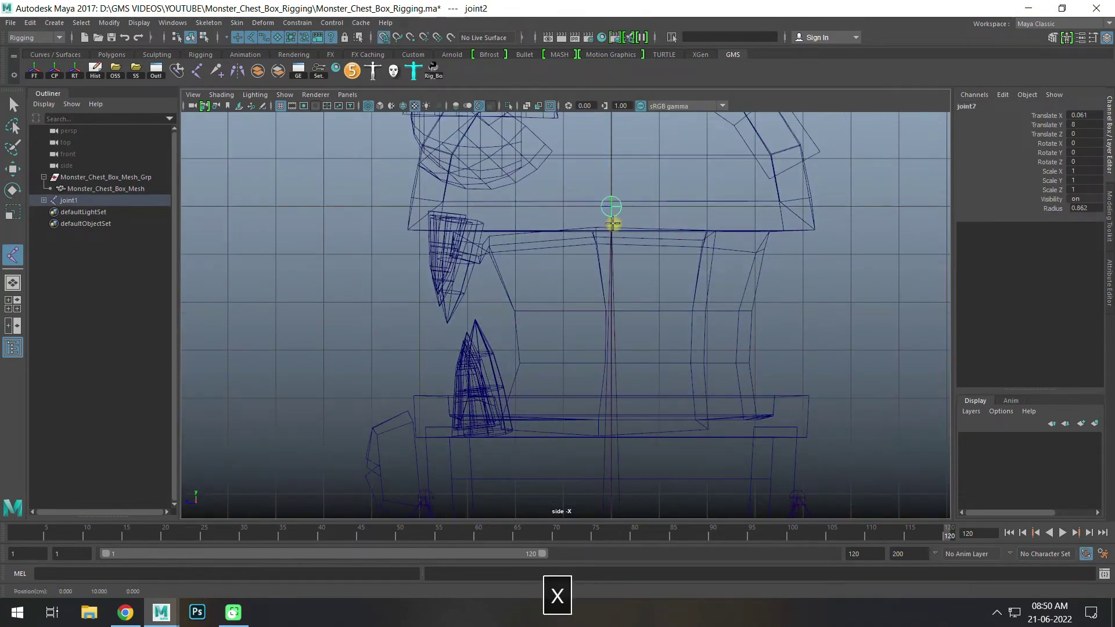
- Extend the lid joint with one joint behind the eyeball and another at the eyeball's centre
{"action": "right_click_drag", "start_coordinate": [612, 219], "coordinate": [506, 312], "text": "alt"}
{"action": "left_click", "coordinate": [599, 275]}
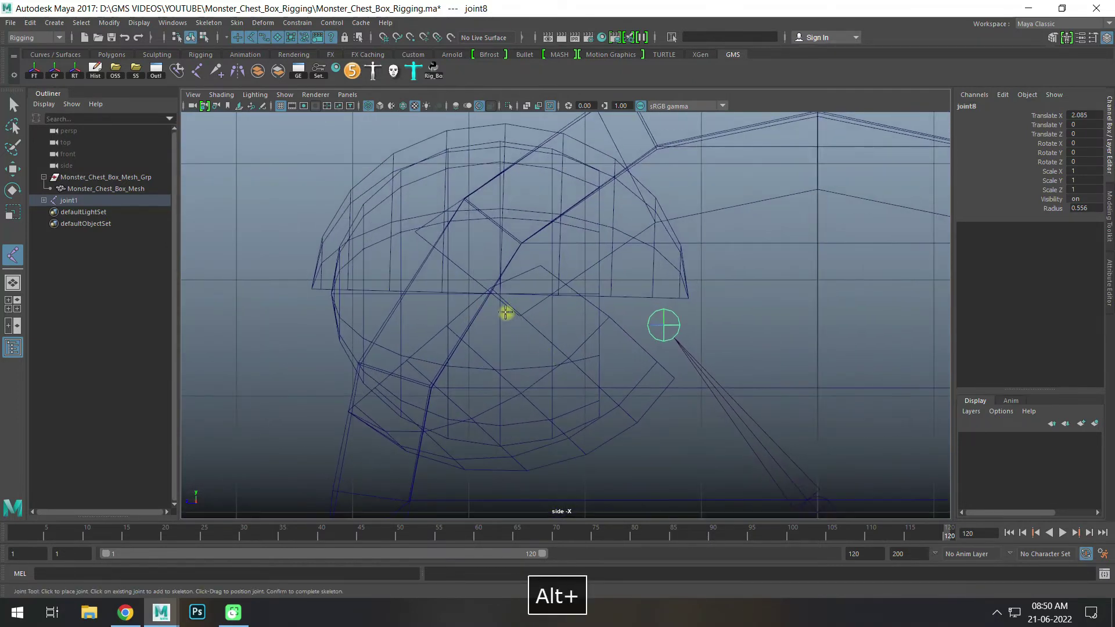
{"action": "left_click", "coordinate": [500, 295]}
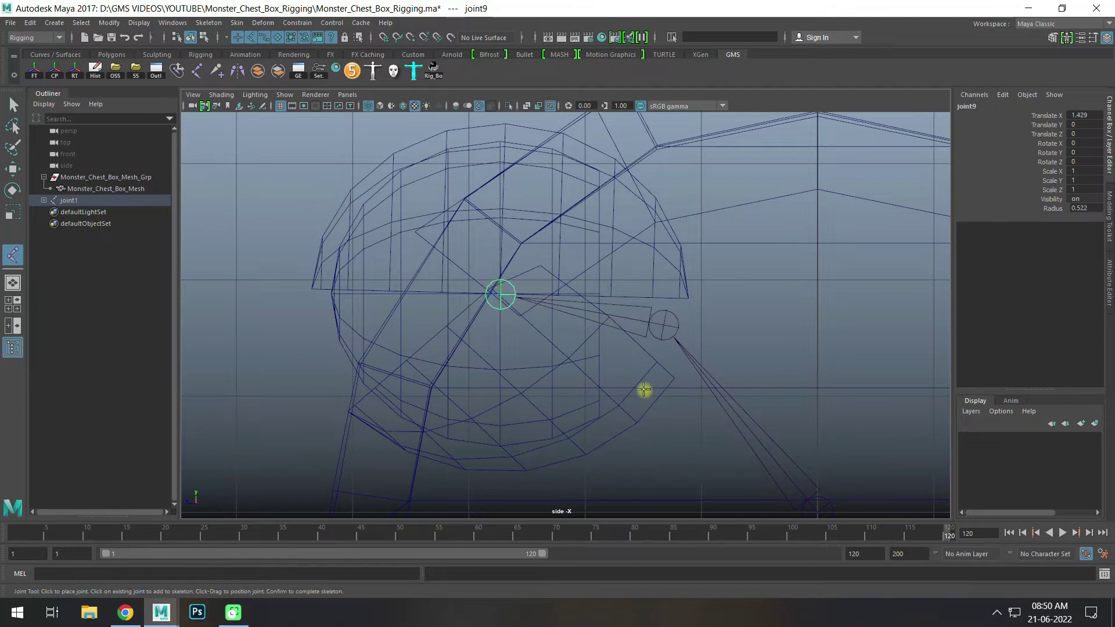
{"action": "right_click_drag", "start_coordinate": [645, 391], "coordinate": [525, 287], "text": "alt"}
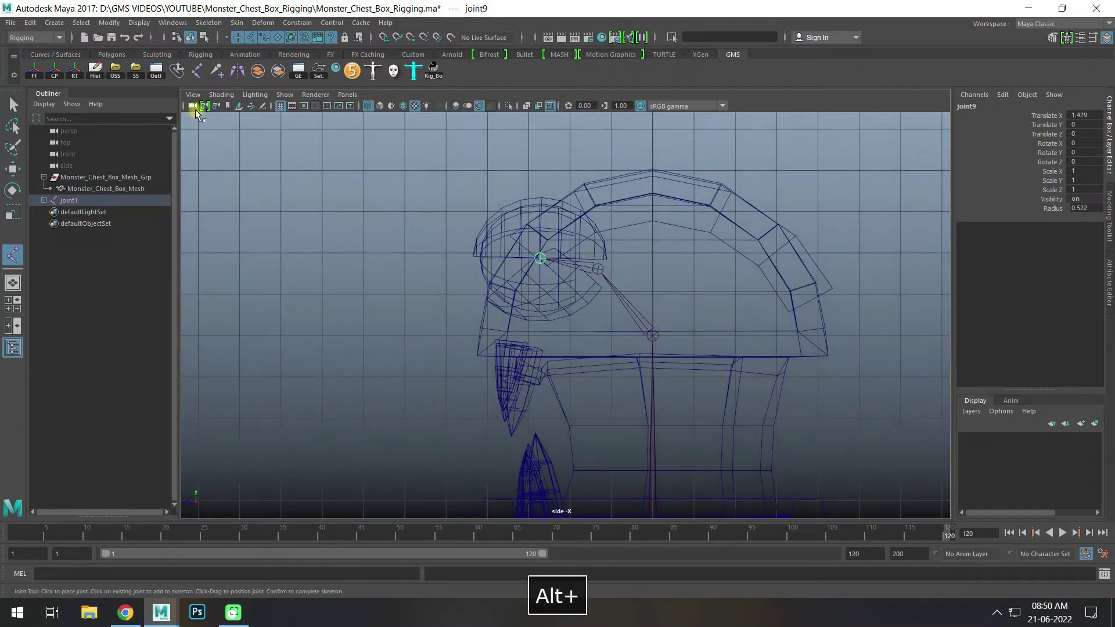
- Branch a joint from the lid joint to the root of the upper teeth and complete the chain
{"action": "left_click", "coordinate": [198, 71]}
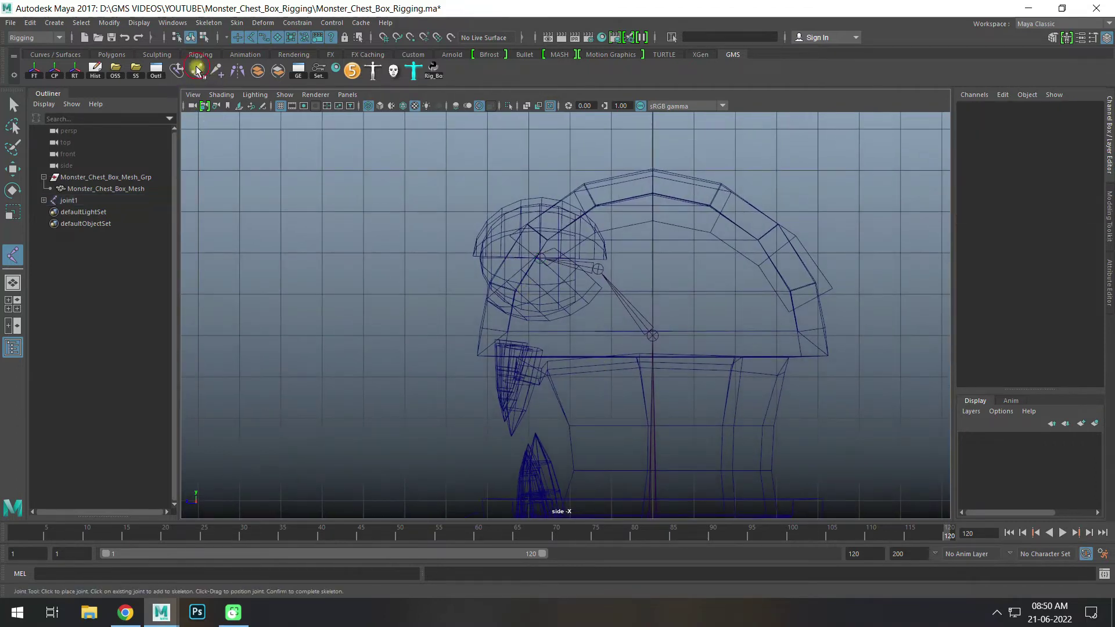
{"action": "left_click", "coordinate": [653, 337]}
{"action": "right_click_drag", "start_coordinate": [656, 340], "coordinate": [705, 424], "text": "alt"}
{"action": "left_click", "coordinate": [521, 346]}
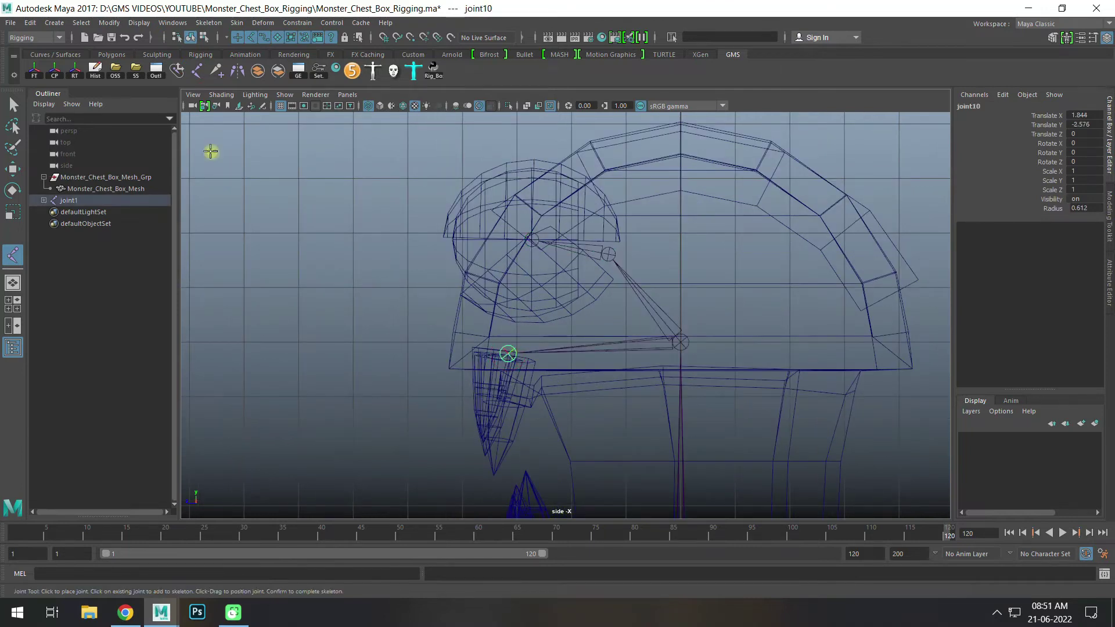
{"action": "key", "text": "Return"}
{"action": "middle_click_drag", "start_coordinate": [639, 407], "coordinate": [674, 458], "text": "alt"}
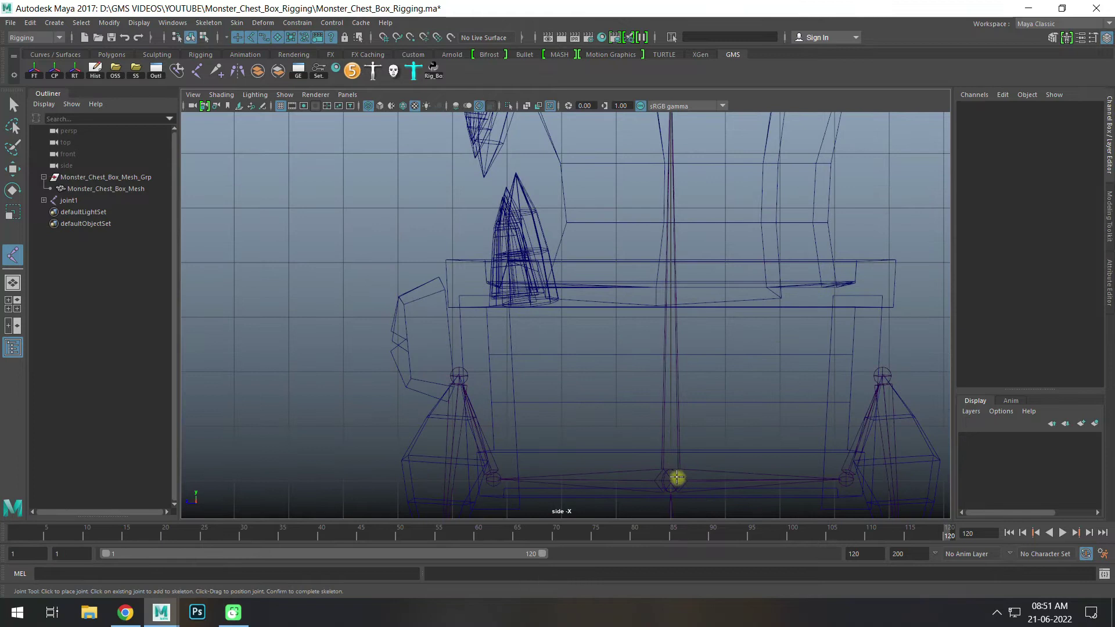
{"action": "left_click", "coordinate": [672, 475]}
{"action": "key", "text": "ctrl+z"}
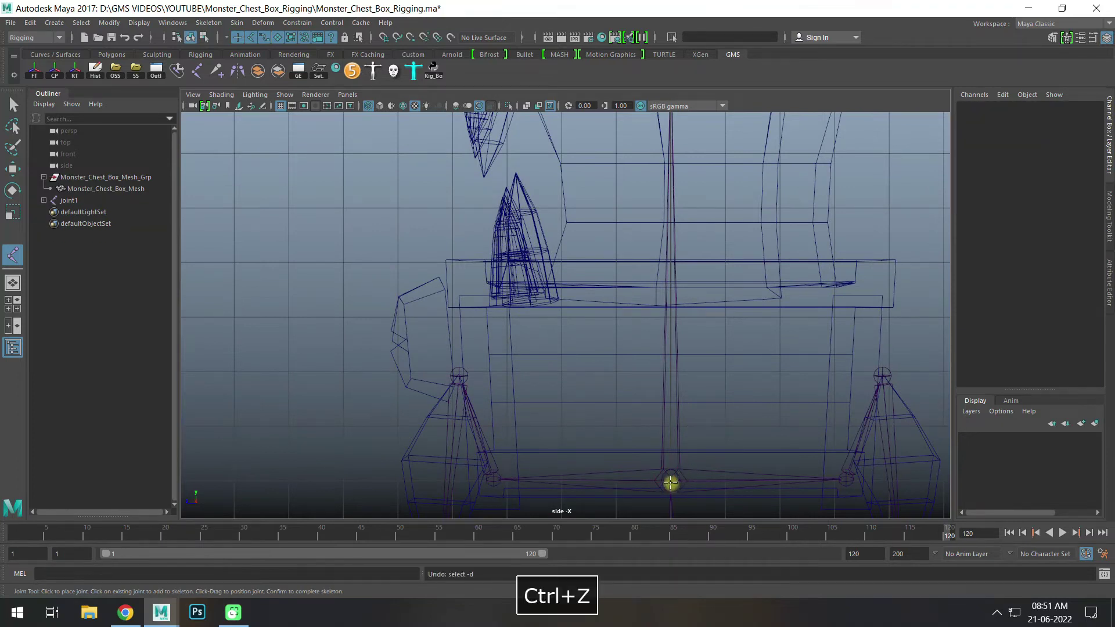
{"action": "left_click", "coordinate": [671, 482]}
{"action": "key", "text": "ctrl+z"}
- Branch a joint from the second body joint, picked in the front view, to the base of the lower teeth in the side view
{"action": "key", "text": "space"}
{"action": "key", "text": "space"}
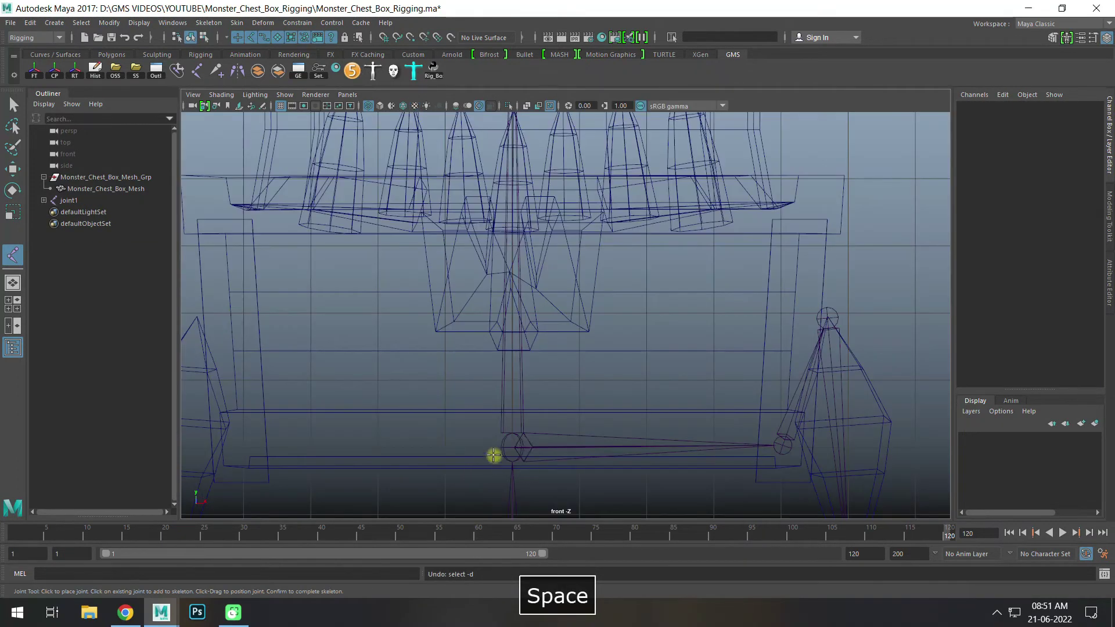
{"action": "left_click", "coordinate": [507, 445]}
{"action": "key", "text": "space"}
{"action": "key", "text": "space"}
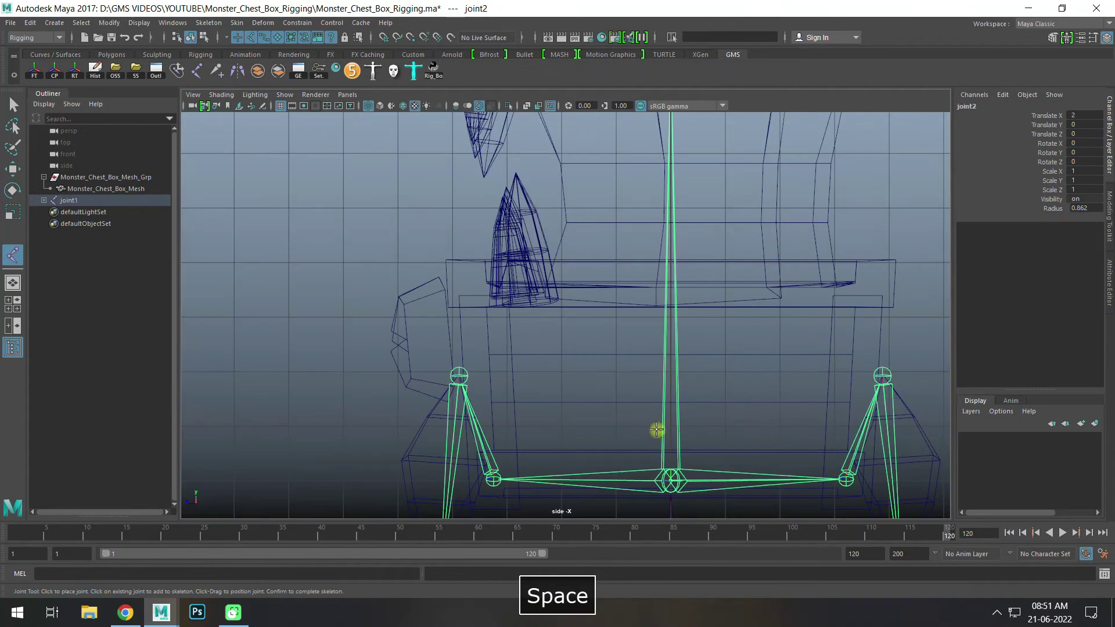
{"action": "left_click", "coordinate": [530, 295]}
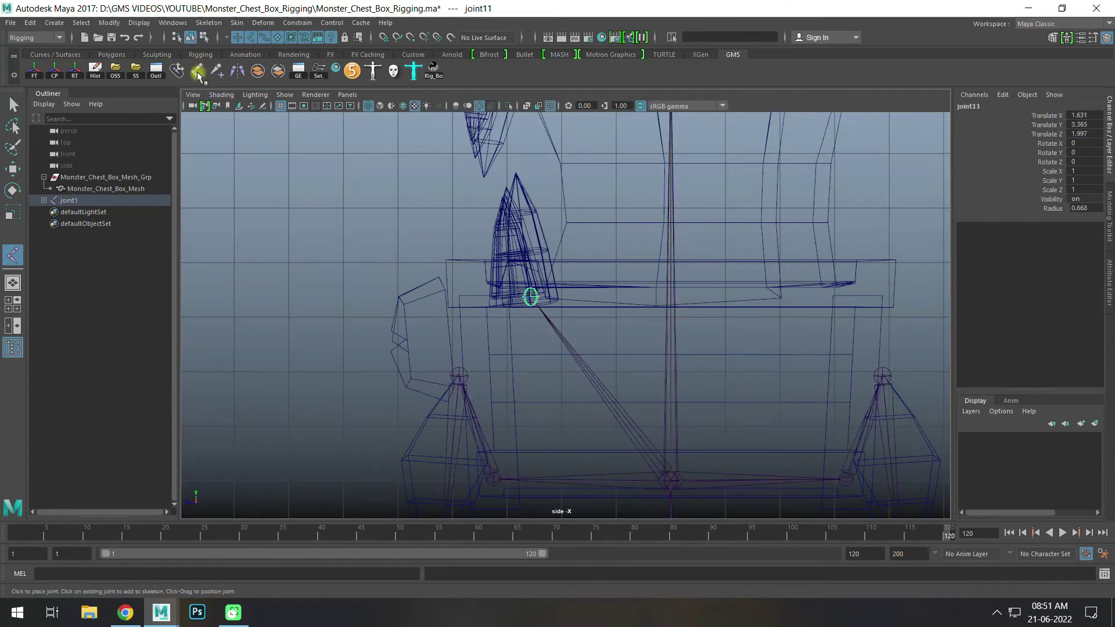
- Branch another joint from the second body joint to the middle of the chest's front lock in the side view
{"action": "key", "text": "space"}
{"action": "key", "text": "space"}
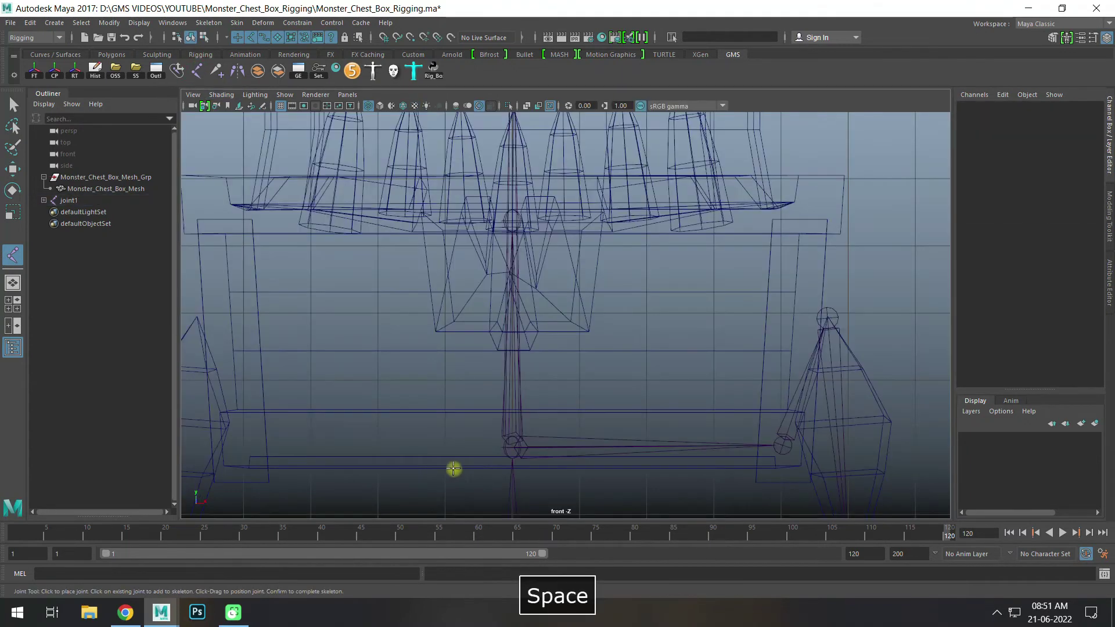
{"action": "left_click", "coordinate": [506, 445]}
{"action": "key", "text": "space"}
{"action": "key", "text": "space"}
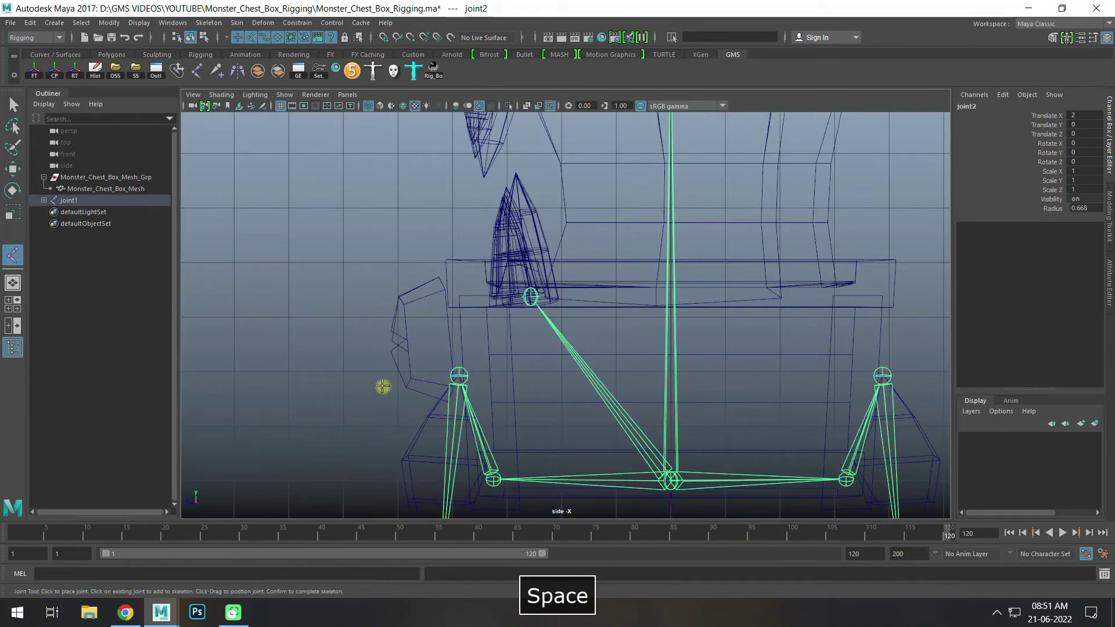
{"action": "left_click", "coordinate": [428, 337]}
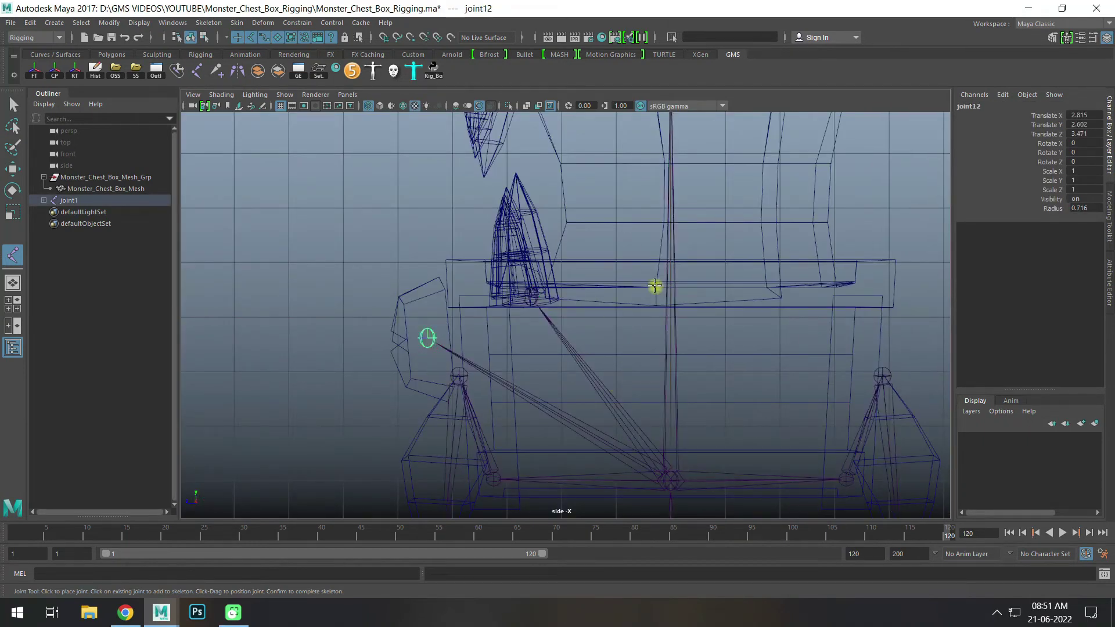
- Finish joint creation, frame the eye joints in the perspective view and expand the full hierarchy under joint1
{"action": "key", "text": "space"}
{"action": "key", "text": "space"}
{"action": "key", "text": "w"}
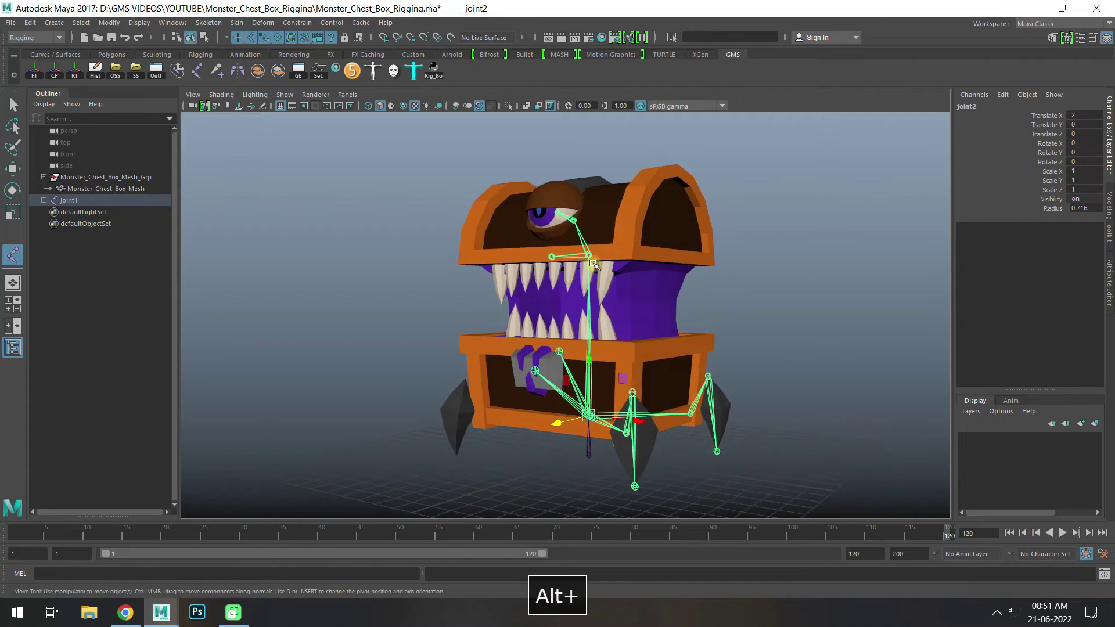
{"action": "right_click_drag", "start_coordinate": [564, 222], "coordinate": [582, 276], "text": "alt"}
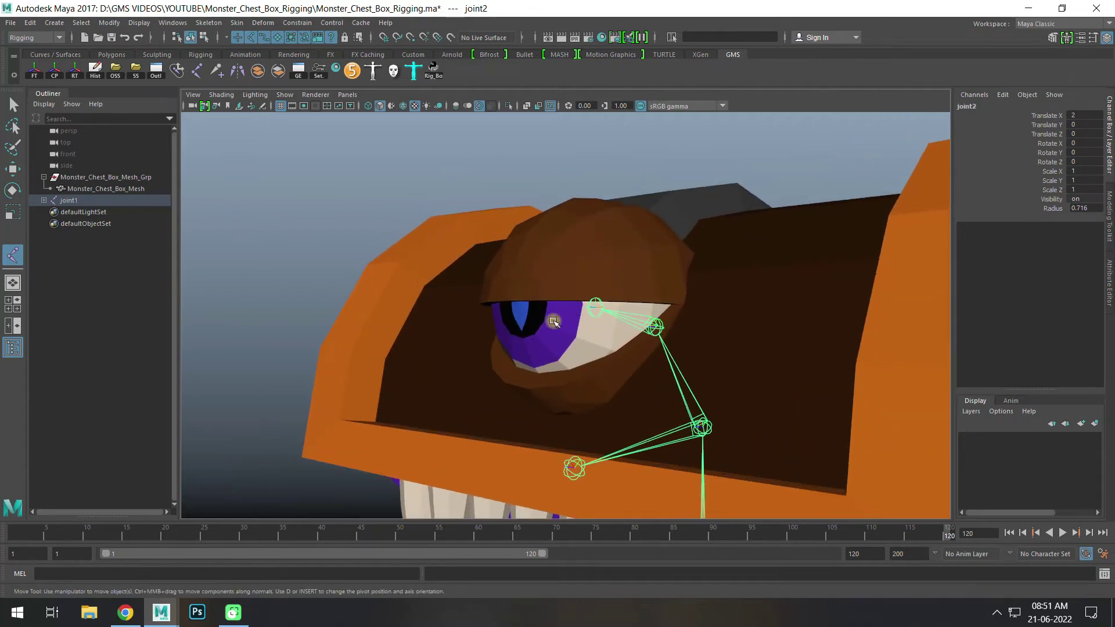
{"action": "left_click", "coordinate": [44, 200], "text": "shift"}
{"action": "key", "text": "q"}
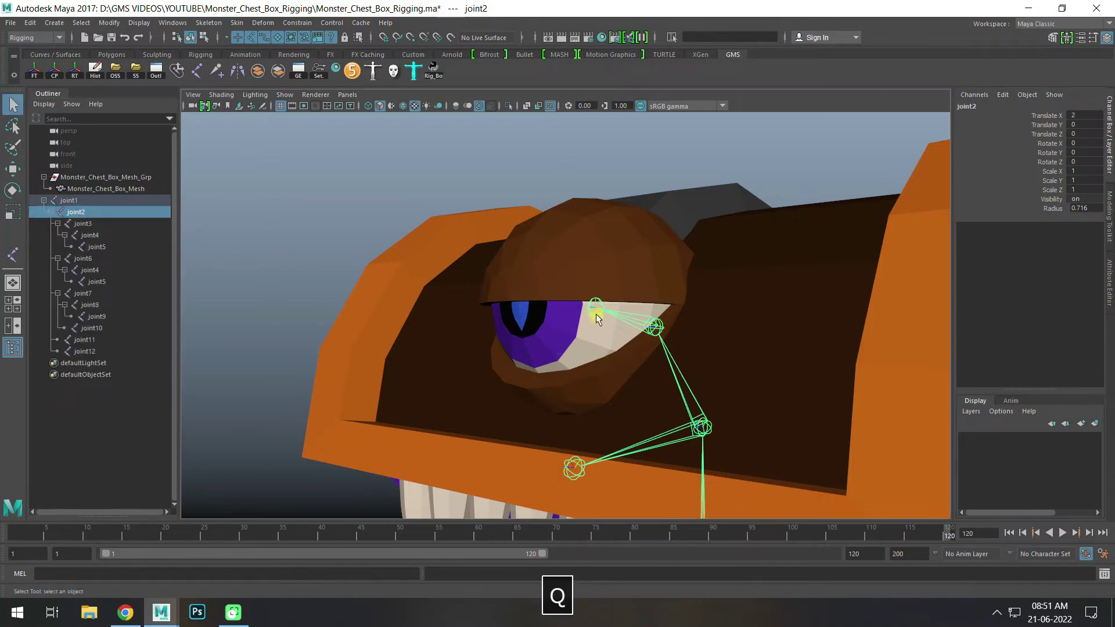
- Duplicate the end joint at the centre of the eye, joint9, twice
{"action": "left_click", "coordinate": [596, 308]}
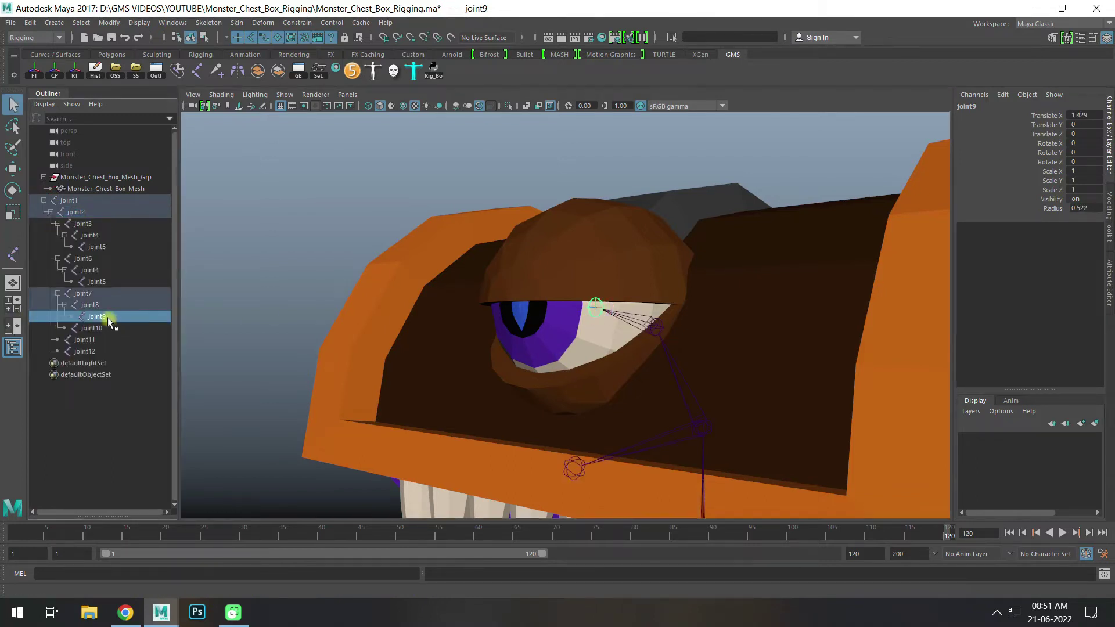
{"action": "key", "text": "ctrl+d"}
{"action": "key", "text": "ctrl+d"}
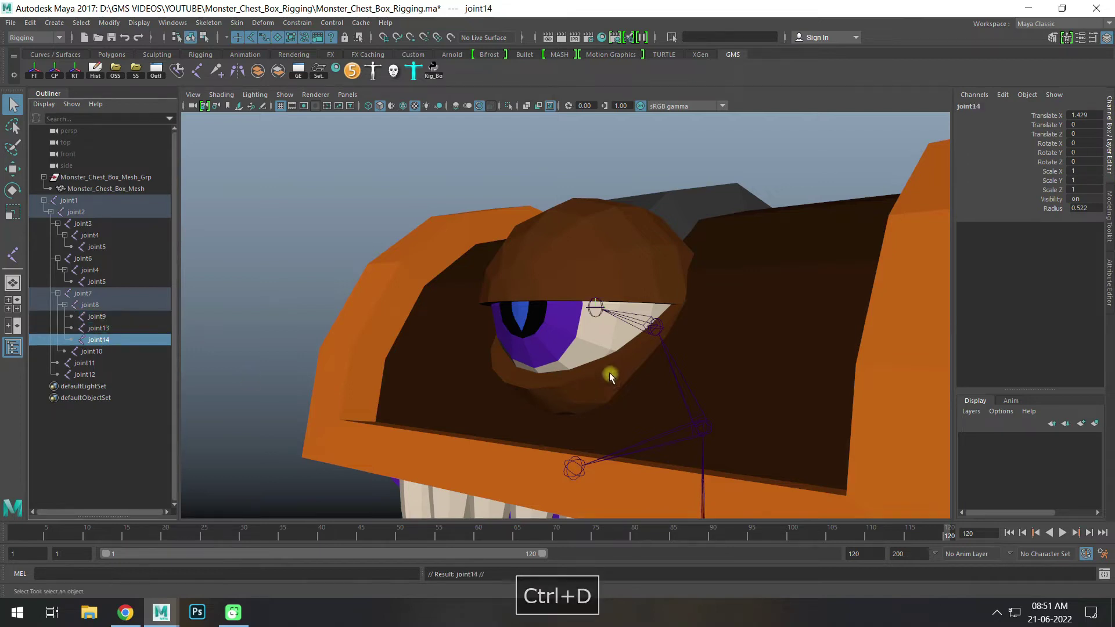
- Rename the top joint of the skeleton, joint1, as Main_Jnt, keeping its full hierarchy expanded
{"action": "right_click_drag", "start_coordinate": [643, 393], "coordinate": [567, 323], "text": "alt"}
{"action": "left_click_drag", "start_coordinate": [566, 324], "coordinate": [575, 383], "text": "alt"}
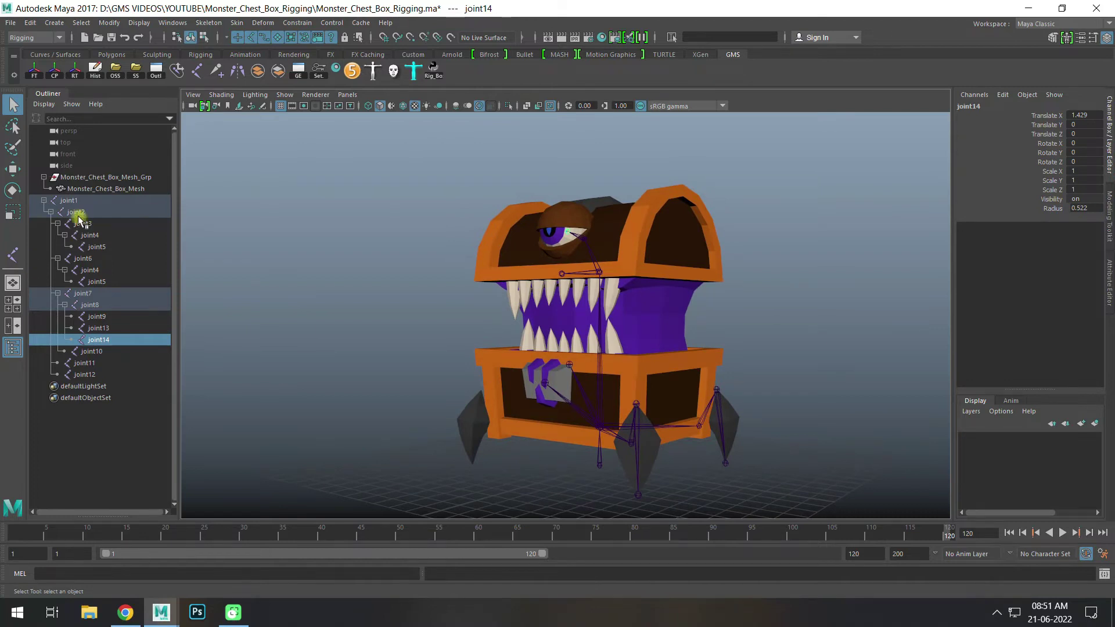
{"action": "left_click", "coordinate": [70, 200]}
{"action": "left_click", "coordinate": [43, 207]}
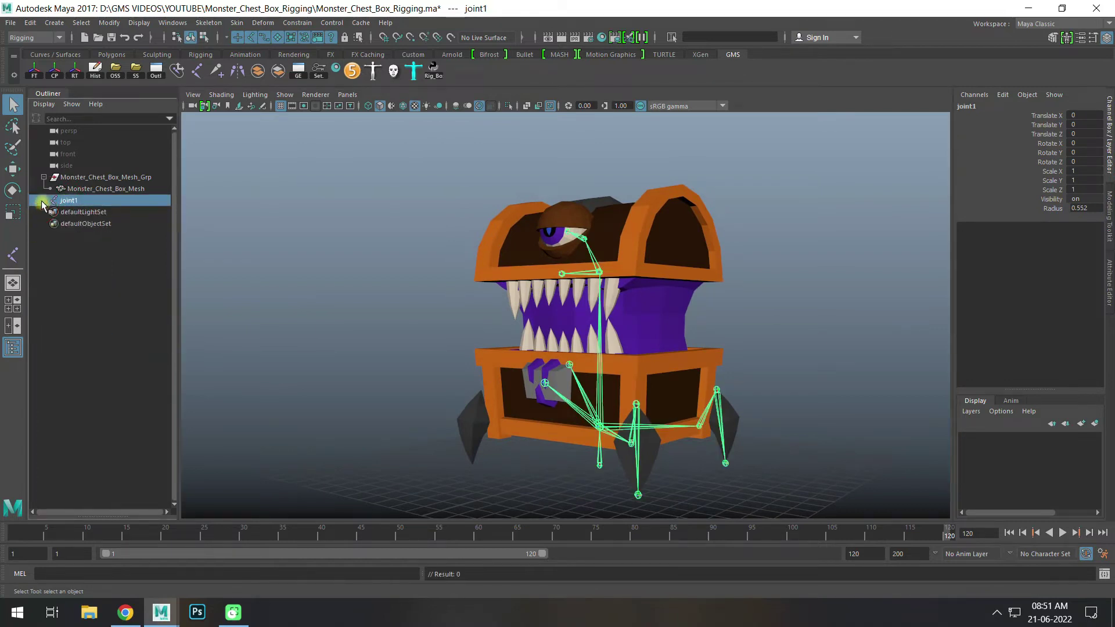
{"action": "left_click", "coordinate": [44, 201], "text": "shift"}
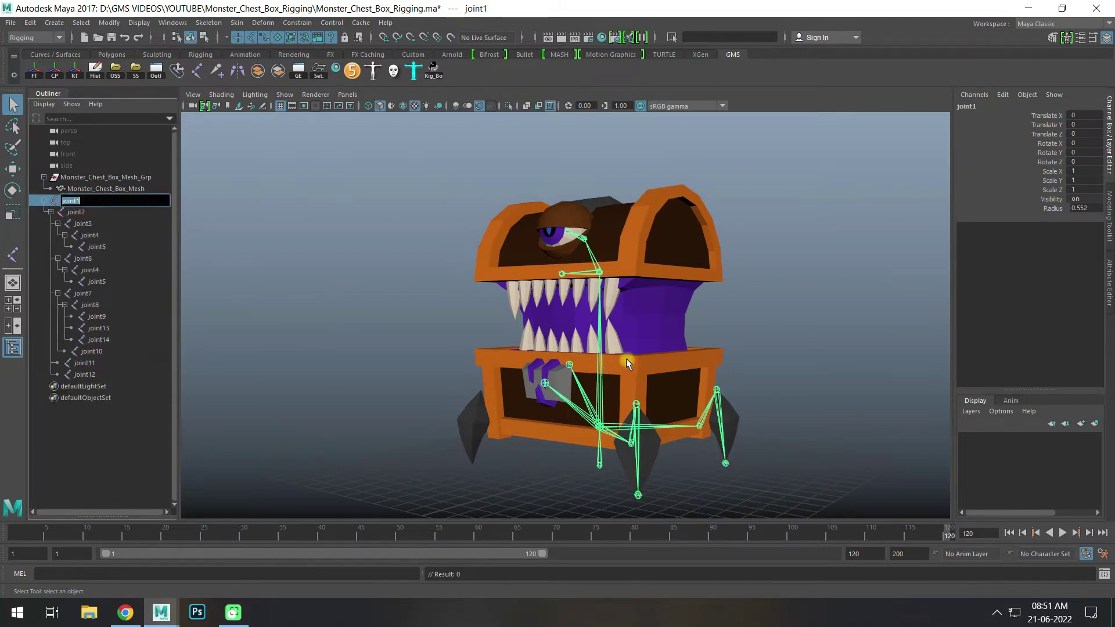
{"action": "left_click_drag", "start_coordinate": [628, 362], "coordinate": [621, 445], "text": "alt"}
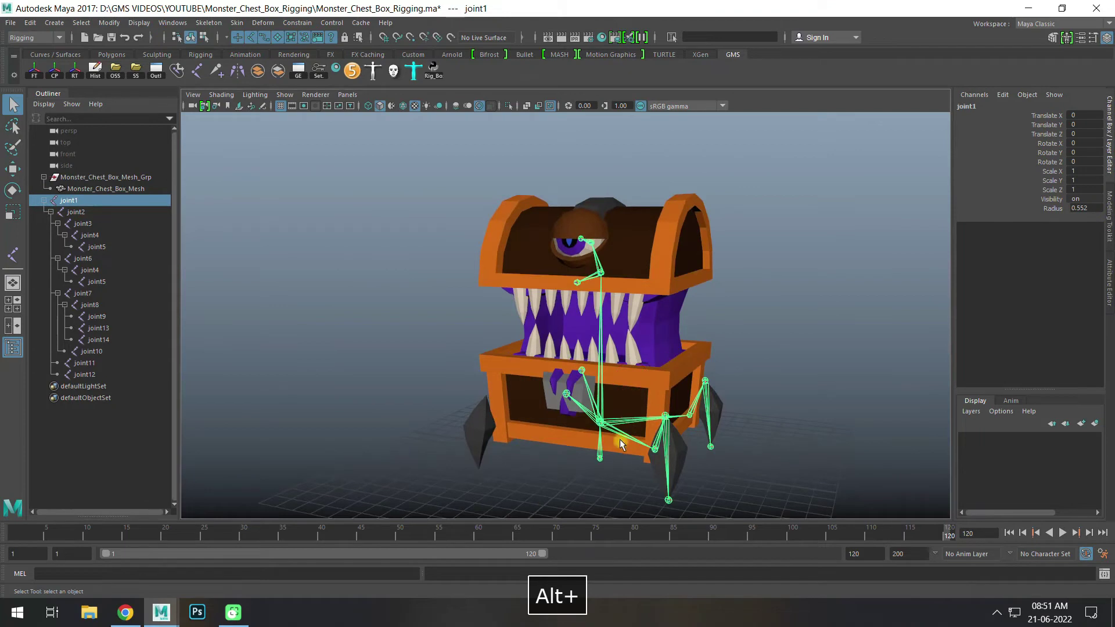
{"action": "double_click", "coordinate": [101, 199]}
{"action": "type", "text": "Main"}
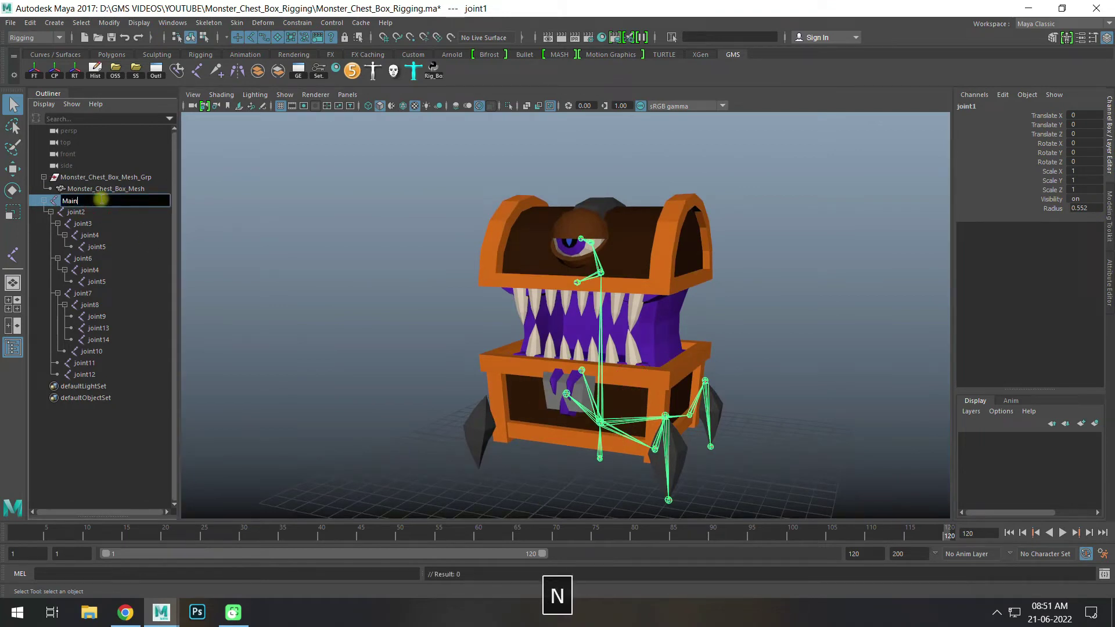
{"action": "type", "text": "_Jnt"}
{"action": "key", "text": "Return"}
- Rename joint2, the body joint directly under Main_Jnt, as Root_Jnt
{"action": "left_click_drag", "start_coordinate": [483, 430], "coordinate": [581, 465], "text": "alt"}
{"action": "left_click", "coordinate": [80, 210]}
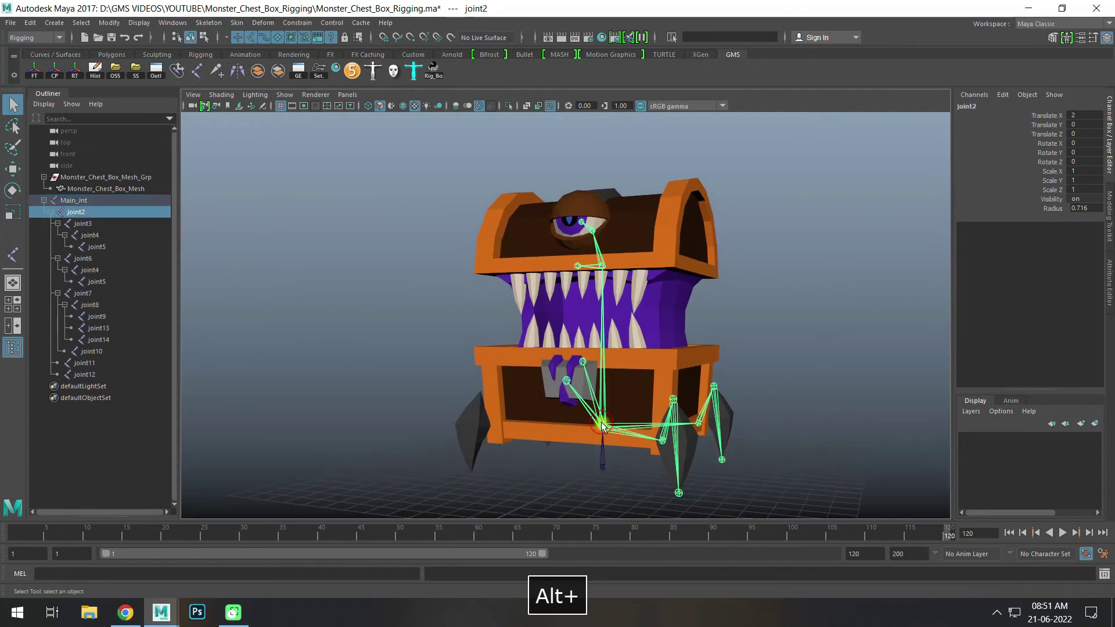
{"action": "double_click", "coordinate": [80, 213]}
{"action": "type", "text": "Root_"}
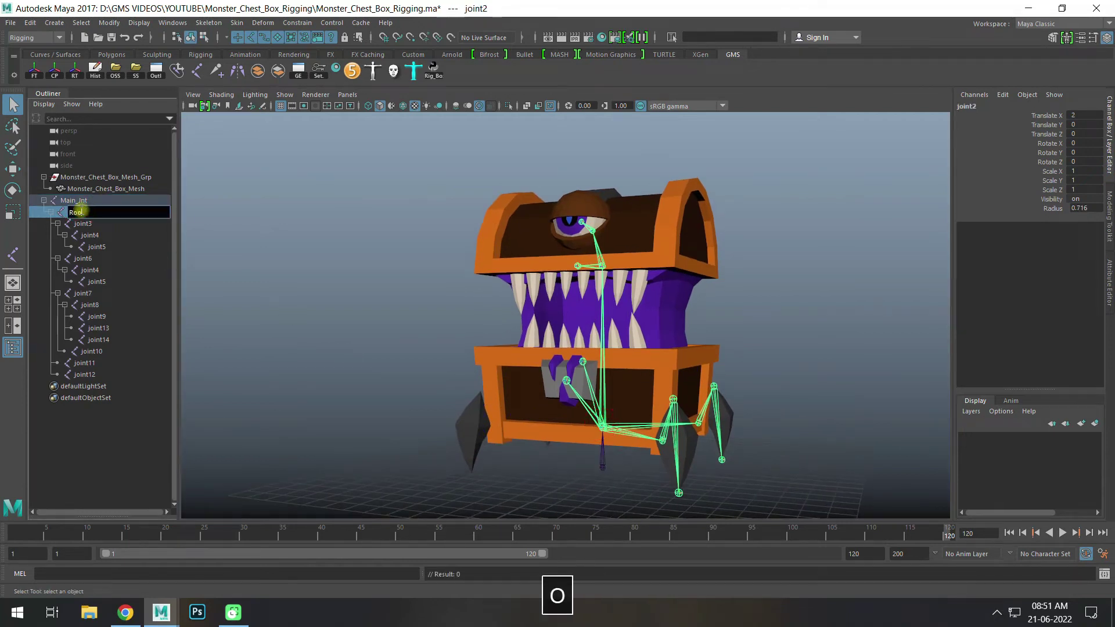
{"action": "type", "text": "Jnt"}
{"action": "key", "text": "Return"}
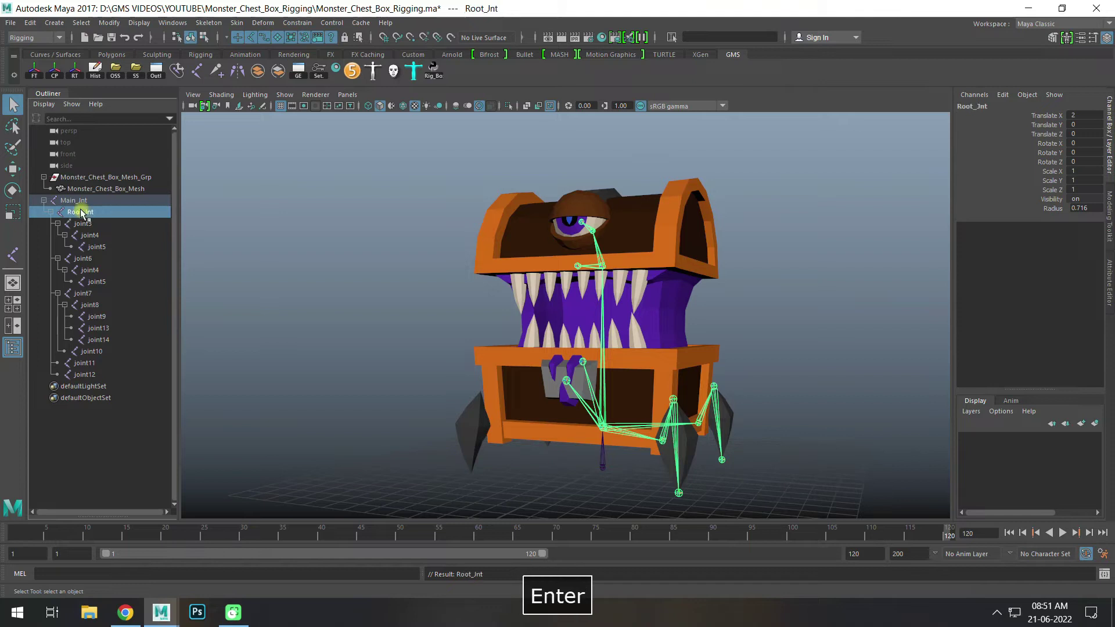
- Rename joint3, the first joint of the front leg chain, as L_Leg_F_Jnt_01 and copy that name
{"action": "double_click", "coordinate": [94, 225]}
{"action": "type", "text": "L"}
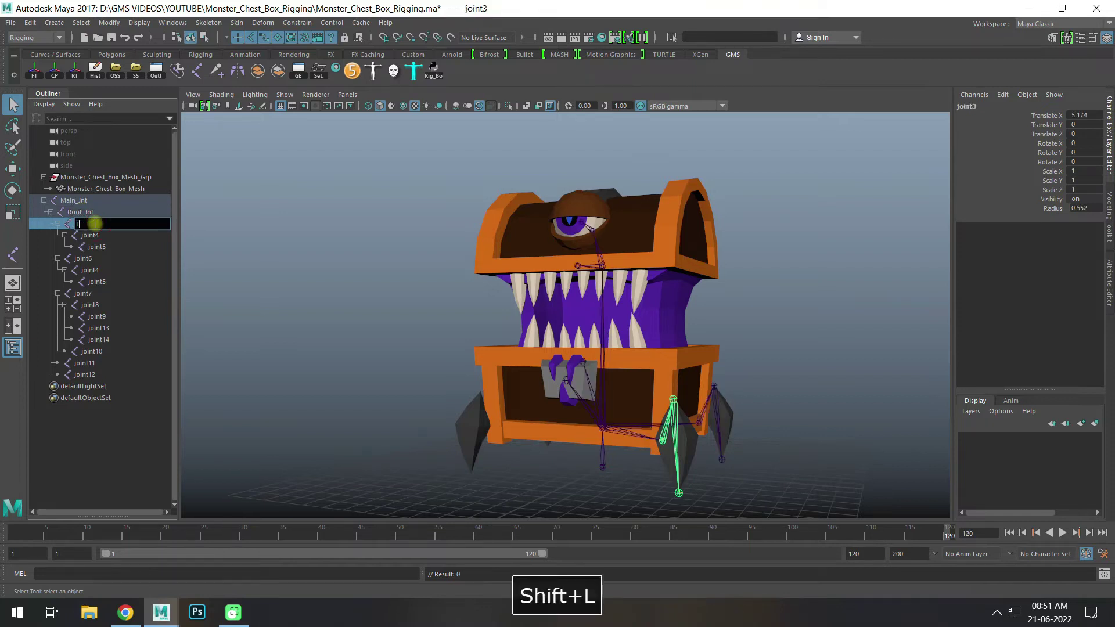
{"action": "type", "text": "_Leg_"}
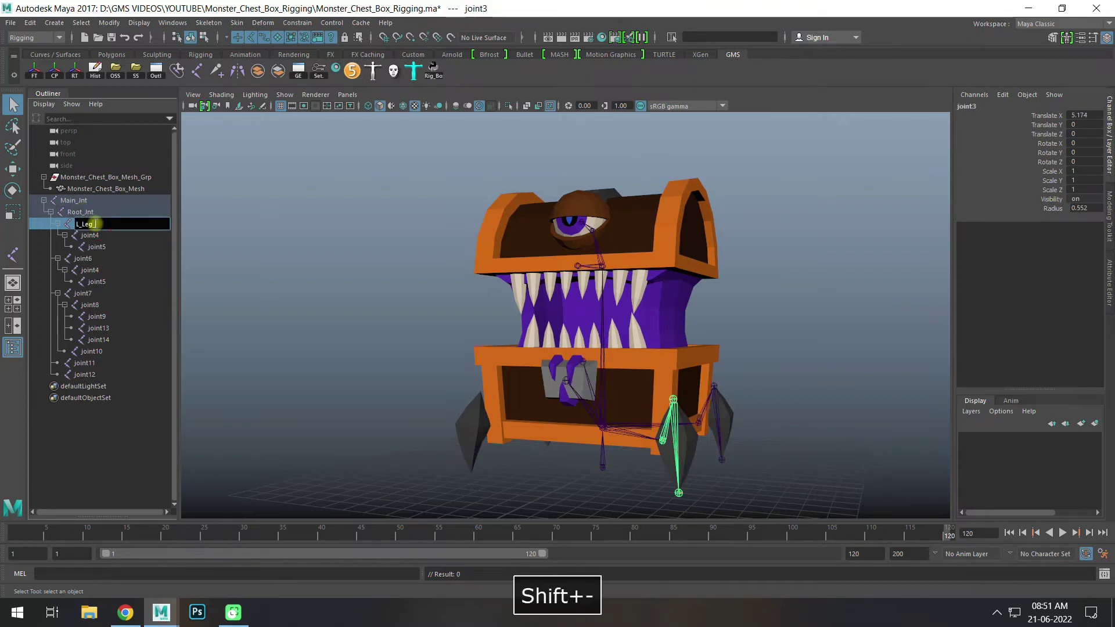
{"action": "type", "text": "F_Jnt"}
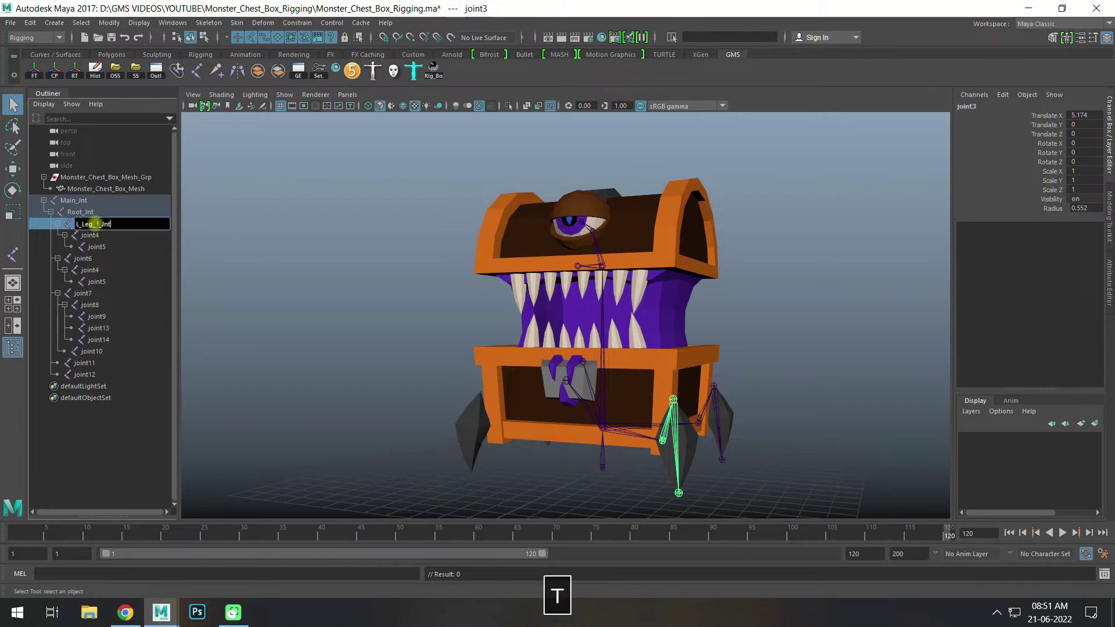
{"action": "type", "text": "_"}
{"action": "type", "text": "01"}
{"action": "key", "text": "ctrl+a"}
{"action": "key", "text": "ctrl+c"}
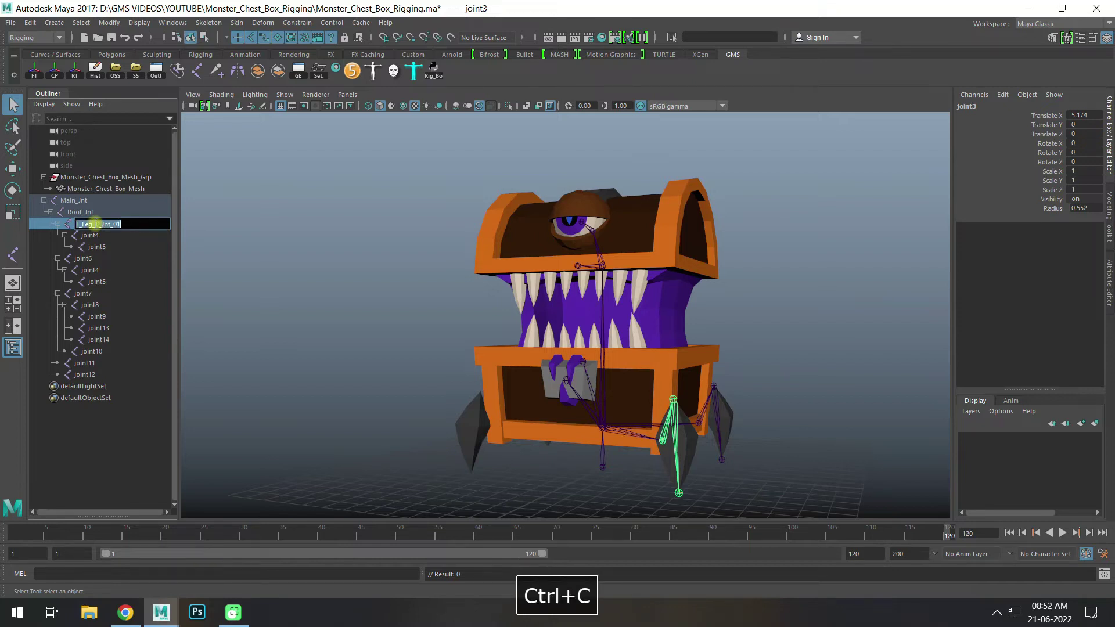
- Rename the two lower joints of the front leg chain as L_Leg_F_Jnt_02 and L_Leg_F_Jnt_03
{"action": "double_click", "coordinate": [87, 235]}
{"action": "key", "text": "ctrl+v"}
{"action": "key", "text": "BackSpace"}
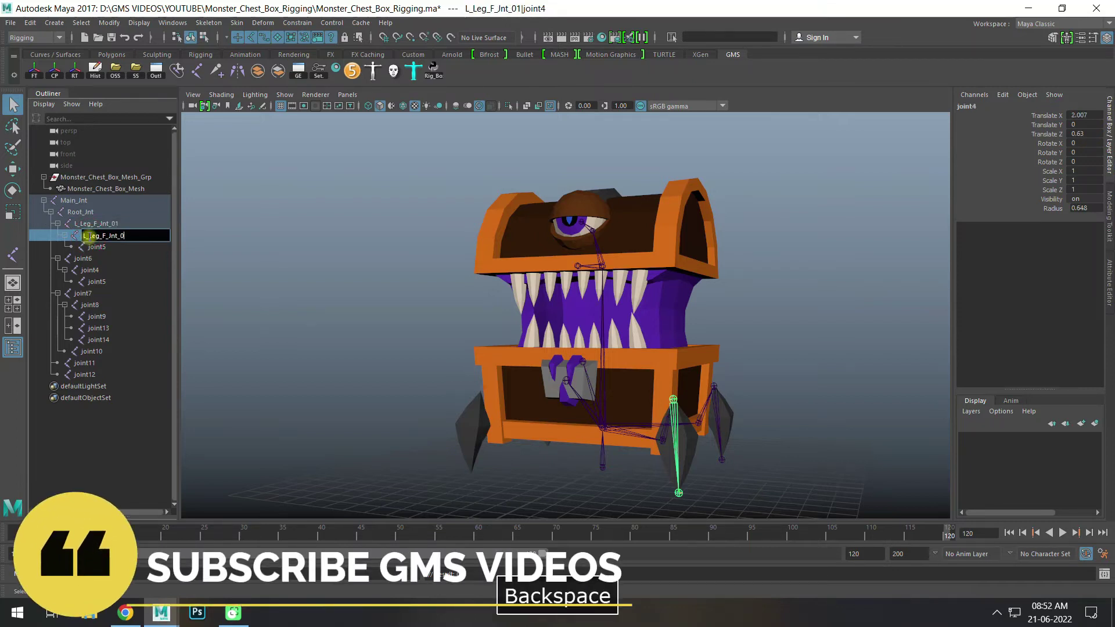
{"action": "type", "text": "2"}
{"action": "double_click", "coordinate": [99, 247]}
{"action": "key", "text": "ctrl+v"}
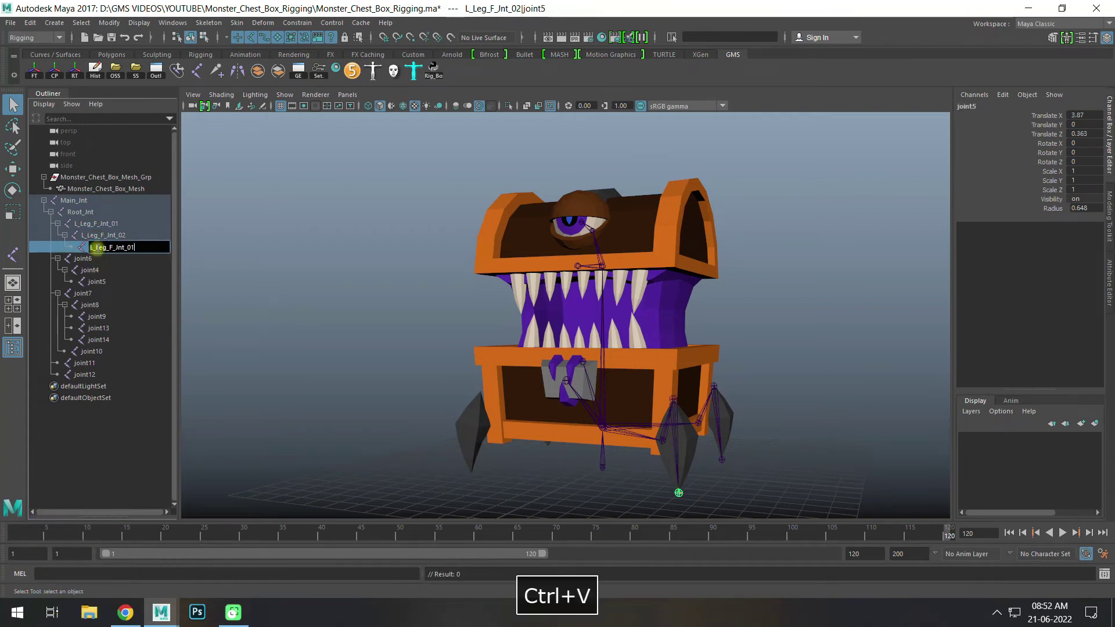
{"action": "key", "text": "BackSpace"}
{"action": "type", "text": "3"}
- Rename joint6, the first joint of the back leg chain, as L_Leg_B_Jnt_01 and copy that name
{"action": "double_click", "coordinate": [86, 258]}
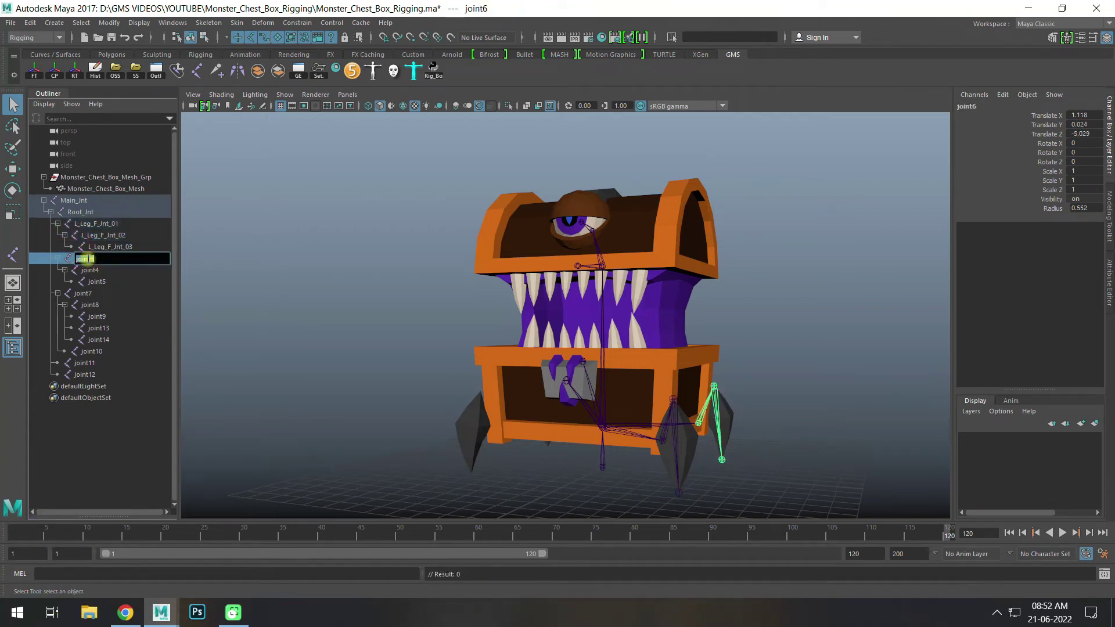
{"action": "key", "text": "ctrl+v"}
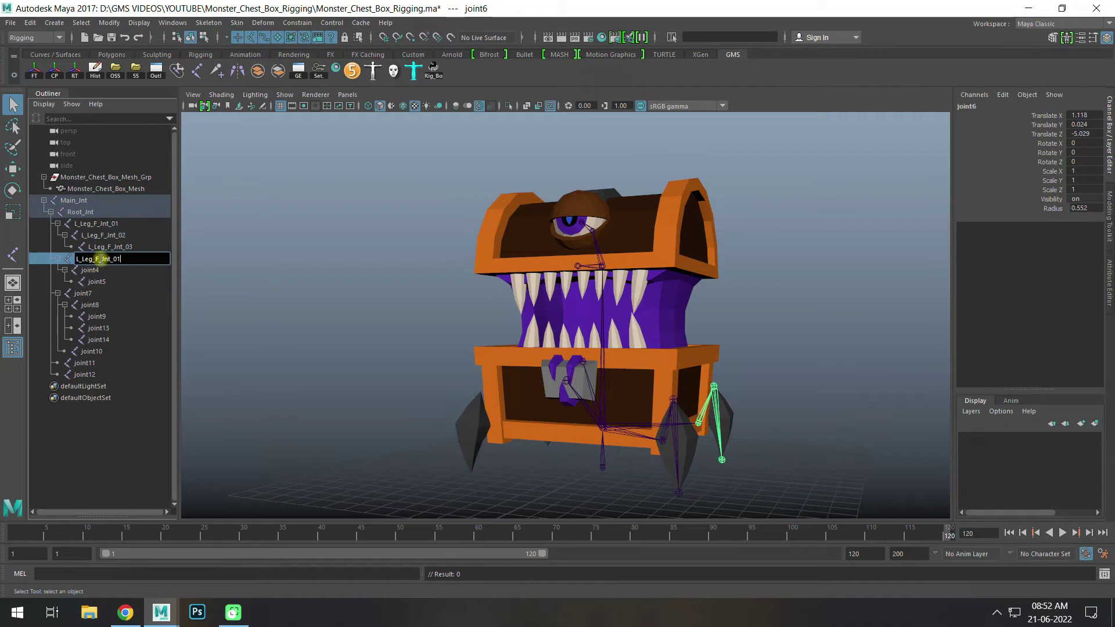
{"action": "key", "text": "BackSpace"}
{"action": "type", "text": "B"}
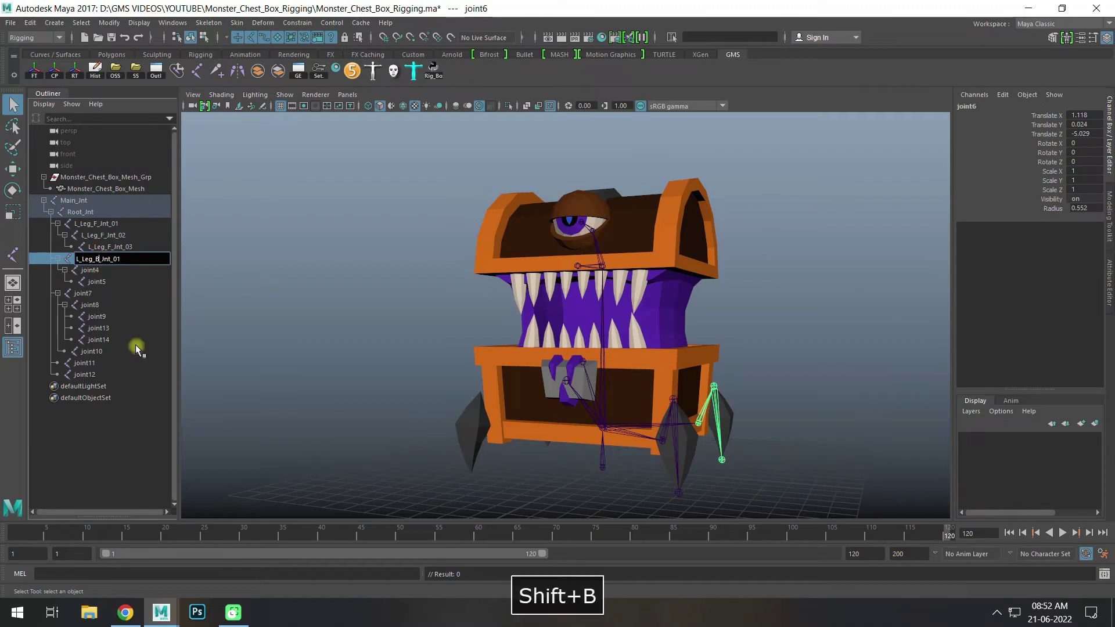
{"action": "key", "text": "ctrl+a"}
- Rename the two lower joints of the back leg chain as L_Leg_B_Jnt_02 and L_Leg_B_Jnt_03
{"action": "double_click", "coordinate": [92, 267]}
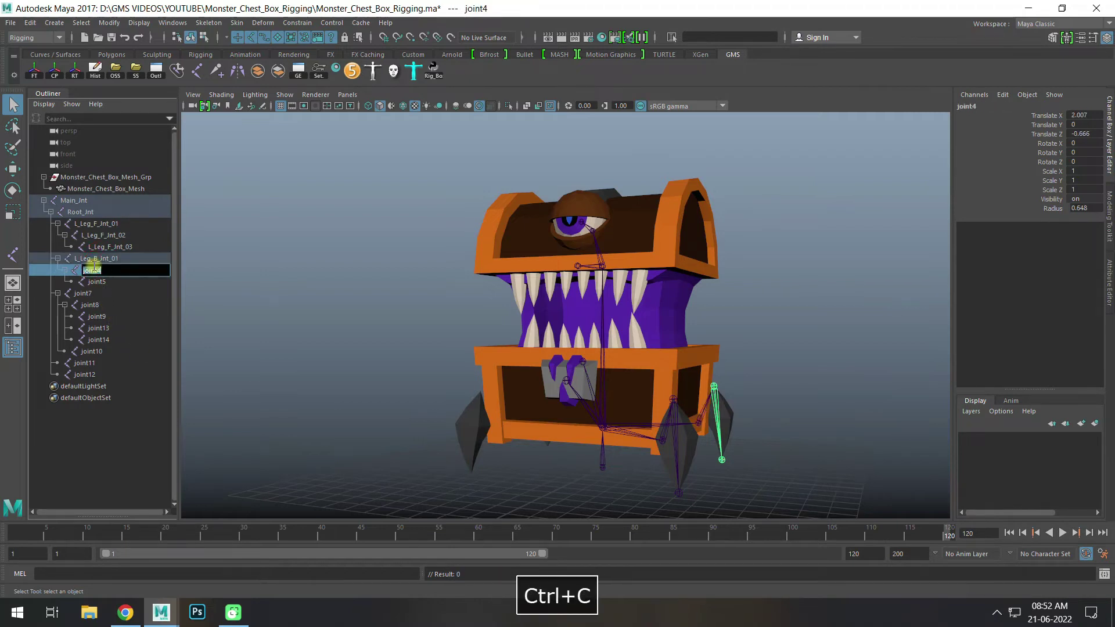
{"action": "key", "text": "BackSpace"}
{"action": "type", "text": "2"}
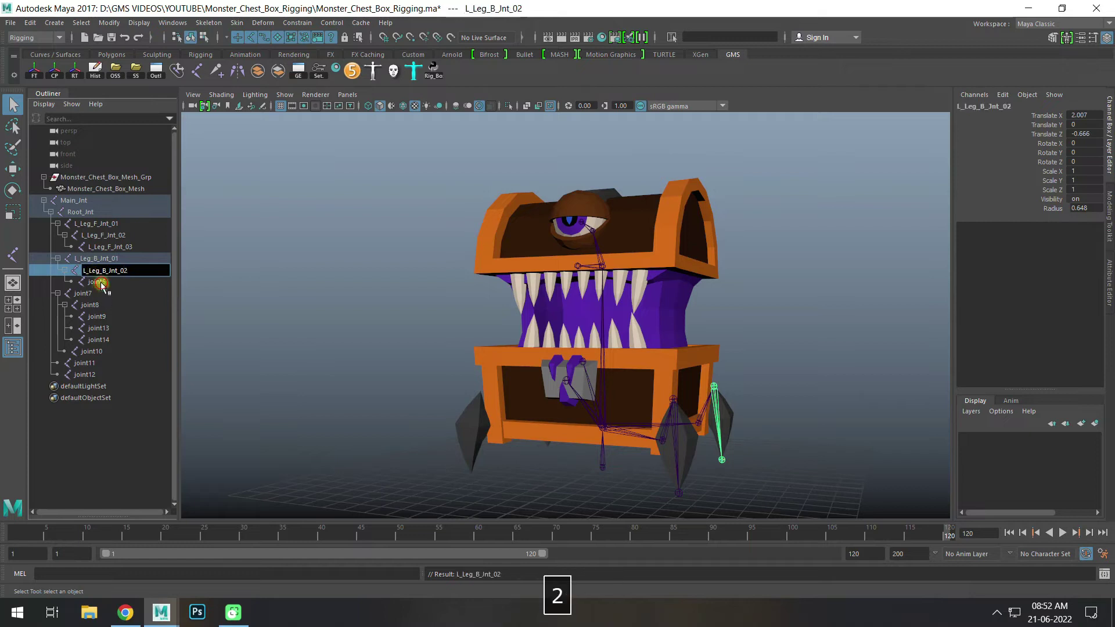
{"action": "double_click", "coordinate": [98, 282]}
{"action": "type", "text": "L_Leg_B_Jnt_02"}
{"action": "key", "text": "BackSpace"}
{"action": "type", "text": "3"}
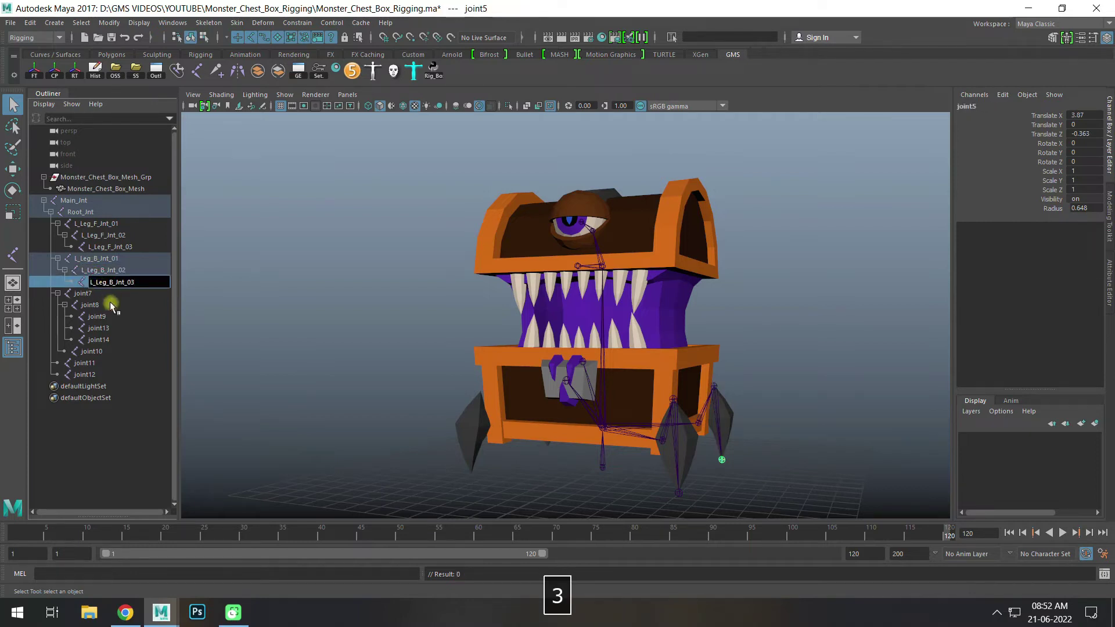
{"action": "key", "text": "Return"}
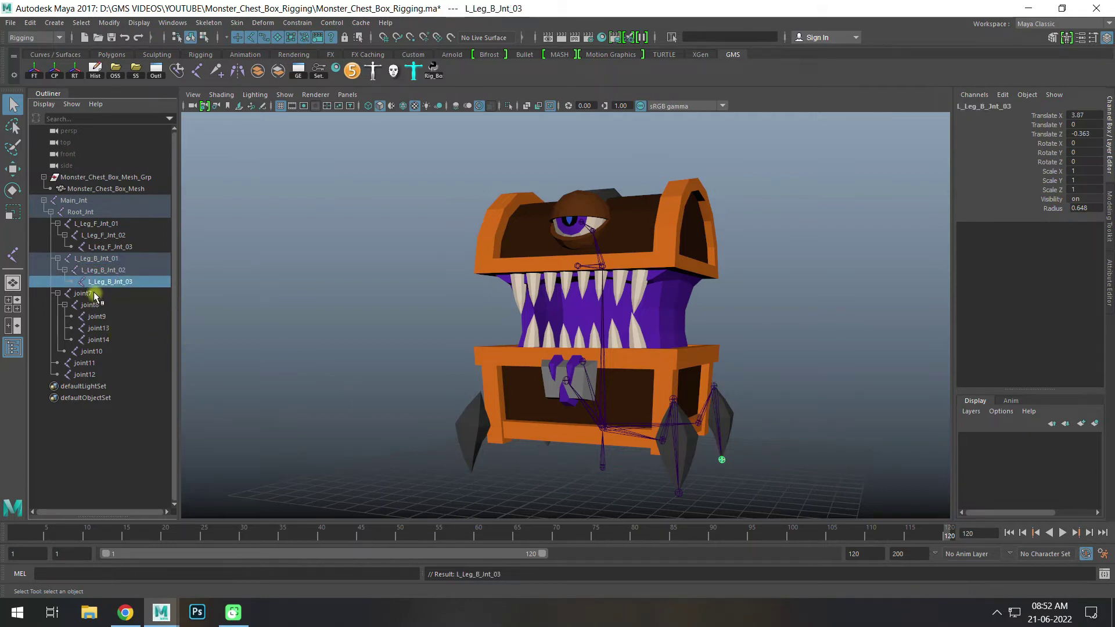
- Rename joint7, the joint at the chest's lid, as Head_Jnt
{"action": "double_click", "coordinate": [93, 294]}
{"action": "type", "text": "He"}
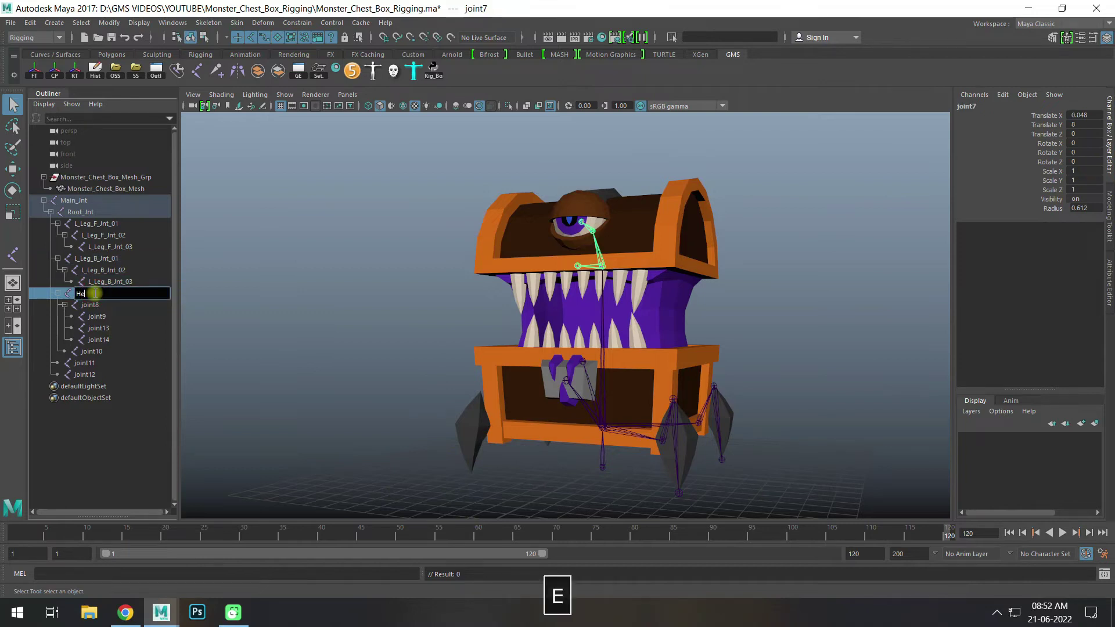
{"action": "type", "text": "ad"}
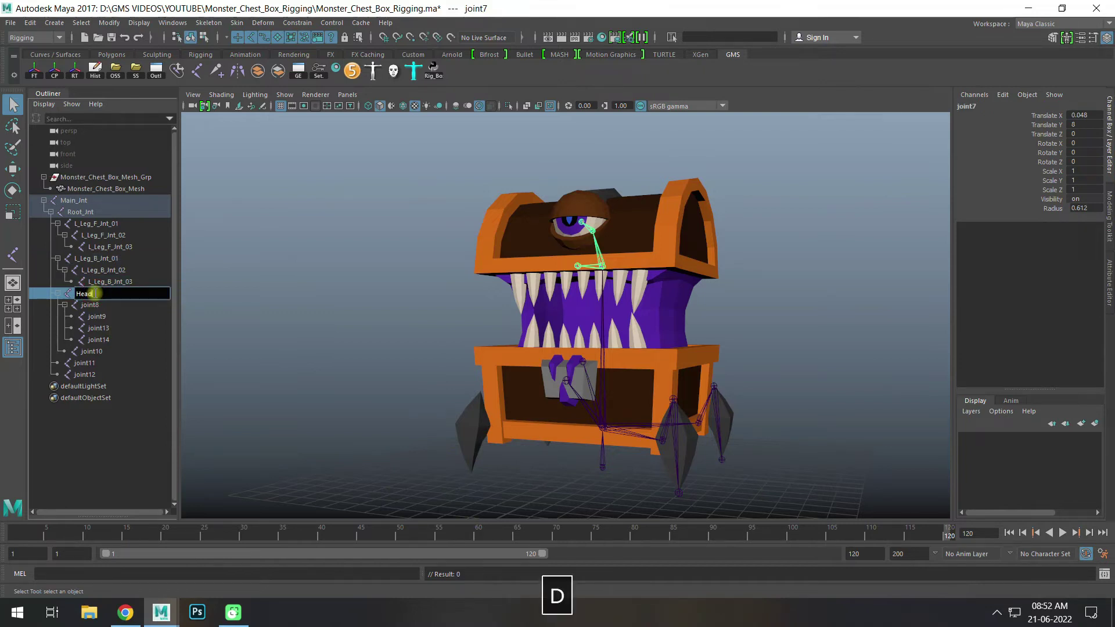
{"action": "type", "text": "_Jnt"}
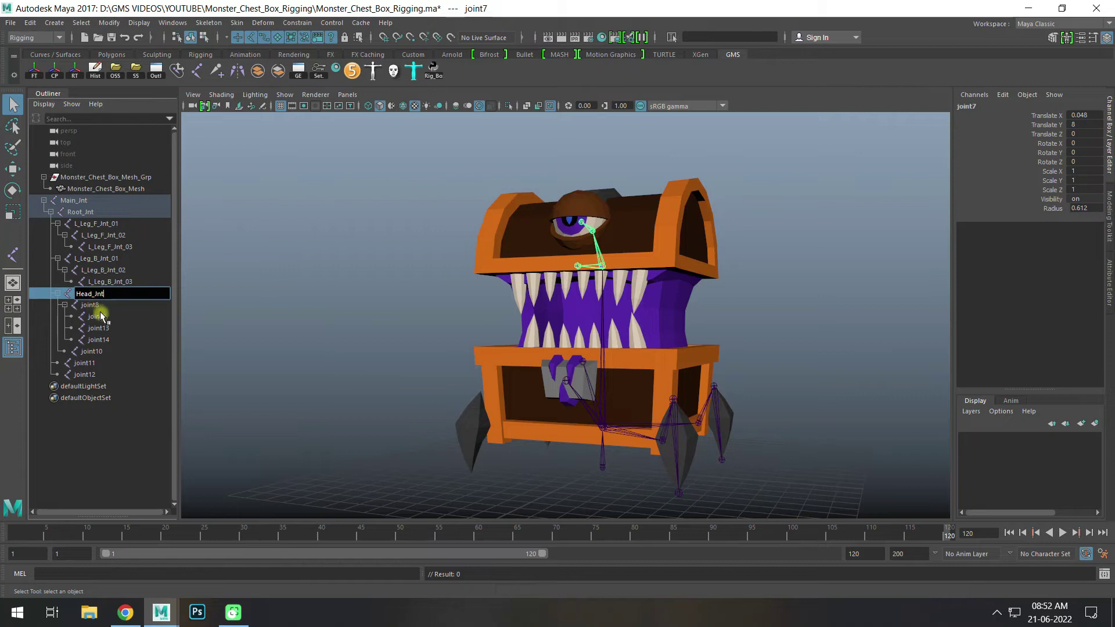
- Rename joint8, the parent of the eye joints under Head_Jnt, as Eye_Main_Jnt
{"action": "double_click", "coordinate": [102, 306]}
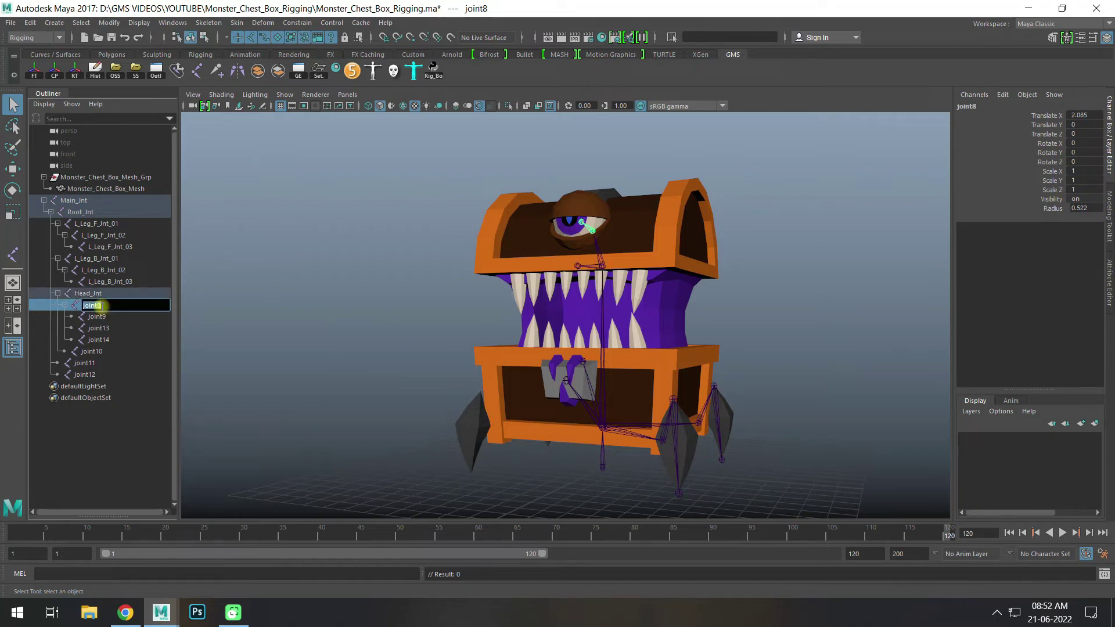
{"action": "type", "text": "Et"}
{"action": "key", "text": "BackSpace"}
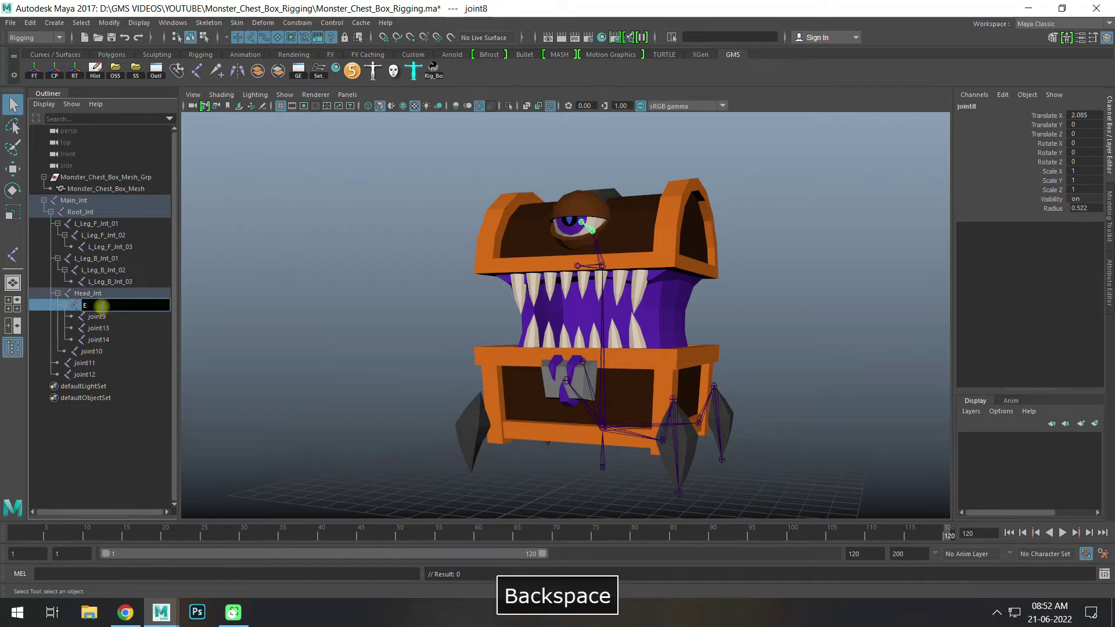
{"action": "type", "text": "ye_"}
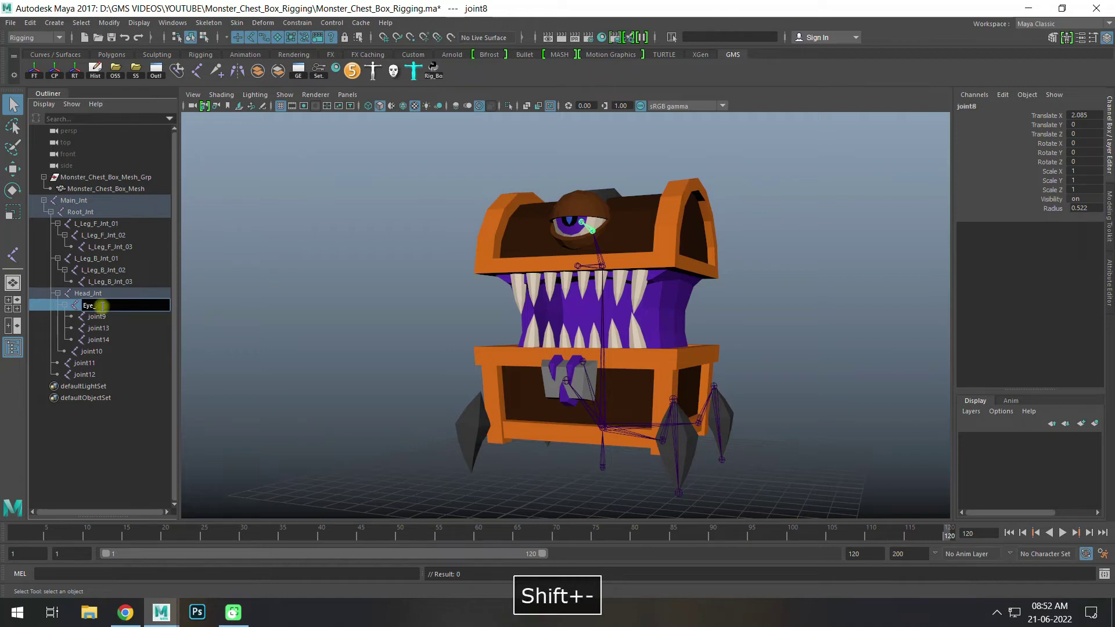
{"action": "type", "text": "Ball"}
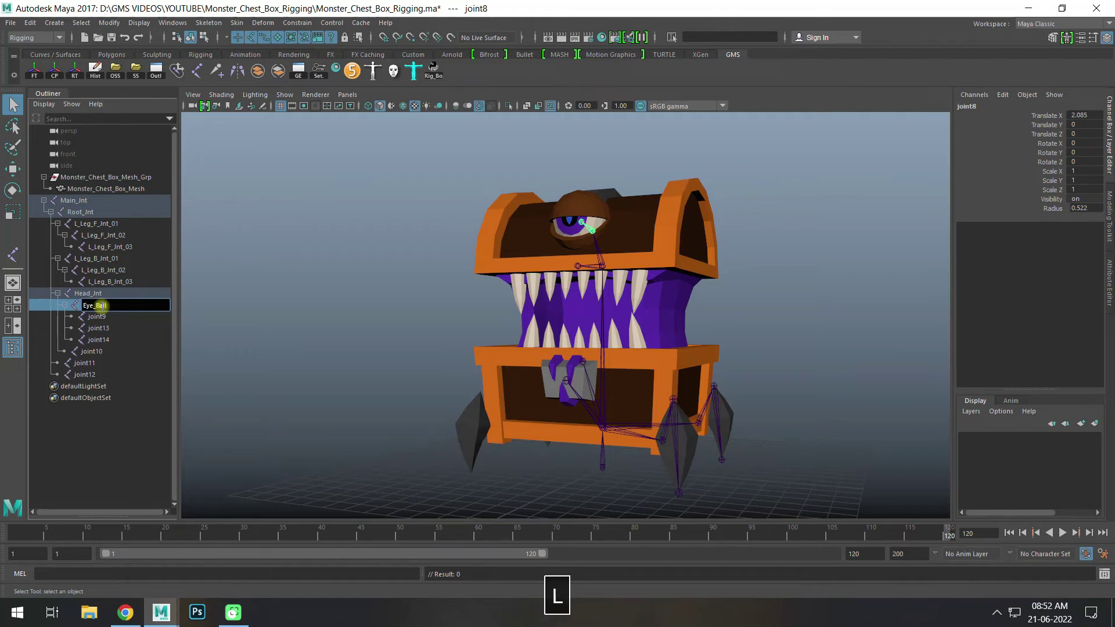
{"action": "key", "text": "BackSpace"}
{"action": "key", "text": "BackSpace"}
{"action": "key", "text": "BackSpace"}
{"action": "type", "text": "Main_Jnt"}
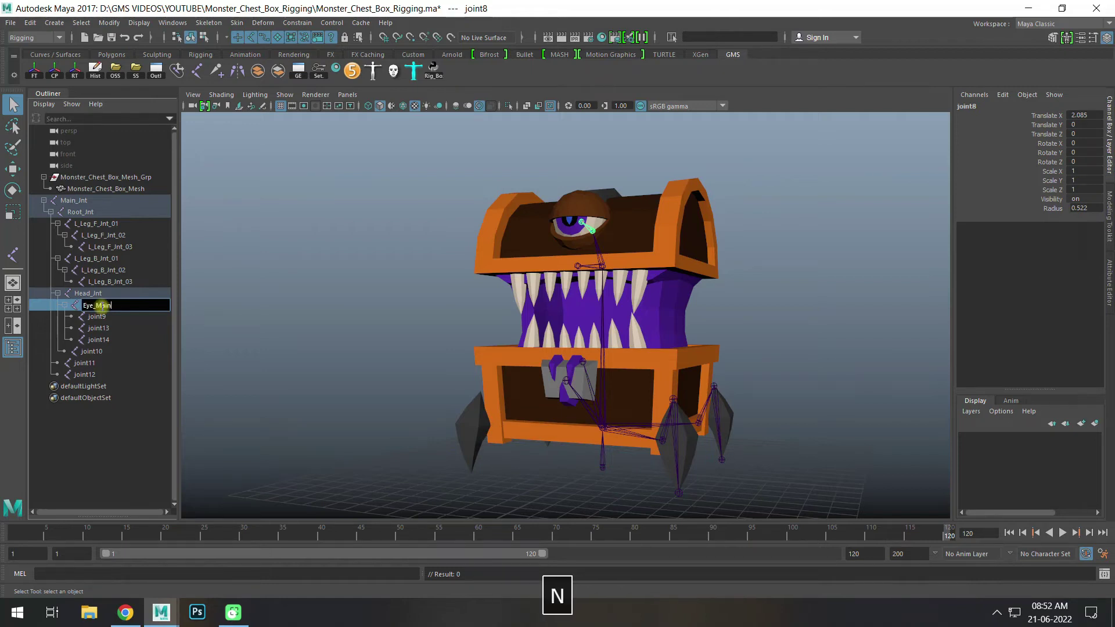
{"action": "key", "text": "Return"}
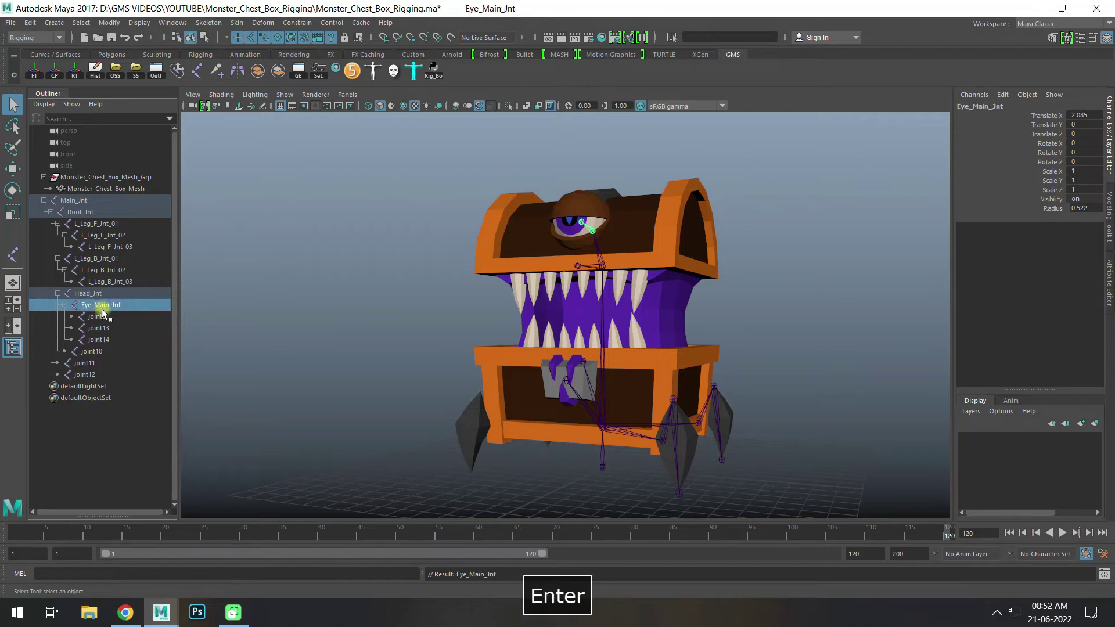
- Rename joint9, the first child of Eye_Main_Jnt, as Eye_Ball_Jnt
{"action": "double_click", "coordinate": [98, 317]}
{"action": "type", "text": "Eye_Ball"}
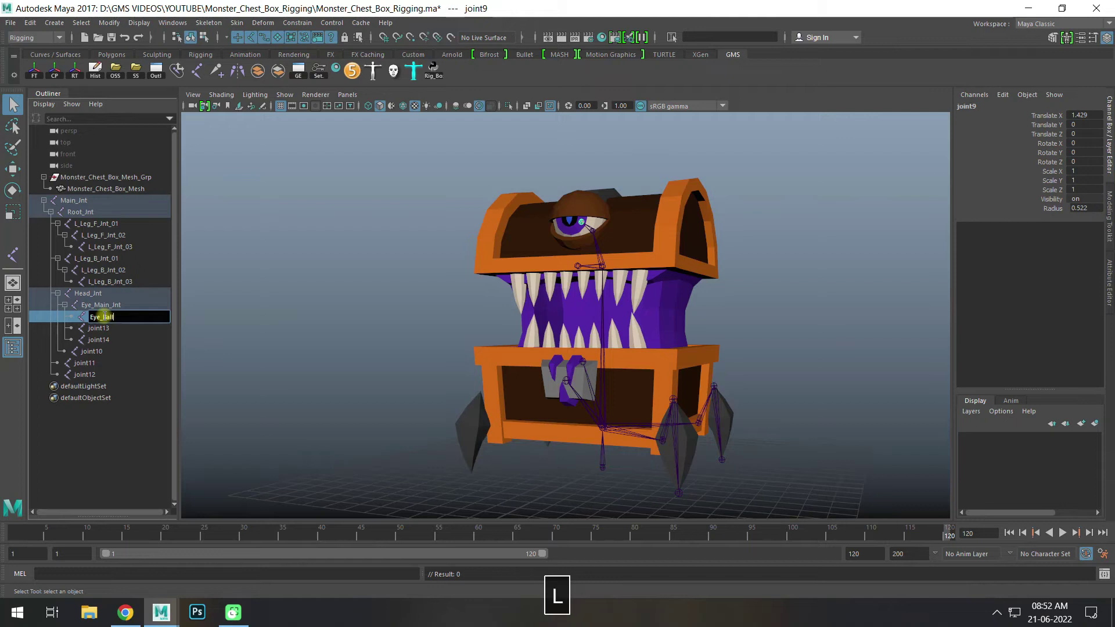
{"action": "type", "text": "_Jnt"}
{"action": "key", "text": "Return"}
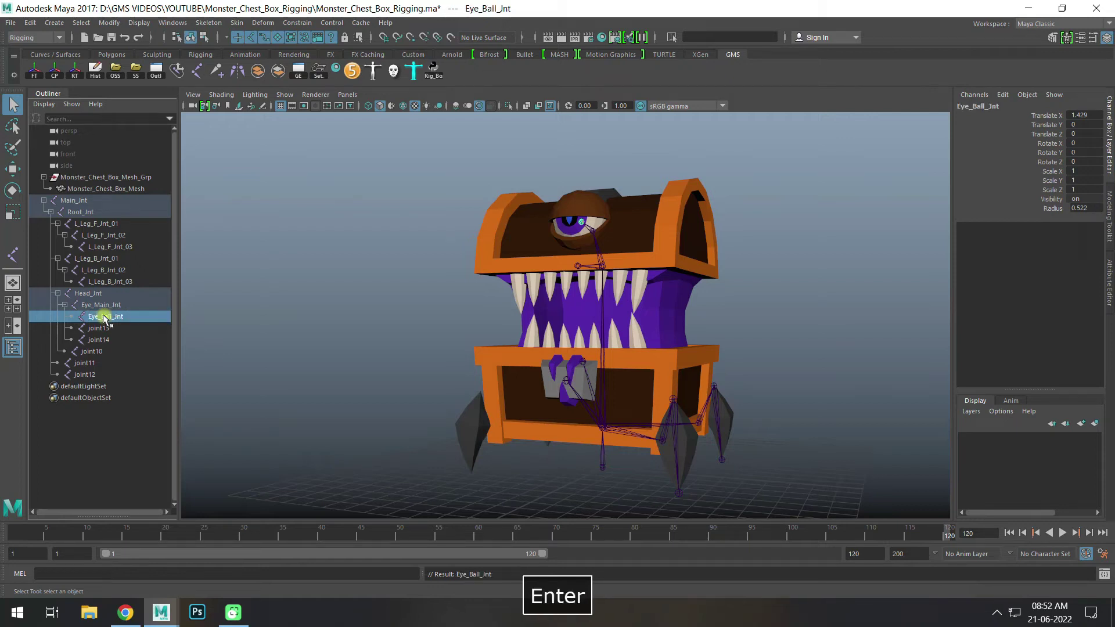
- Rename joint13, the second child of Eye_Main_Jnt, as Eye_Upper_Lip_Jnt and copy that name
{"action": "left_click", "coordinate": [111, 327]}
{"action": "double_click", "coordinate": [111, 327]}
{"action": "type", "text": "Eye"}
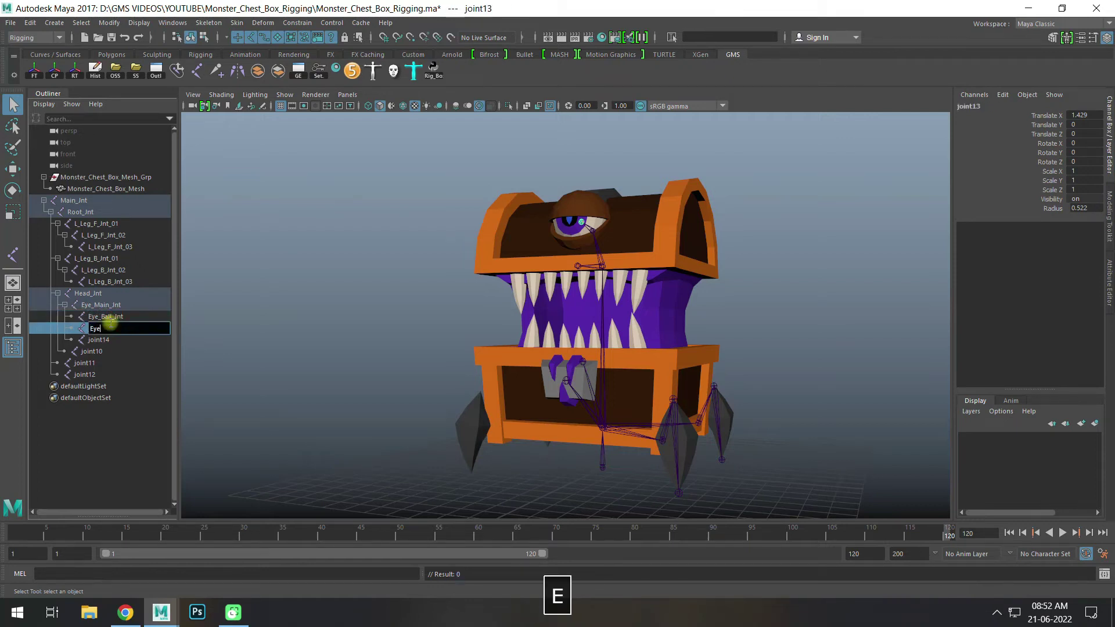
{"action": "type", "text": "_Upper_Lip_Jnt"}
{"action": "key", "text": "ctrl+a"}
{"action": "key", "text": "ctrl+c"}
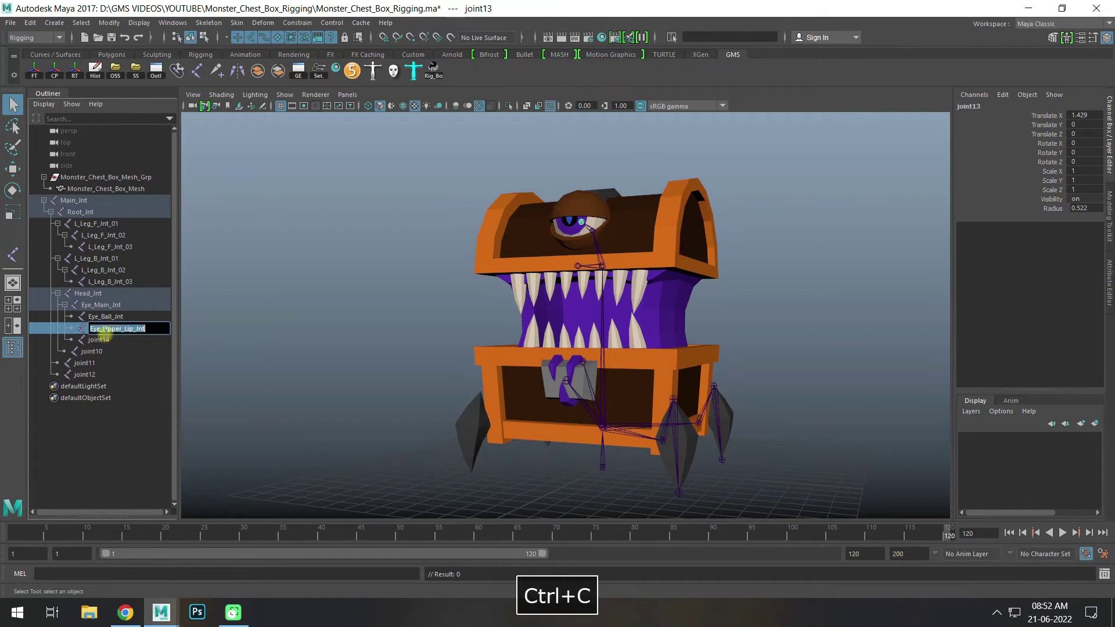
- Rename joint14, the last child of Eye_Main_Jnt, as Eye_Lower_Lip_Jnt, reusing the copied upper lip name
{"action": "left_click", "coordinate": [101, 340]}
{"action": "double_click", "coordinate": [111, 341]}
{"action": "key", "text": "ctrl+v"}
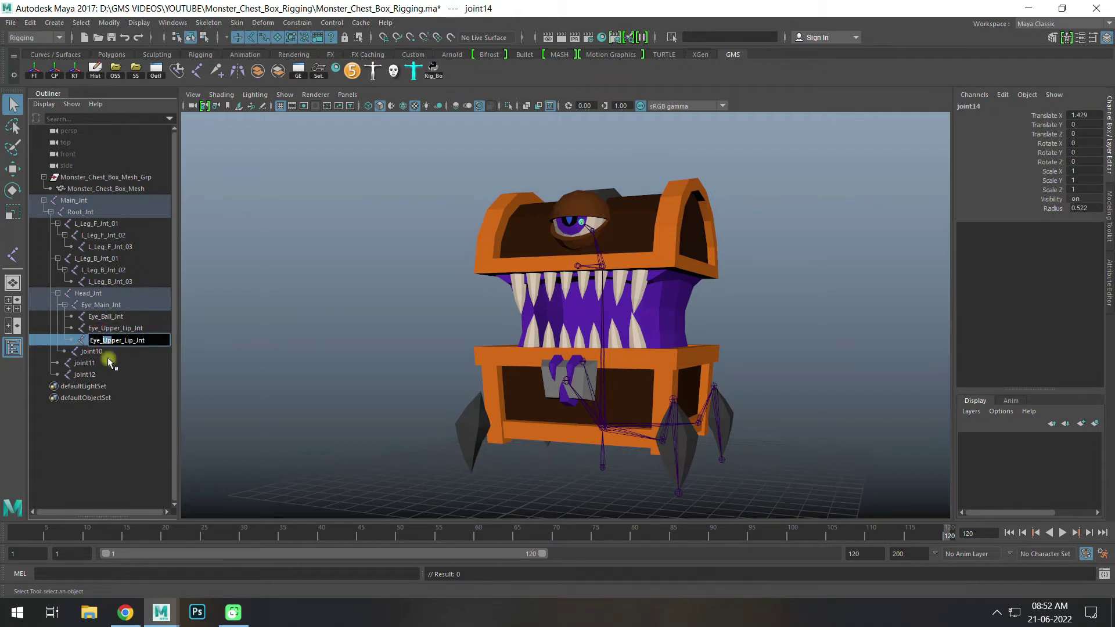
{"action": "type", "text": "Low"}
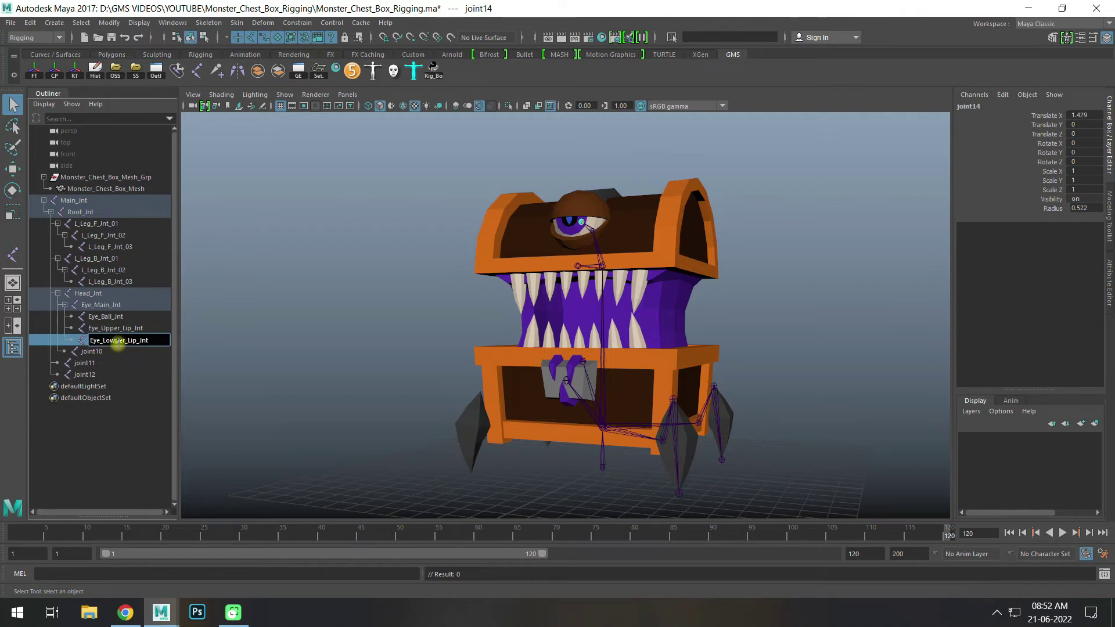
{"action": "key", "text": "BackSpace"}
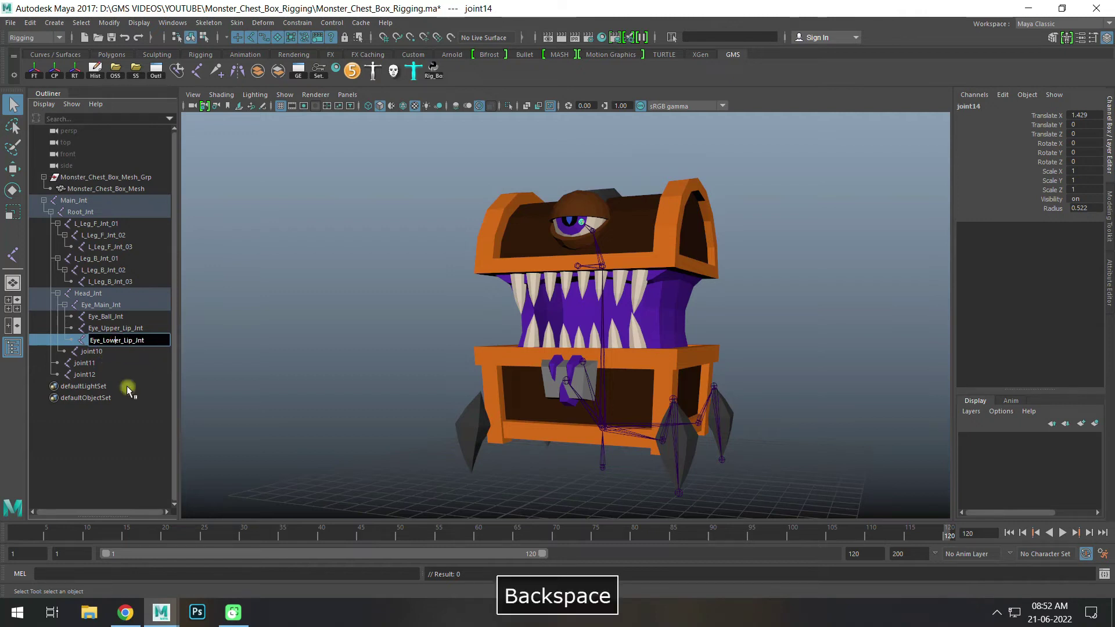
- Rename joint10, the remaining child of Head_Jnt, as Upper_Teeth_Jnt and copy that name
{"action": "double_click", "coordinate": [93, 352]}
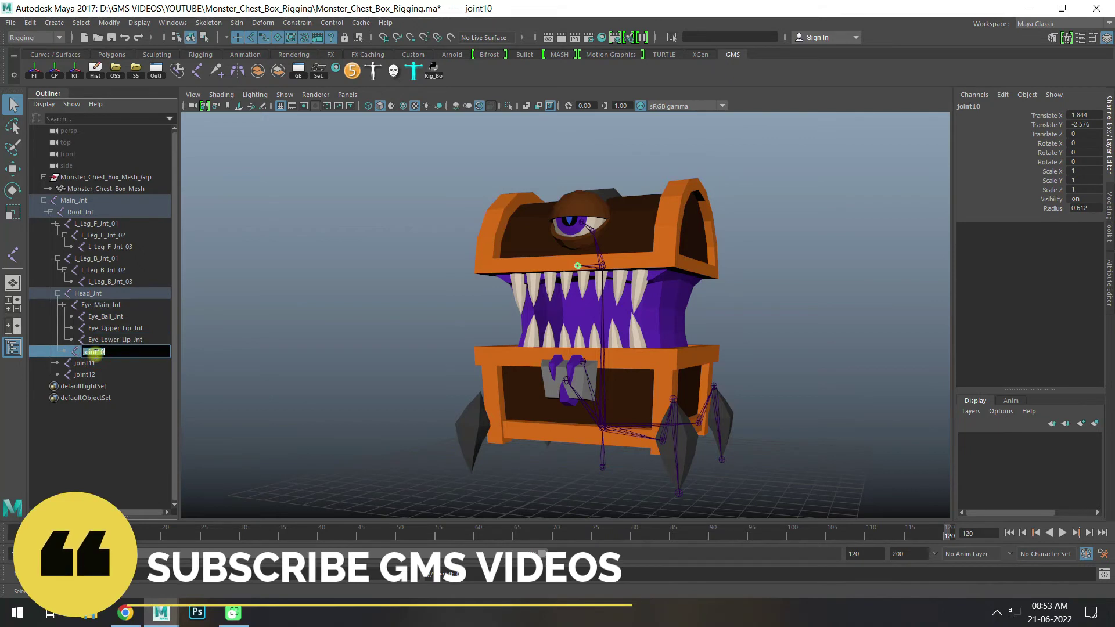
{"action": "type", "text": "Upper"}
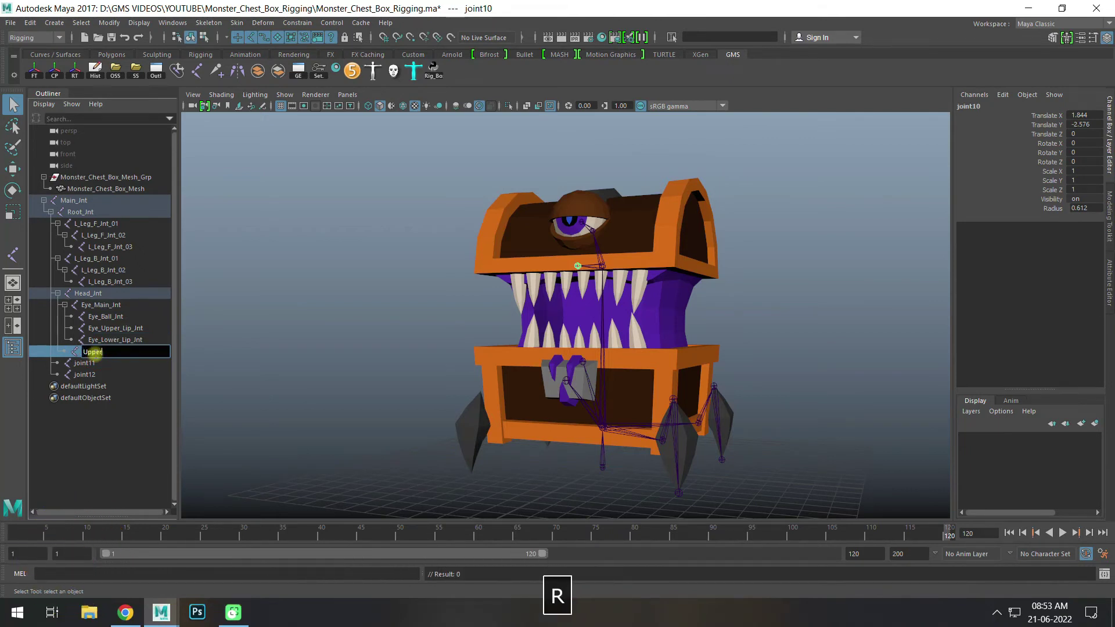
{"action": "type", "text": "_Teeth_Jnt"}
{"action": "key", "text": "ctrl+a"}
{"action": "key", "text": "ctrl+c"}
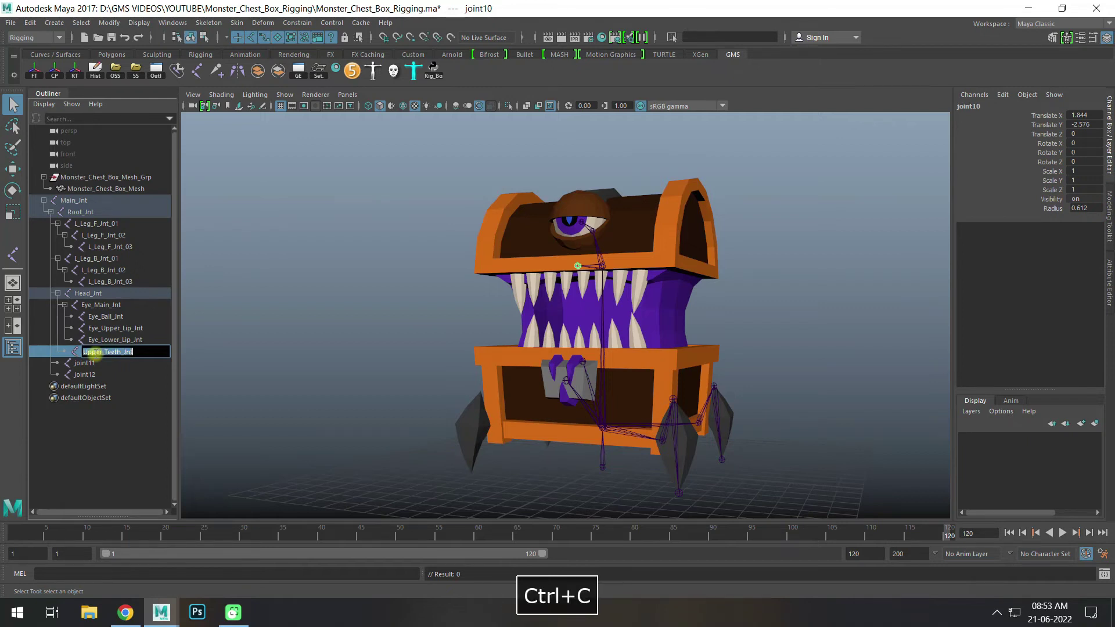
- Rename joint11, under Root_Jnt, as Lower_Teeth_Jnt, reusing the copied upper teeth name
{"action": "double_click", "coordinate": [85, 364]}
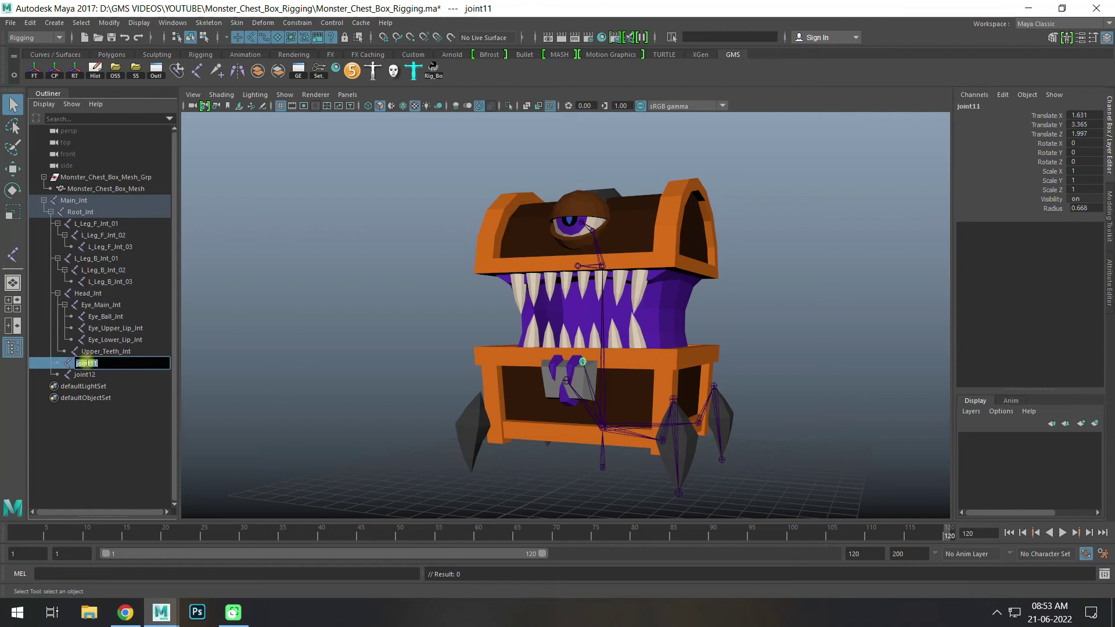
{"action": "key", "text": "ctrl+v"}
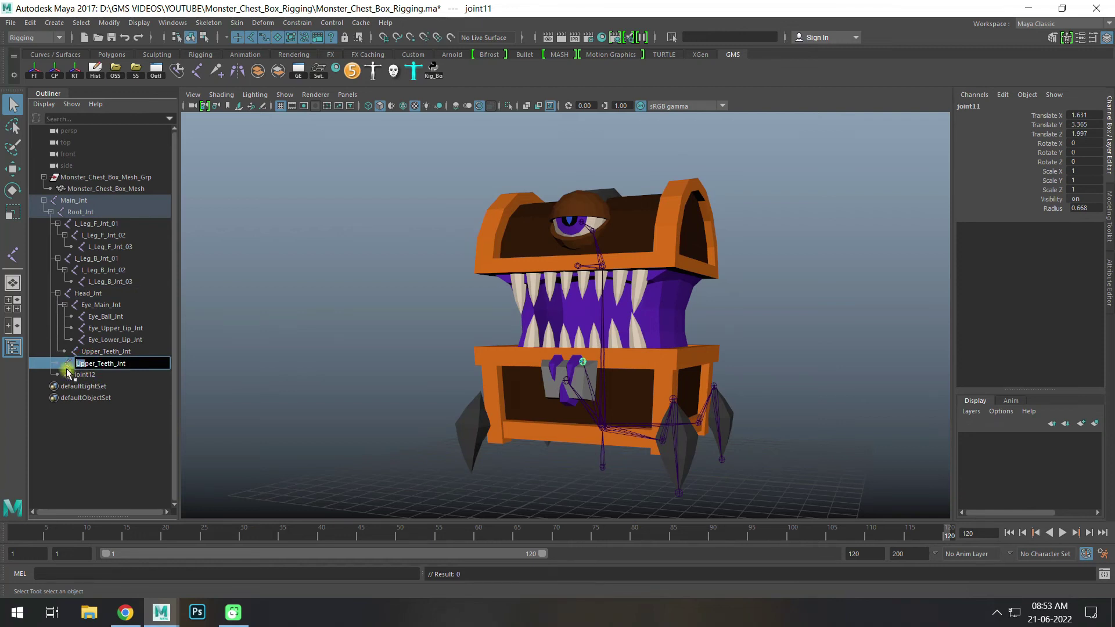
{"action": "key", "text": "BackSpace"}
{"action": "key", "text": "BackSpace"}
{"action": "key", "text": "BackSpace"}
{"action": "type", "text": "Low"}
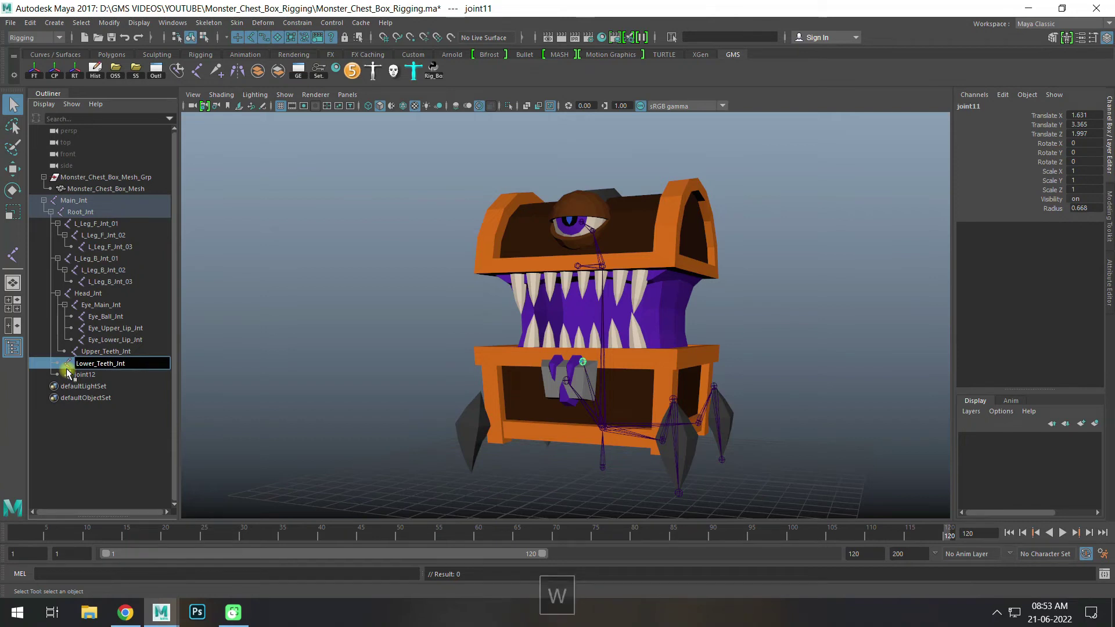
- Rename joint12, the joint at the chest's lock, as Lock_Jnt and clear the selection
{"action": "double_click", "coordinate": [93, 375]}
{"action": "type", "text": "Lo"}
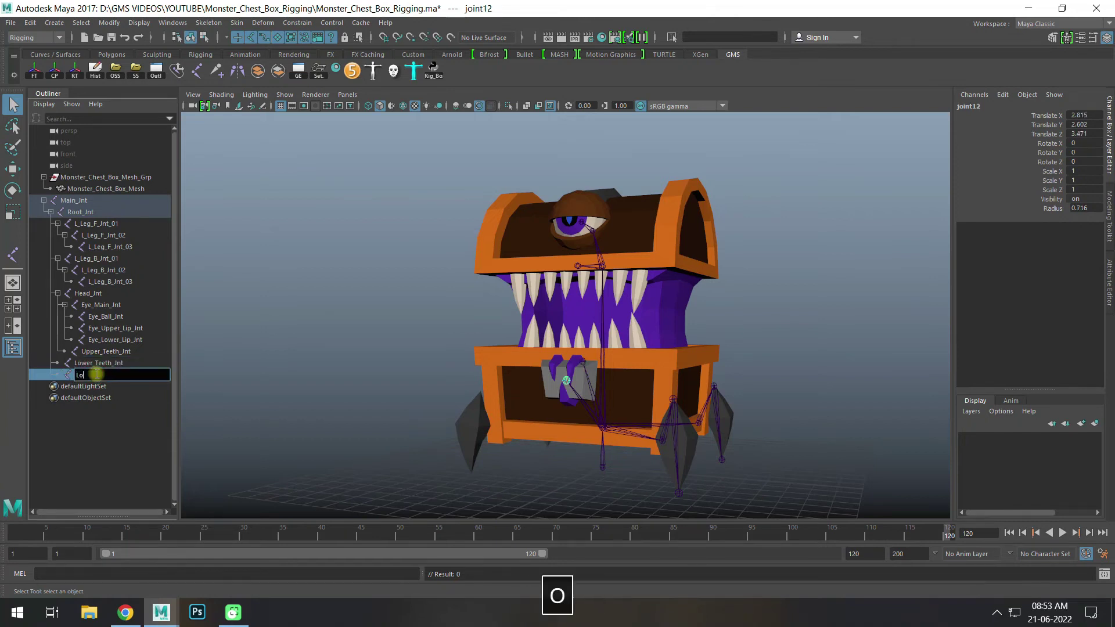
{"action": "type", "text": "c"}
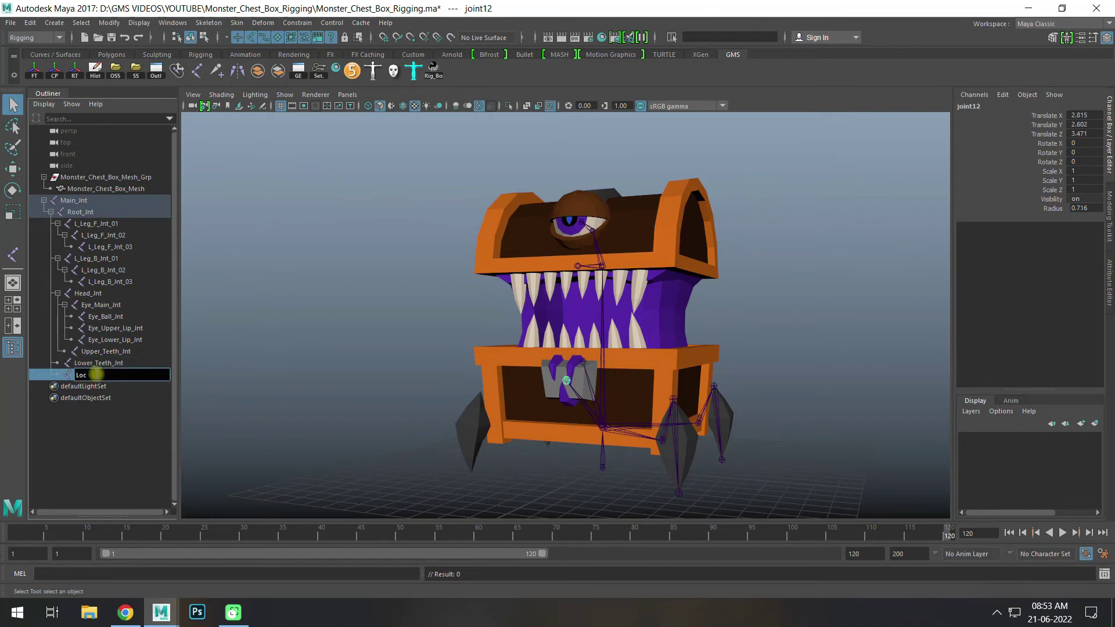
{"action": "type", "text": "k_Int"}
{"action": "key", "text": "Return"}
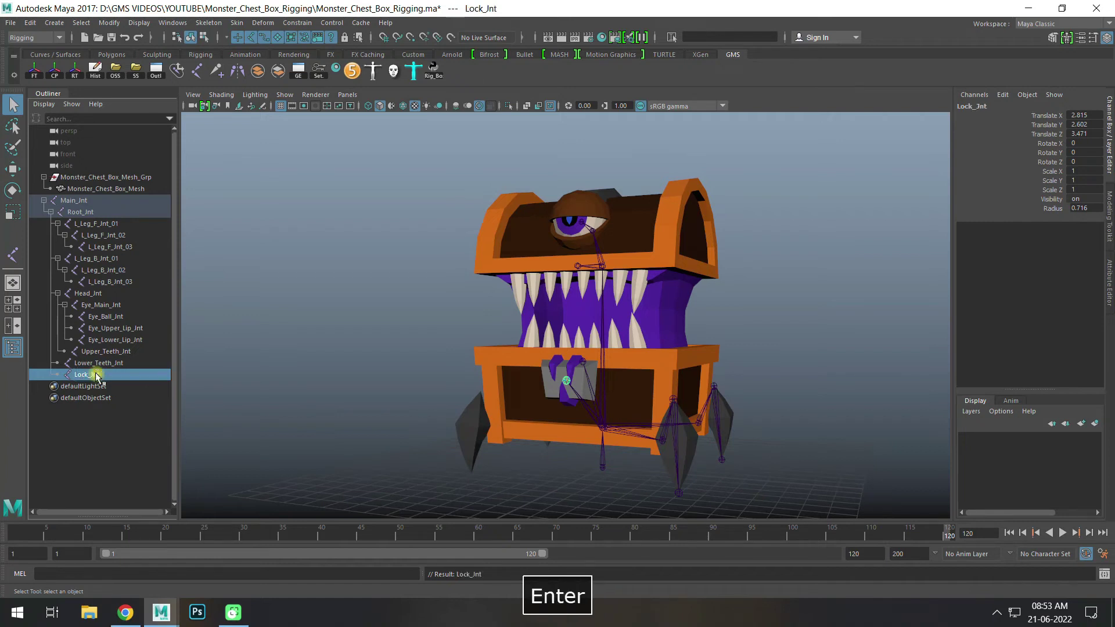
{"action": "left_click", "coordinate": [250, 372]}
- Mirror the front leg chain from L_Leg_F_Jnt_01 across YZ with the Behavior function, replacing L_ with R_ in the joint names
{"action": "left_click_drag", "start_coordinate": [538, 399], "coordinate": [640, 431], "text": "alt"}
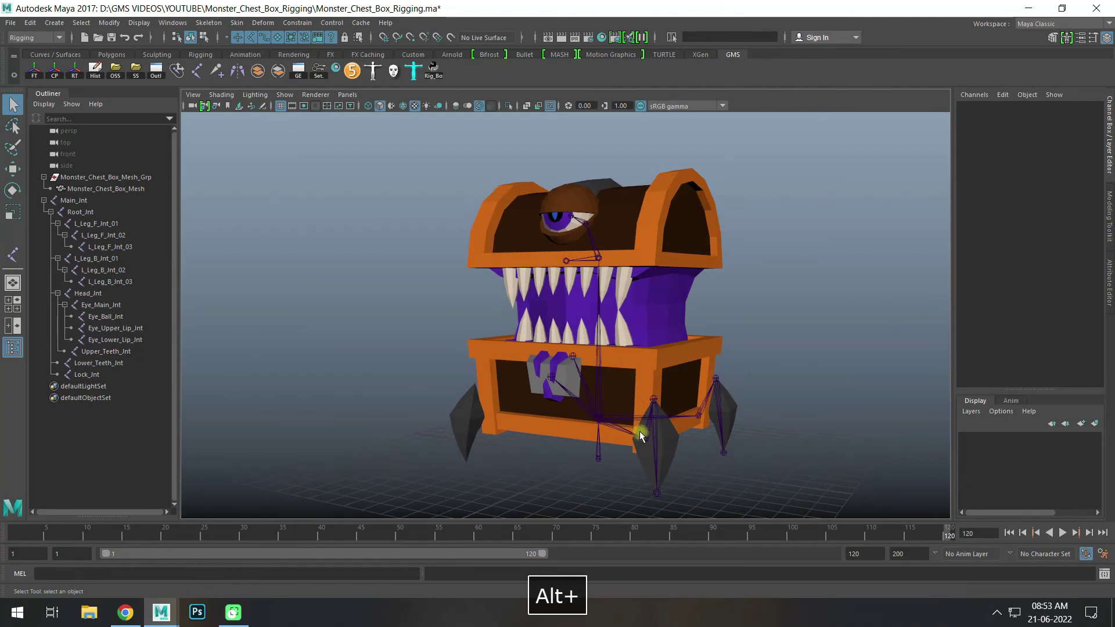
{"action": "key", "text": "q"}
{"action": "left_click", "coordinate": [643, 432]}
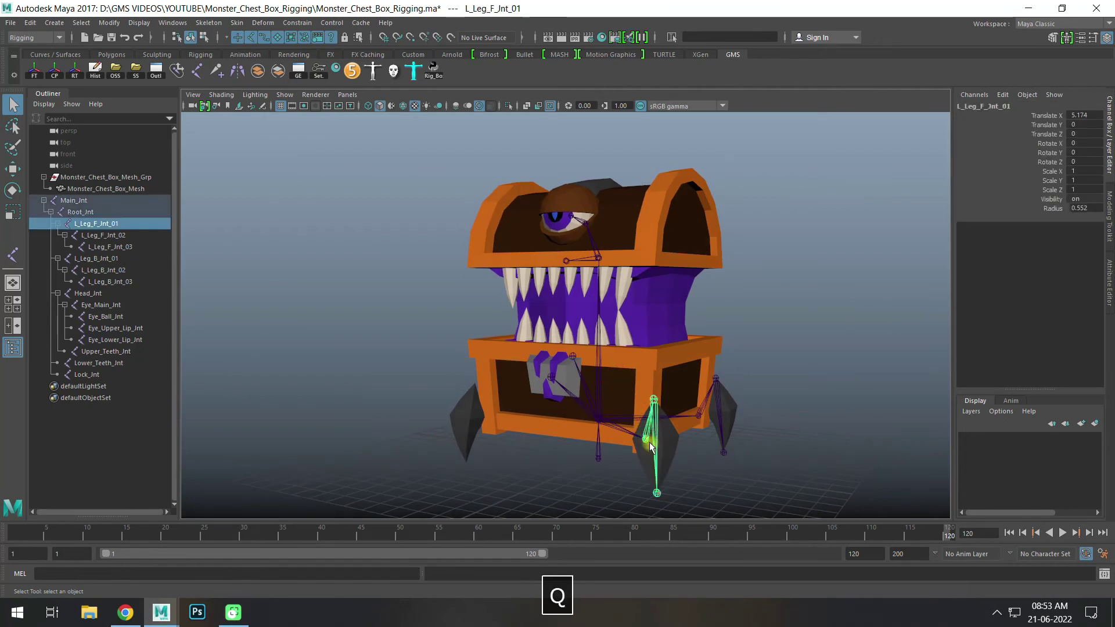
{"action": "left_click", "coordinate": [209, 22]}
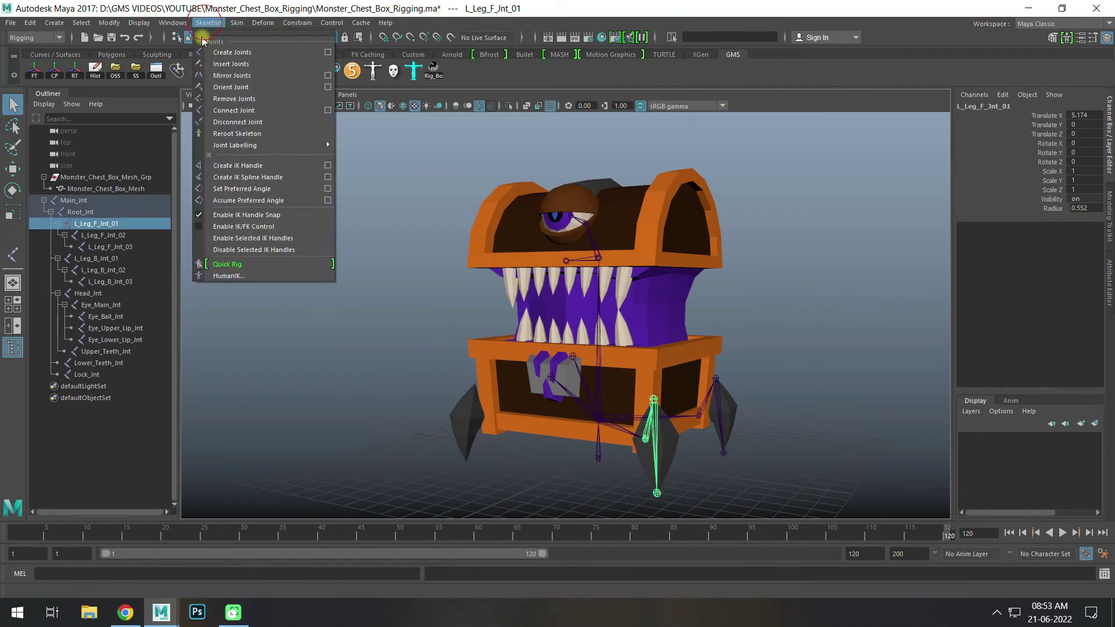
{"action": "left_click", "coordinate": [328, 76]}
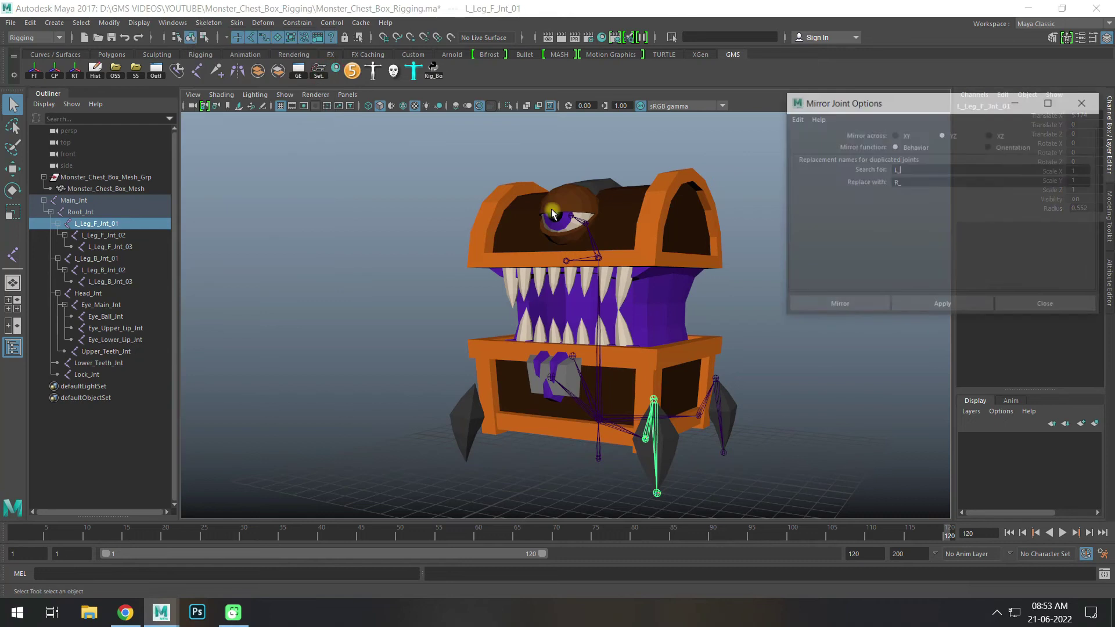
{"action": "left_click", "coordinate": [909, 183]}
{"action": "type", "text": "R"}
{"action": "left_click_drag", "start_coordinate": [615, 406], "coordinate": [657, 410], "text": "alt"}
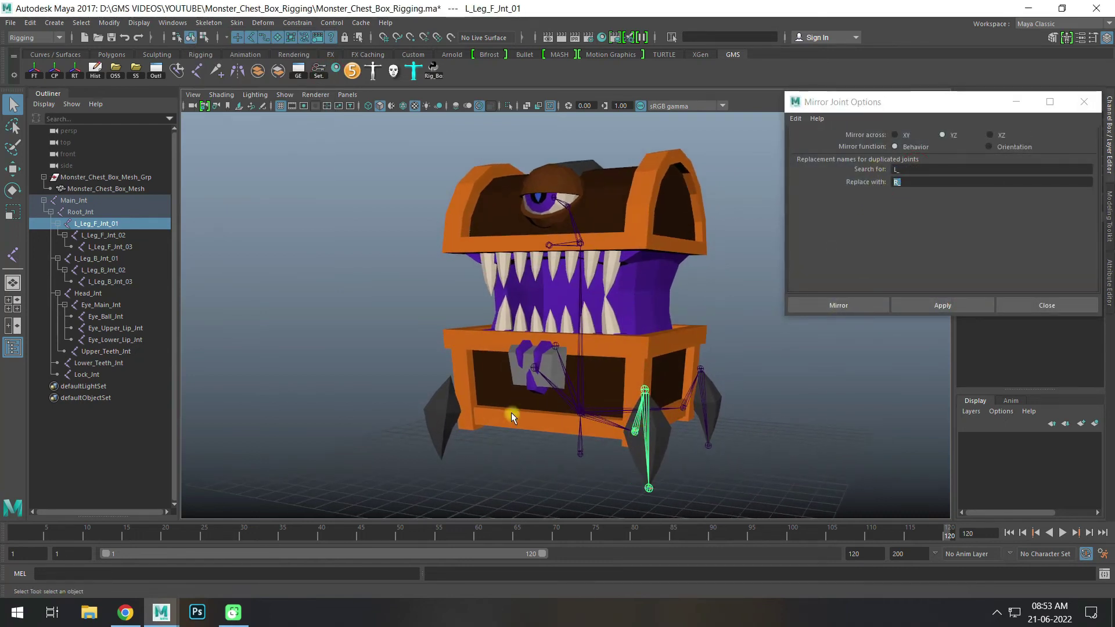
{"action": "left_click_drag", "start_coordinate": [686, 294], "coordinate": [685, 306], "text": "alt"}
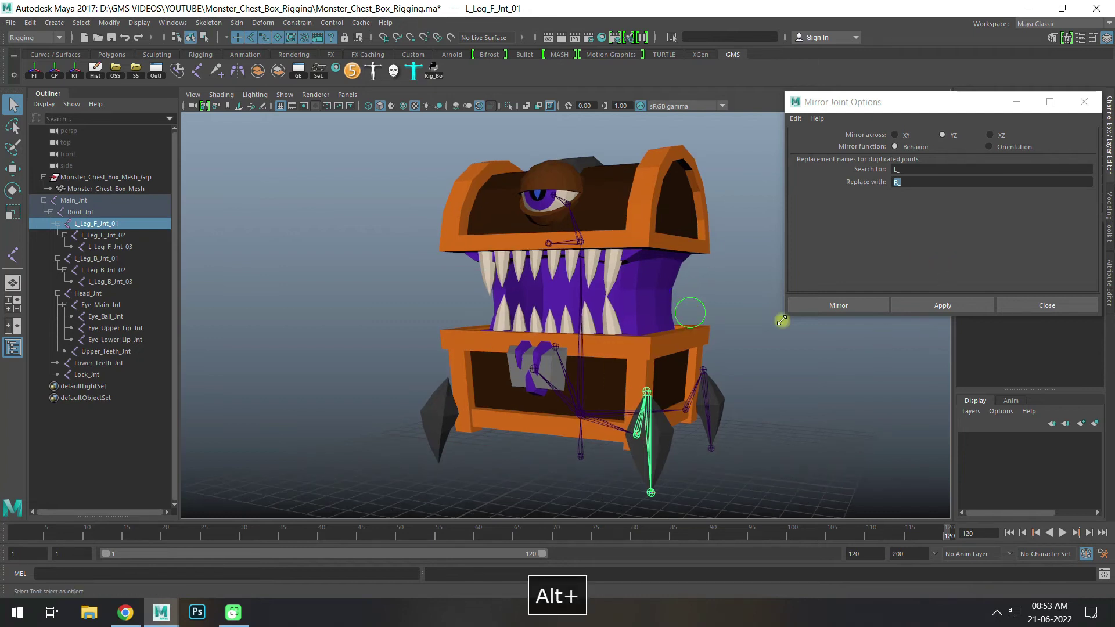
{"action": "left_click", "coordinate": [942, 306]}
- Mirror the back leg chain from L_Leg_B_Jnt_01 with the same settings, expand the mirrored hierarchies and close the mirror options
{"action": "left_click", "coordinate": [693, 397]}
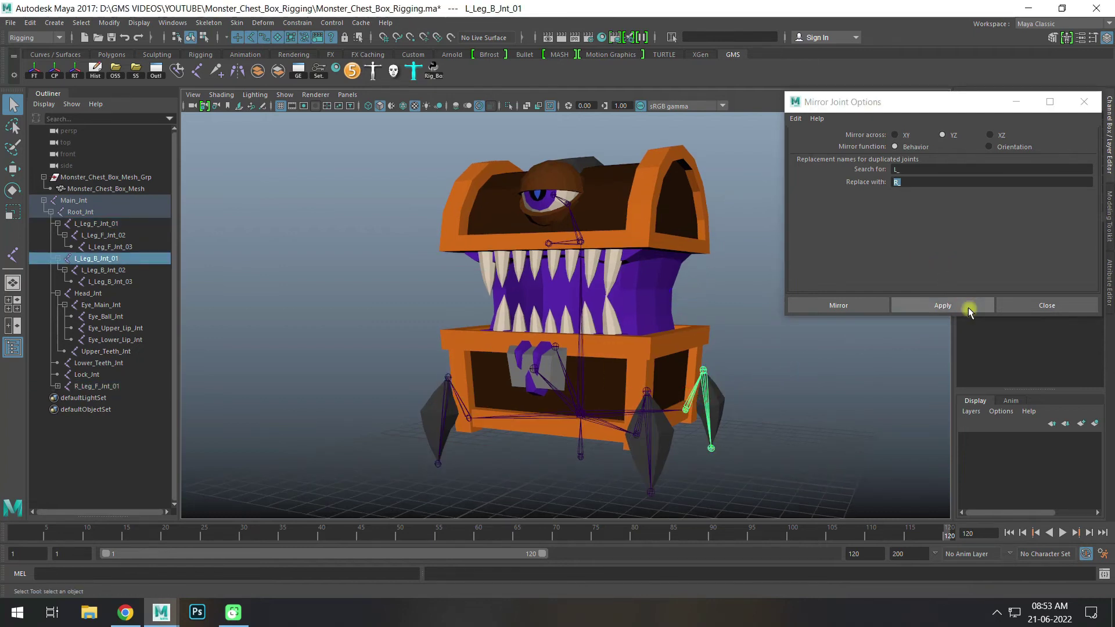
{"action": "left_click", "coordinate": [967, 307]}
{"action": "left_click", "coordinate": [57, 387], "text": "shift"}
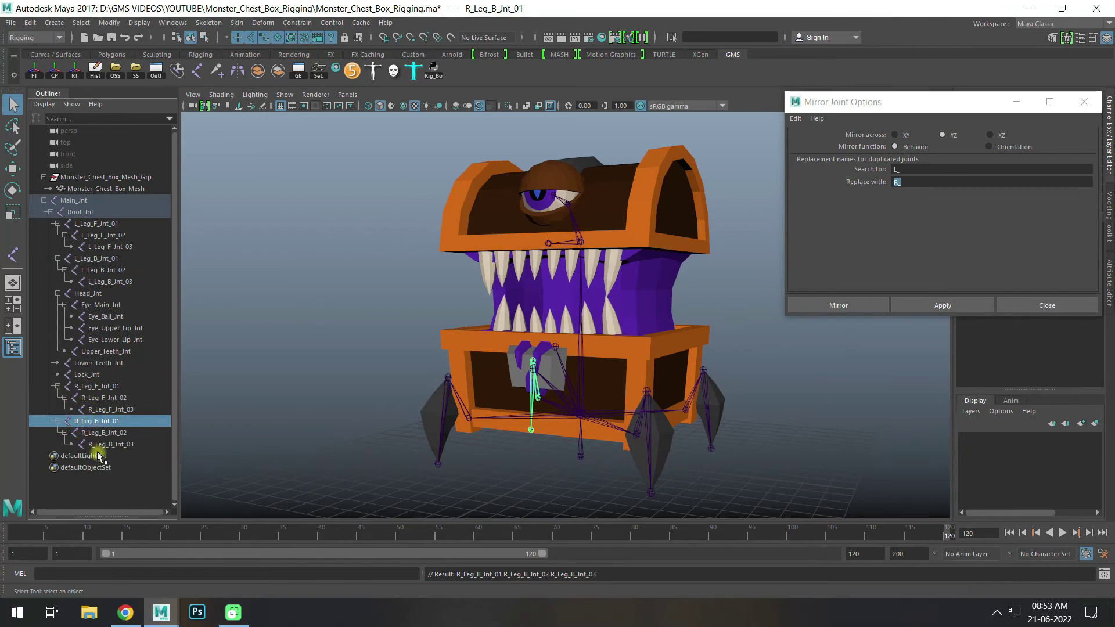
{"action": "left_click", "coordinate": [1083, 102]}
{"action": "left_click", "coordinate": [770, 305]}
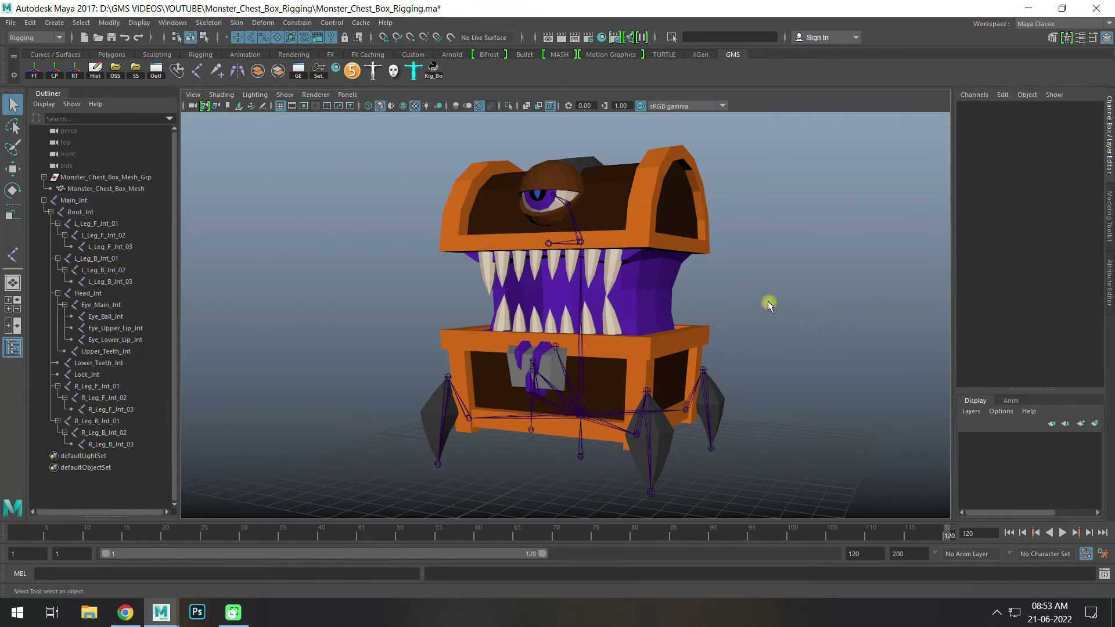
- Create an IK handle with the Rotate-Plane Solver and Sticky enabled, running from L_Leg_F_Jnt_01 to L_Leg_F_Jnt_03
{"action": "right_click_drag", "start_coordinate": [770, 305], "coordinate": [777, 307], "text": "alt"}
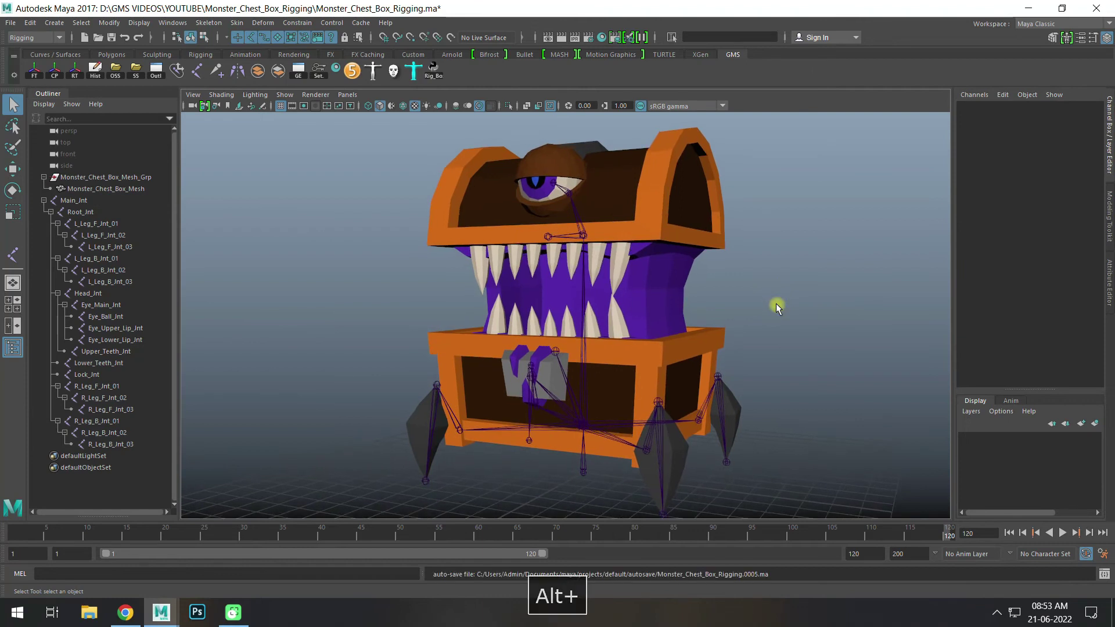
{"action": "left_click_drag", "start_coordinate": [775, 306], "coordinate": [785, 332], "text": "alt"}
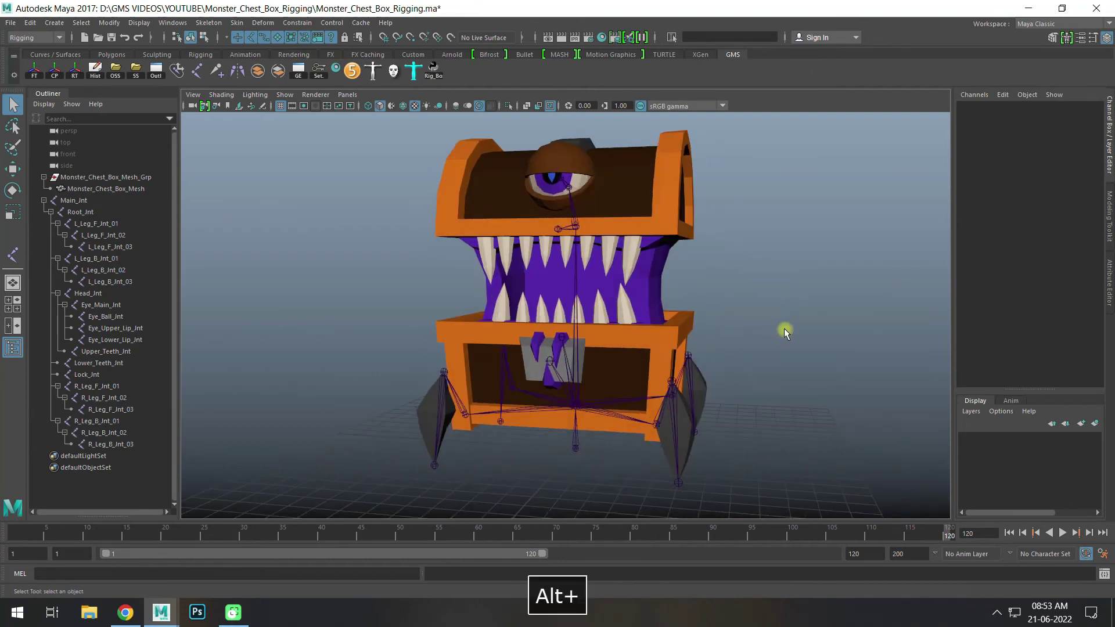
{"action": "right_click_drag", "start_coordinate": [785, 332], "coordinate": [690, 368], "text": "alt"}
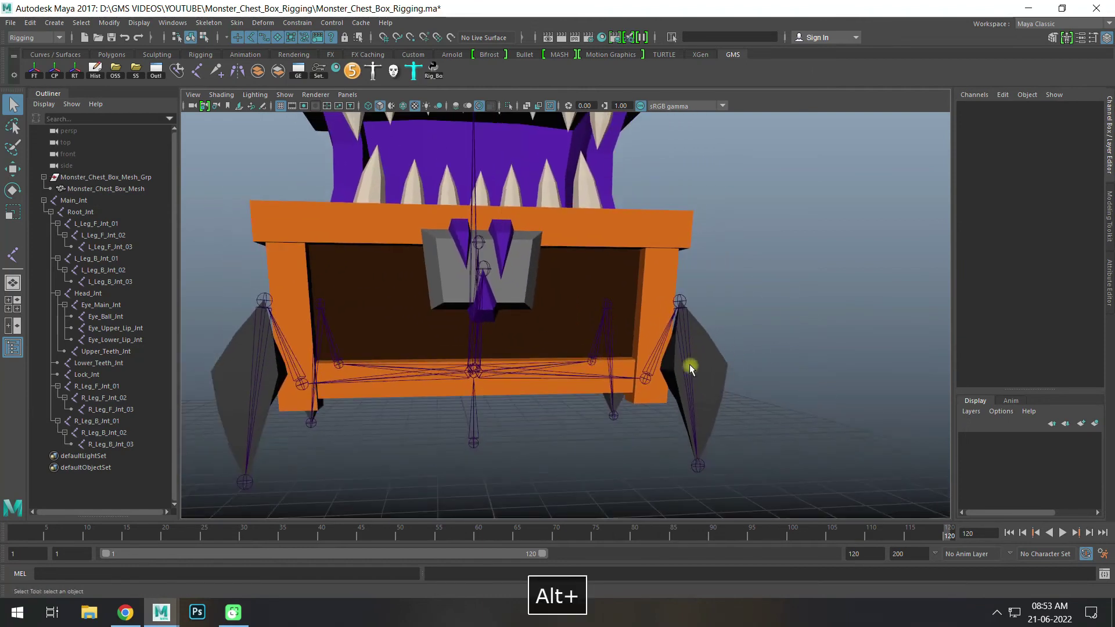
{"action": "left_click", "coordinate": [651, 366]}
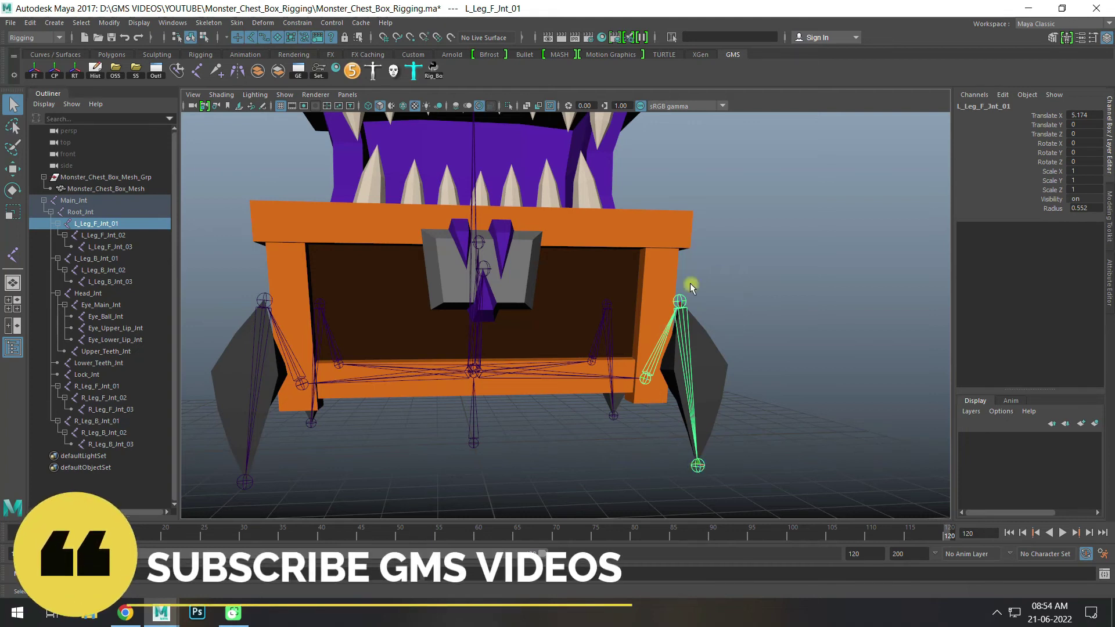
{"action": "left_click", "coordinate": [209, 23]}
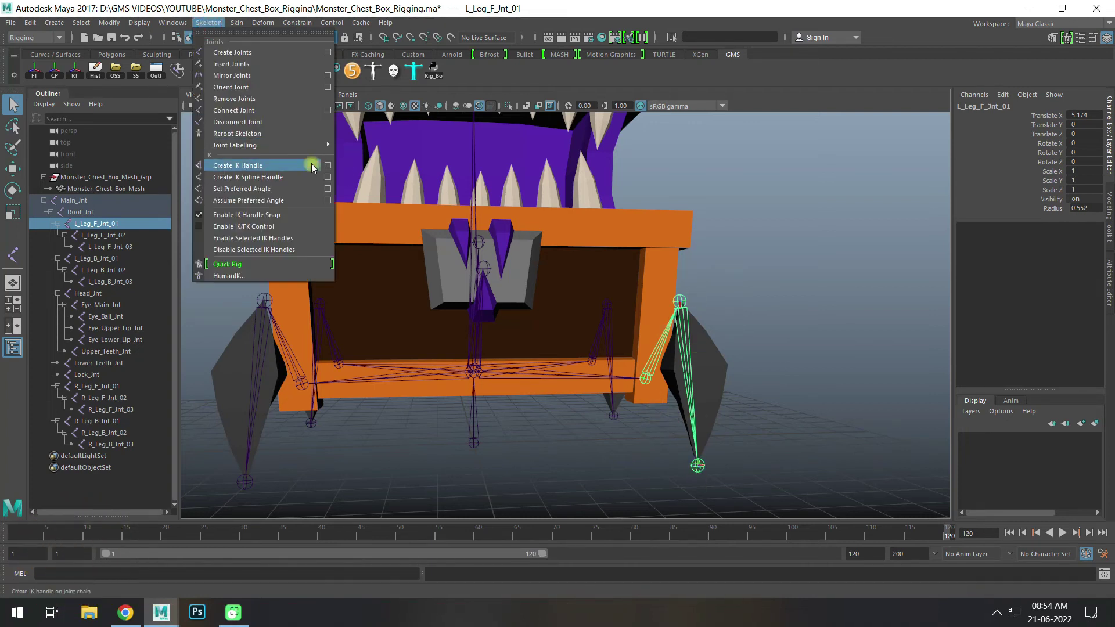
{"action": "left_click", "coordinate": [326, 166]}
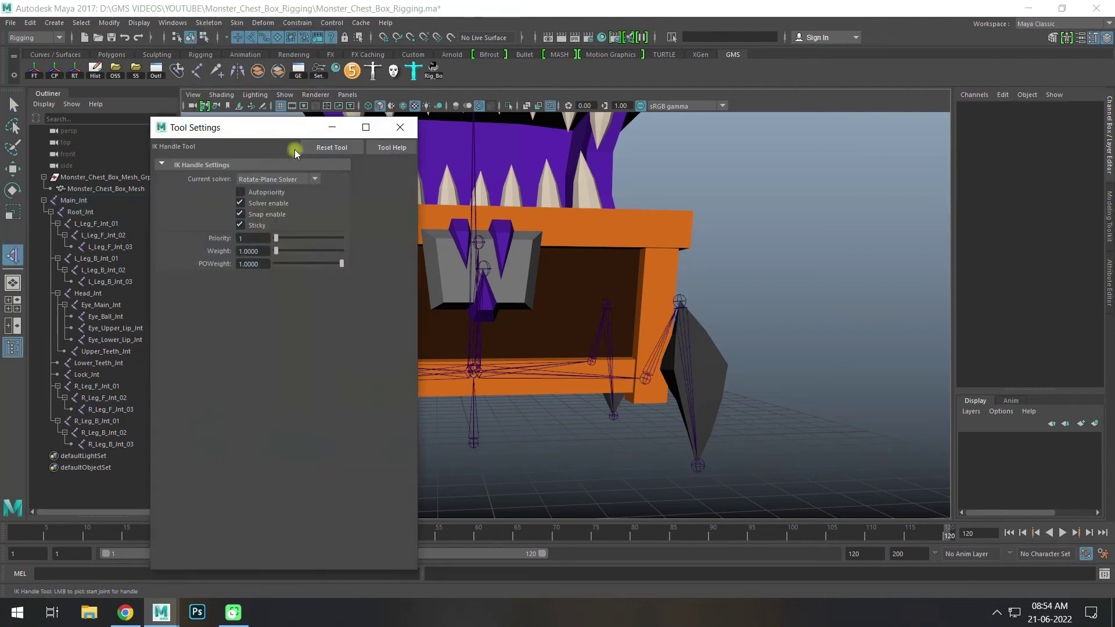
{"action": "left_click_drag", "start_coordinate": [291, 127], "coordinate": [888, 68]}
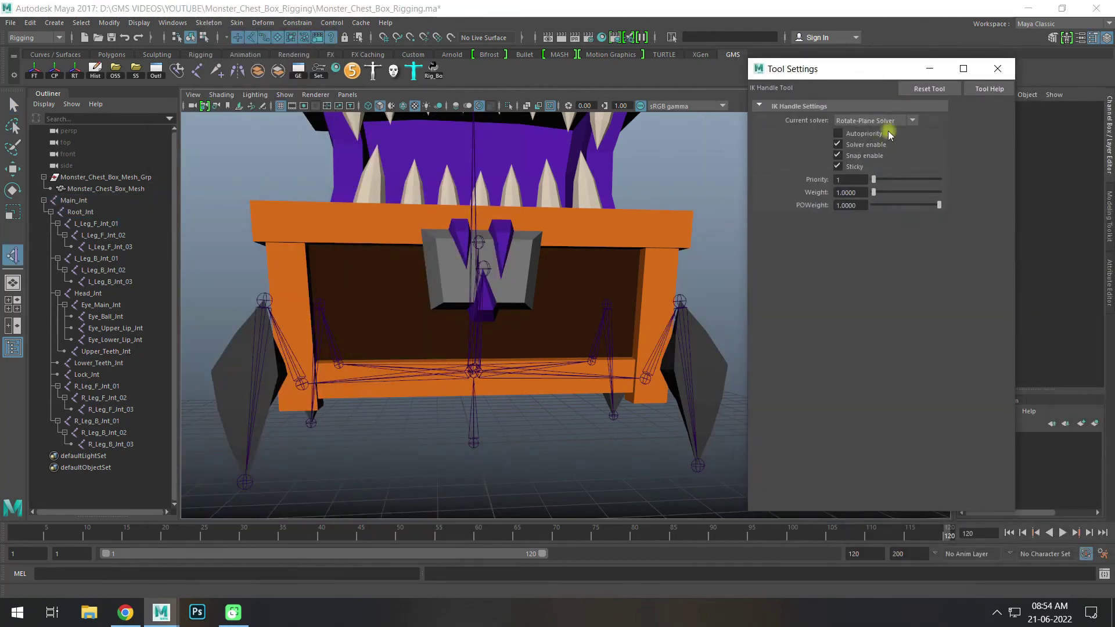
{"action": "left_click", "coordinate": [879, 120]}
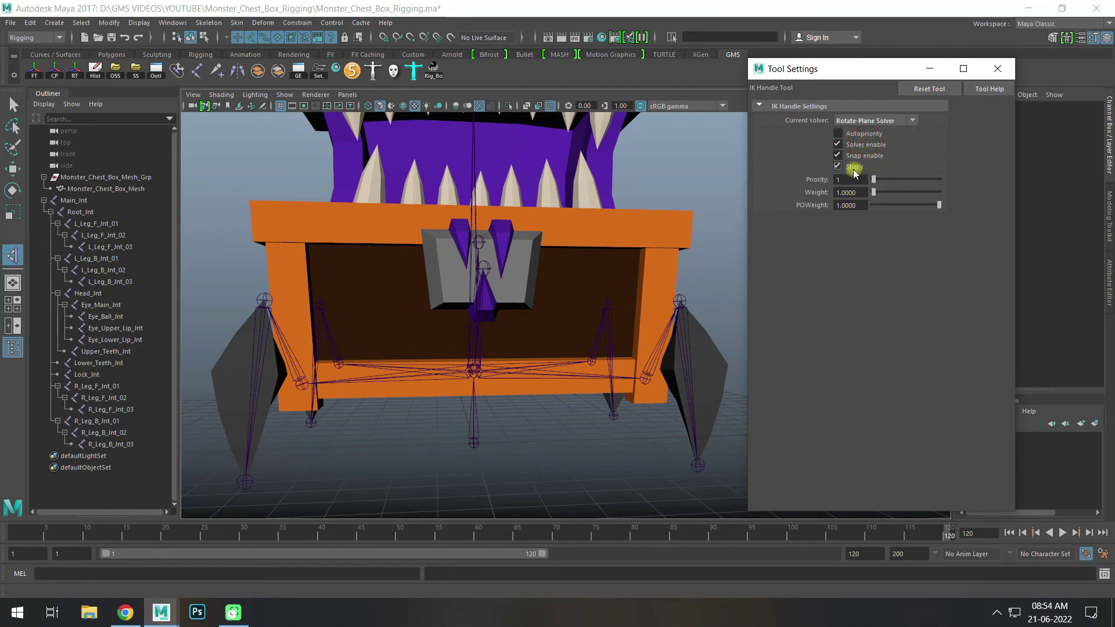
{"action": "left_click", "coordinate": [645, 378]}
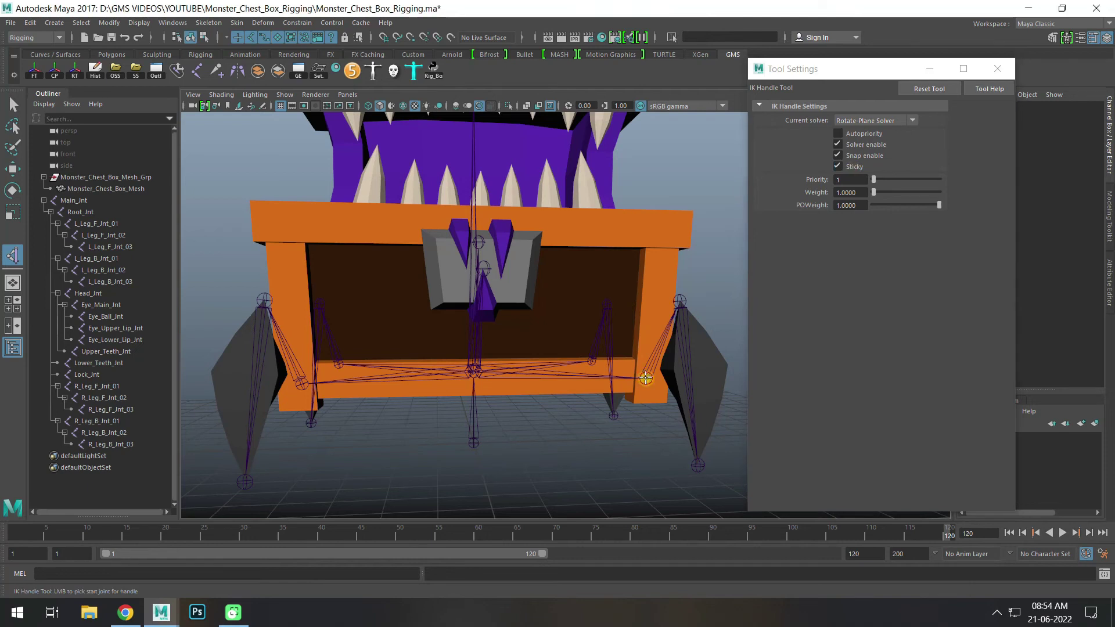
{"action": "left_click", "coordinate": [696, 466]}
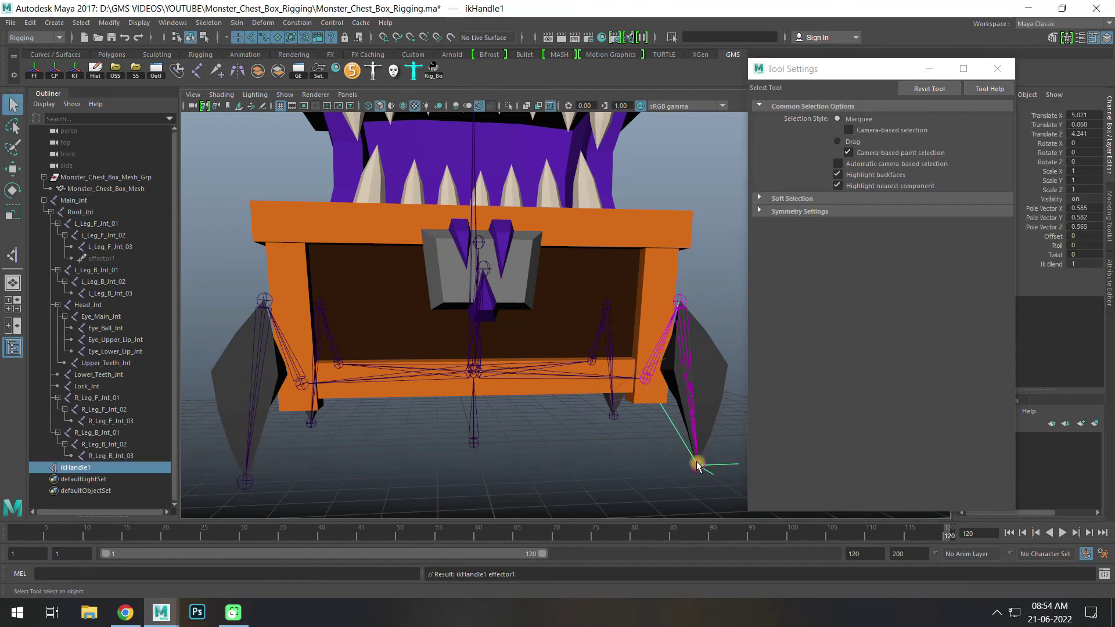
- Create an IK handle on the left back leg, running from L_Leg_B_Jnt_01 to L_Leg_B_Jnt_03
{"action": "left_click_drag", "start_coordinate": [697, 463], "coordinate": [627, 395], "text": "alt"}
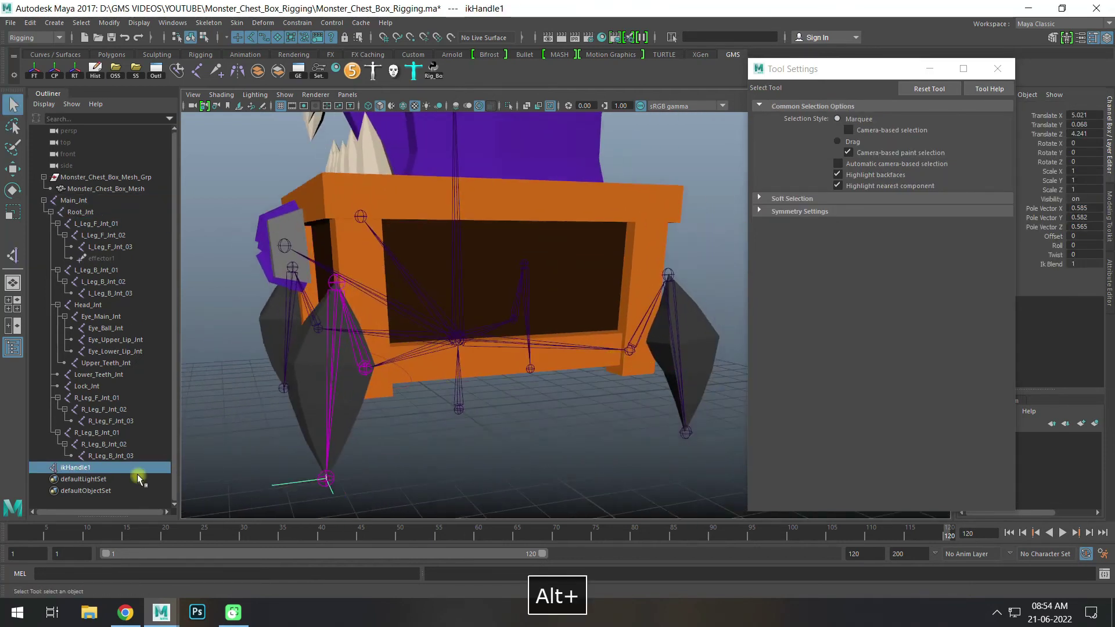
{"action": "left_click", "coordinate": [208, 22]}
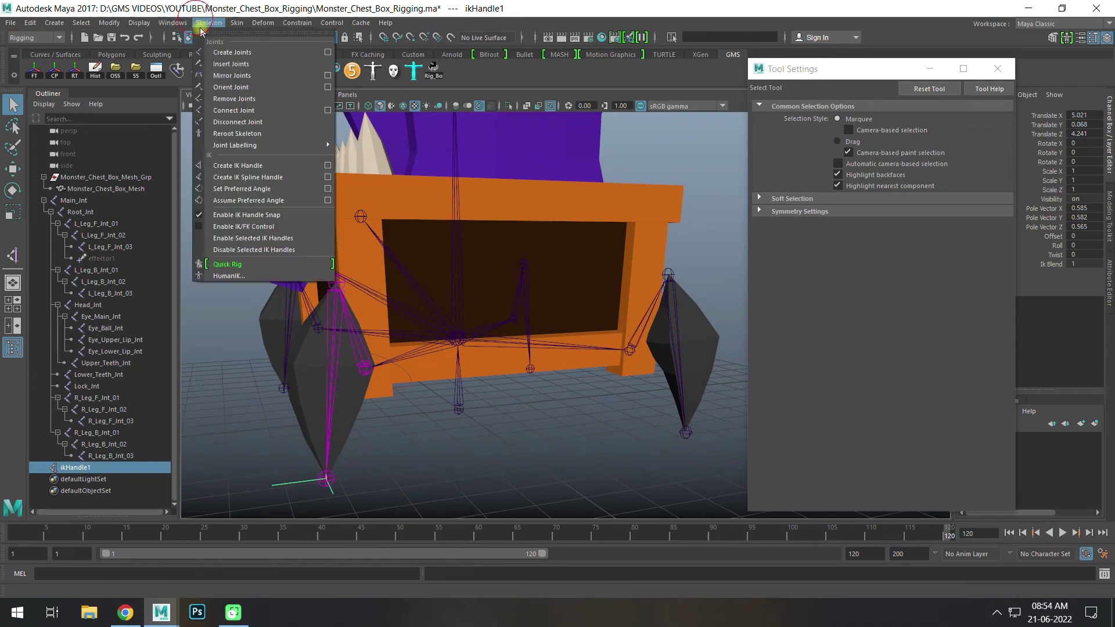
{"action": "left_click", "coordinate": [244, 172]}
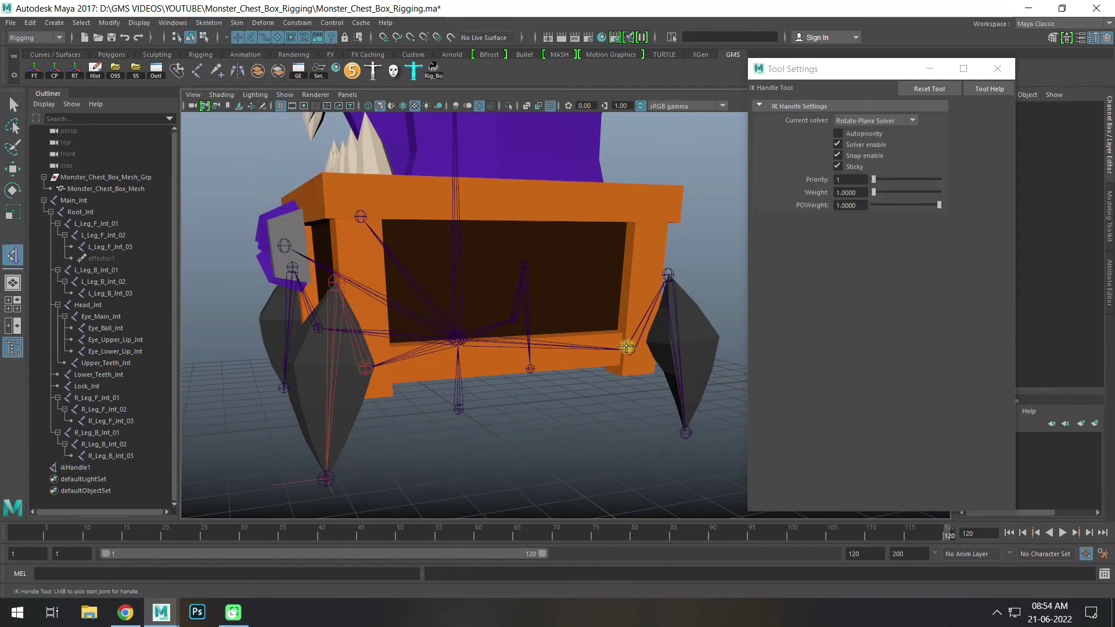
{"action": "left_click", "coordinate": [630, 350]}
{"action": "left_click", "coordinate": [685, 432]}
- Create an IK handle on the right back leg, running from R_Leg_B_Jnt_01 to R_Leg_B_Jnt_03
{"action": "left_click_drag", "start_coordinate": [702, 384], "coordinate": [575, 355], "text": "alt"}
{"action": "left_click", "coordinate": [218, 23]}
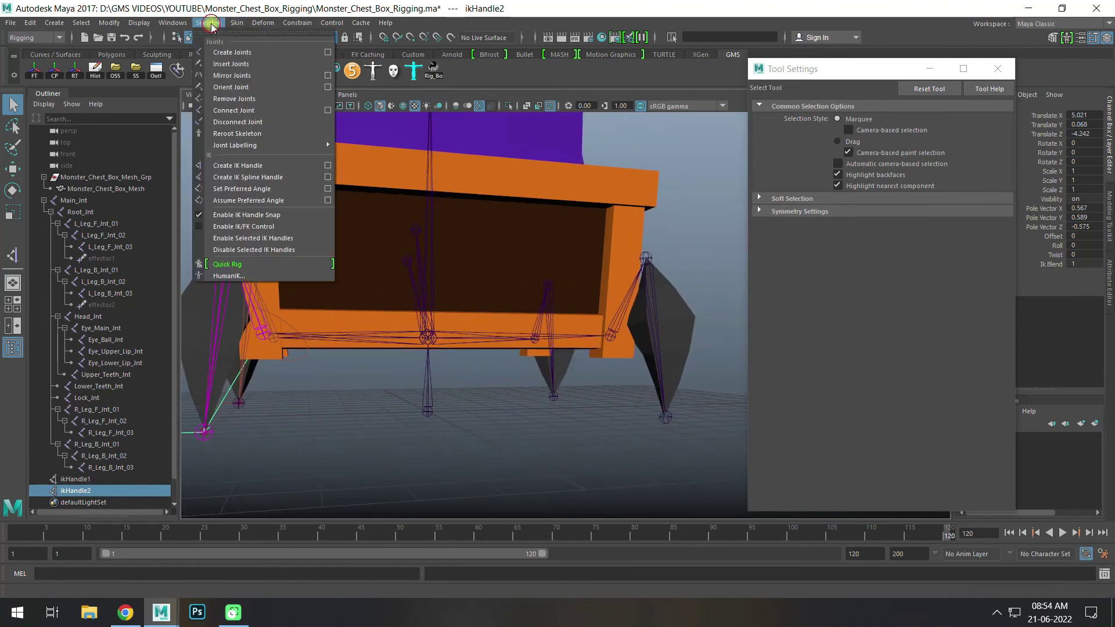
{"action": "left_click", "coordinate": [226, 173]}
{"action": "left_click", "coordinate": [613, 336]}
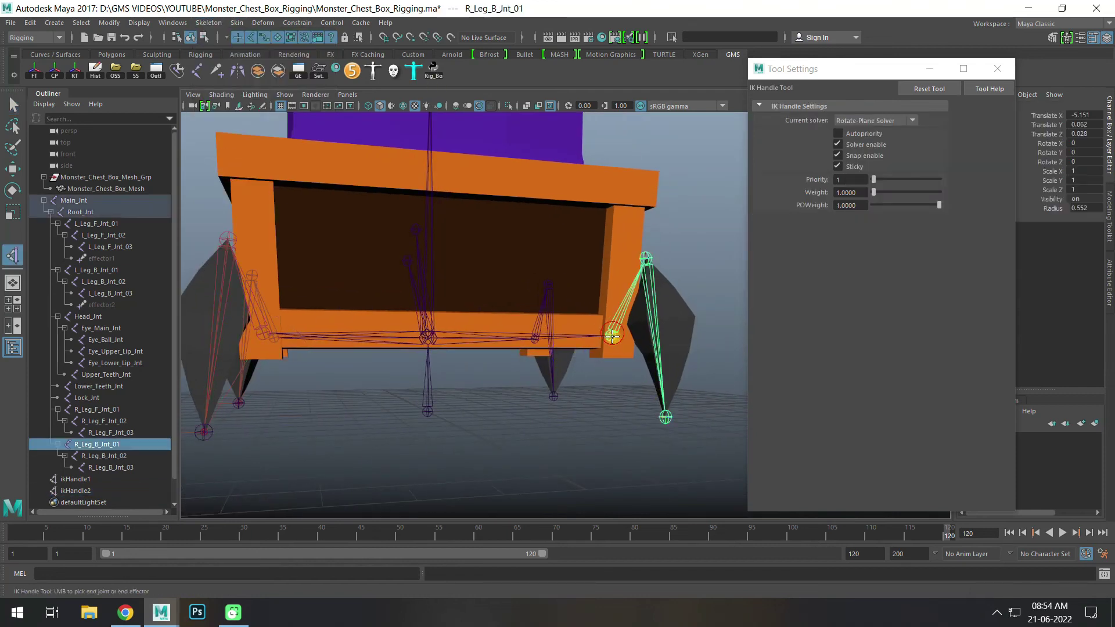
{"action": "left_click", "coordinate": [665, 418]}
- Create an IK handle on the right front leg from R_Leg_F_Jnt_01 to R_Leg_F_Jnt_03 and close the tool settings
{"action": "left_click_drag", "start_coordinate": [665, 419], "coordinate": [507, 356], "text": "alt"}
{"action": "left_click", "coordinate": [209, 23]}
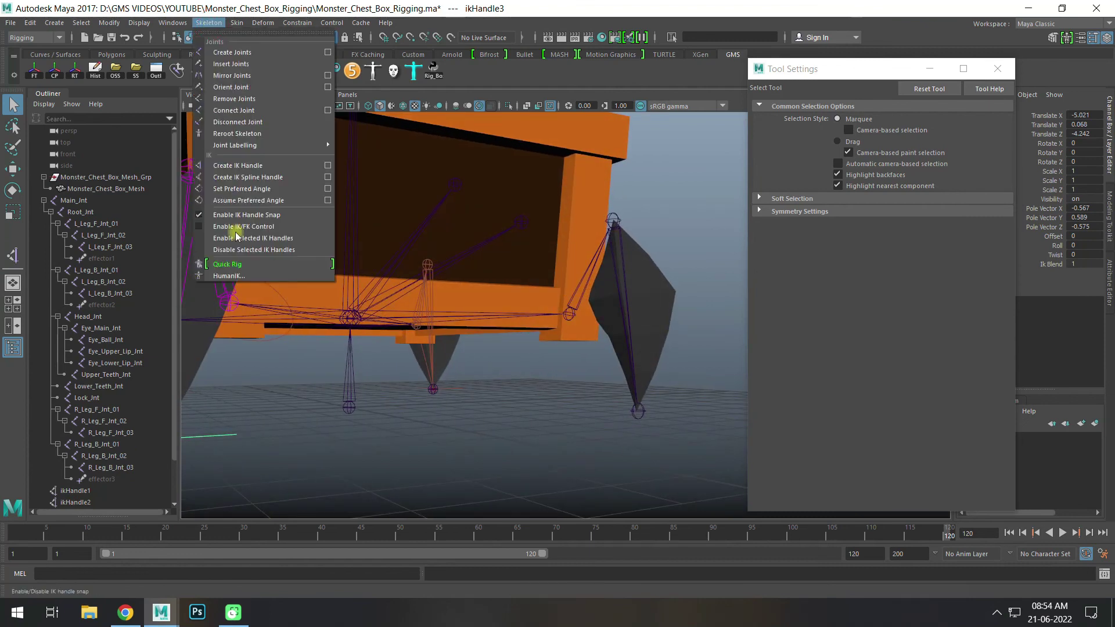
{"action": "left_click", "coordinate": [250, 162]}
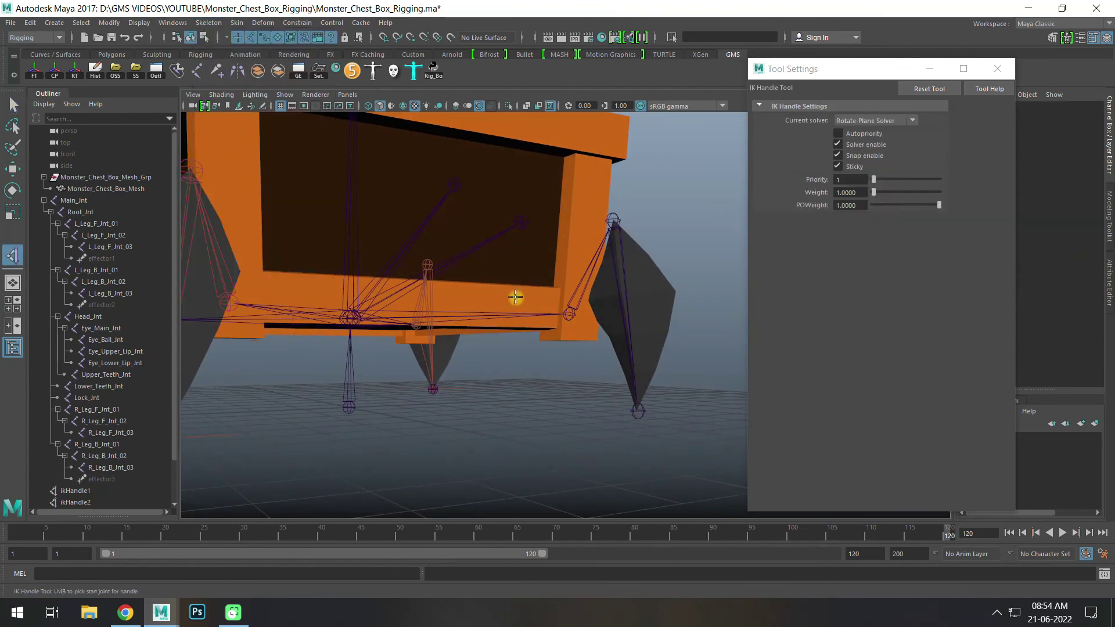
{"action": "left_click", "coordinate": [573, 317]}
{"action": "left_click", "coordinate": [639, 413]}
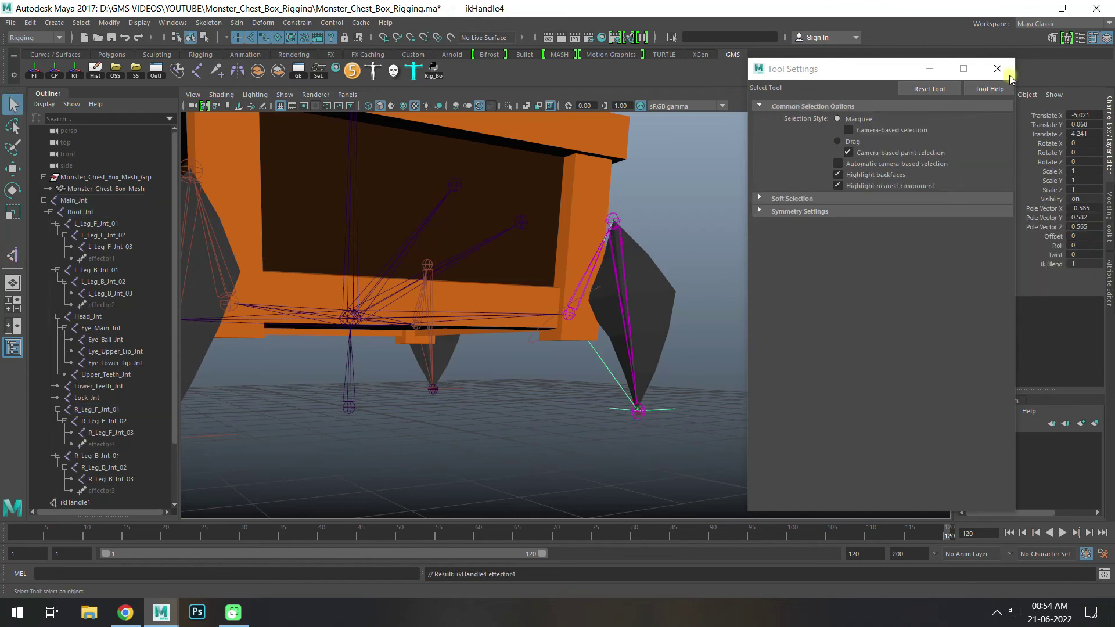
{"action": "left_click", "coordinate": [998, 68]}
- Rename ikHandle1, the left front leg's IK handle, as L_Leg_F_IK_Handle
{"action": "left_click_drag", "start_coordinate": [605, 319], "coordinate": [213, 371], "text": "alt"}
{"action": "scroll", "coordinate": [117, 423], "scroll_direction": "down", "scroll_amount": 2}
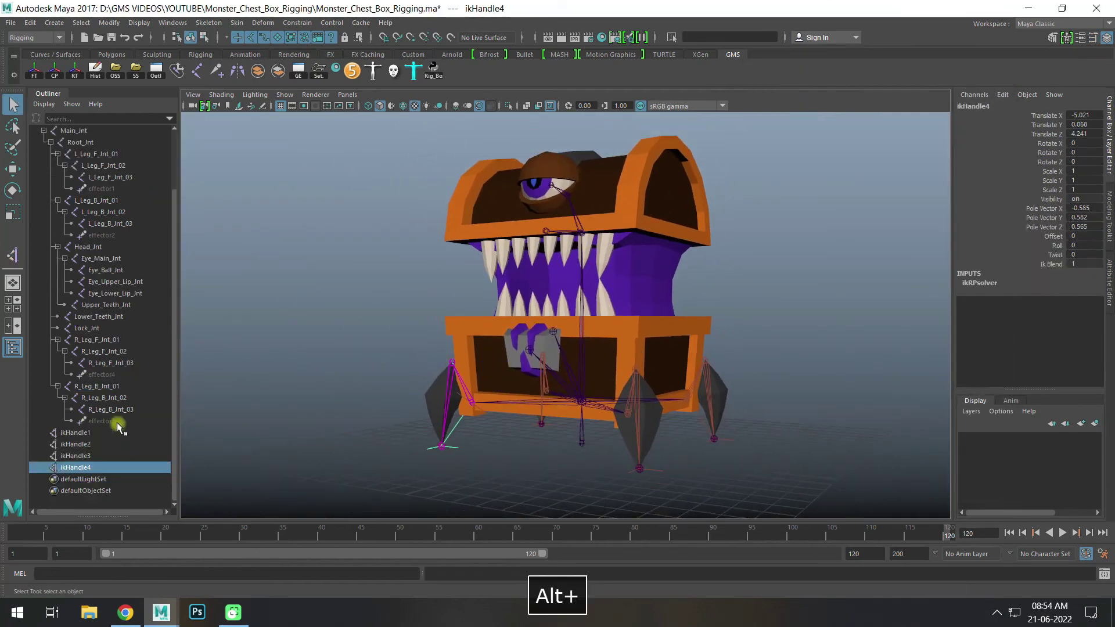
{"action": "double_click", "coordinate": [68, 433]}
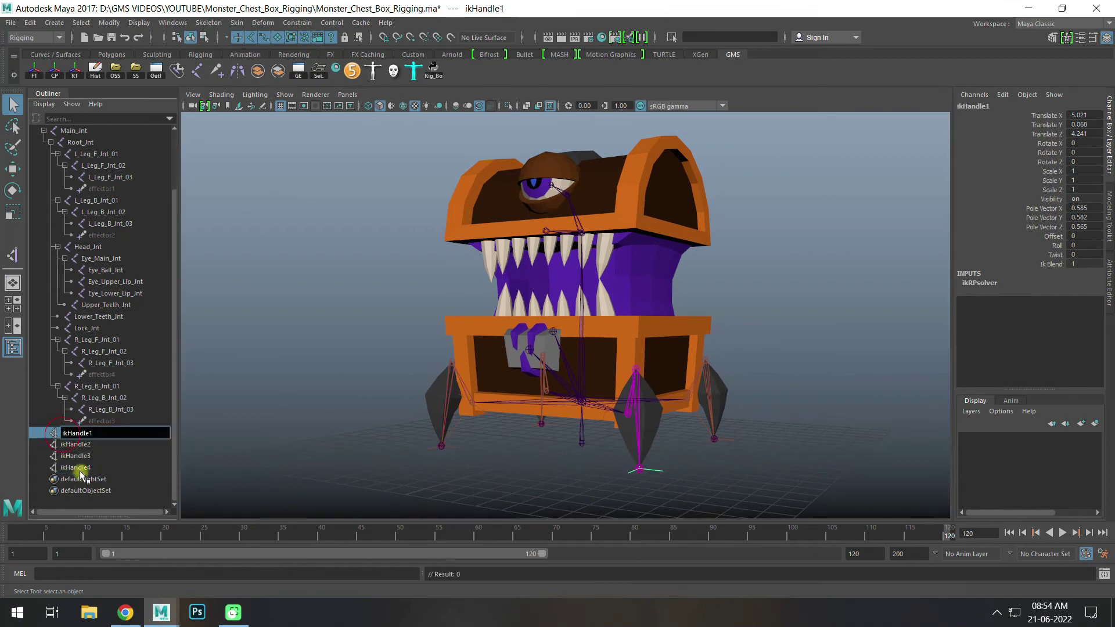
{"action": "key", "text": "Left"}
{"action": "type", "text": "L_Le"}
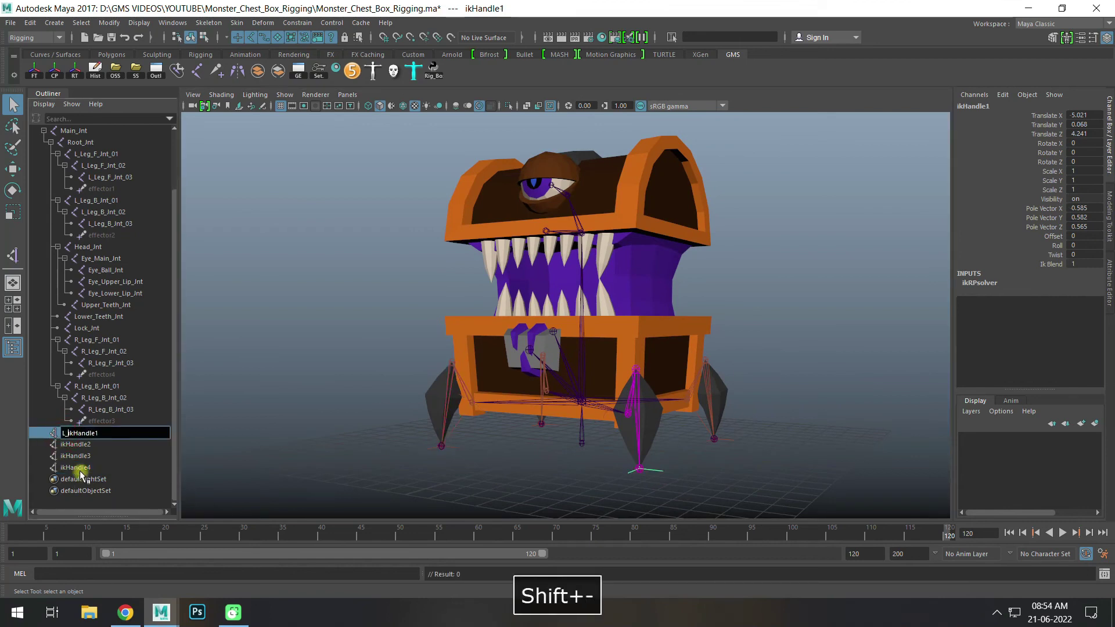
{"action": "type", "text": "g_F_"}
{"action": "key", "text": "Right"}
{"action": "key", "text": "Right"}
{"action": "key", "text": "BackSpace"}
{"action": "key", "text": "BackSpace"}
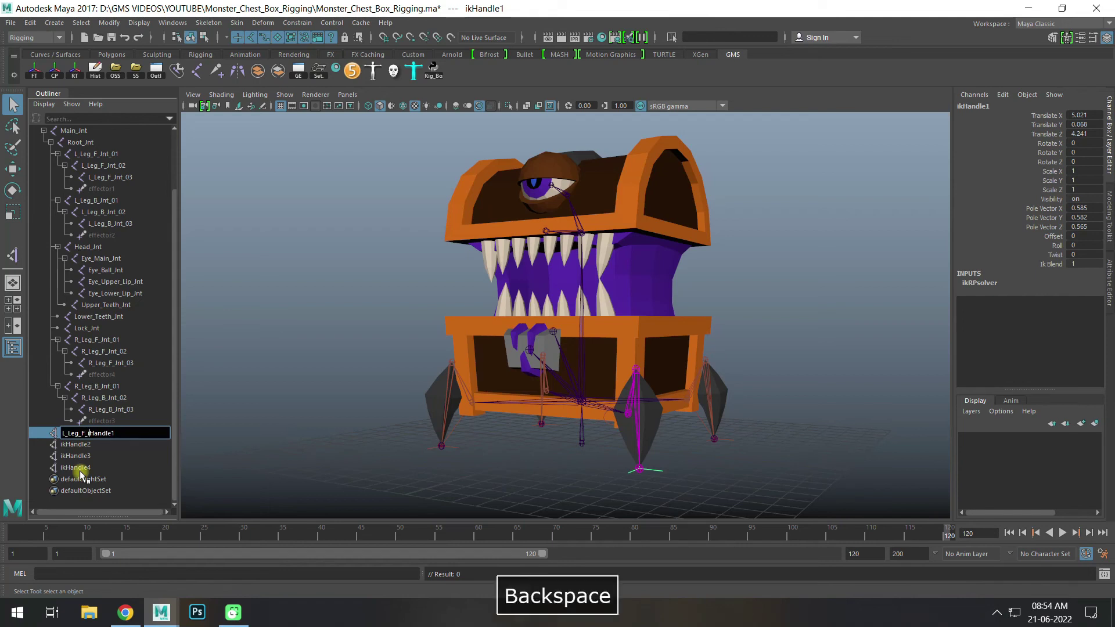
{"action": "type", "text": "Ik"}
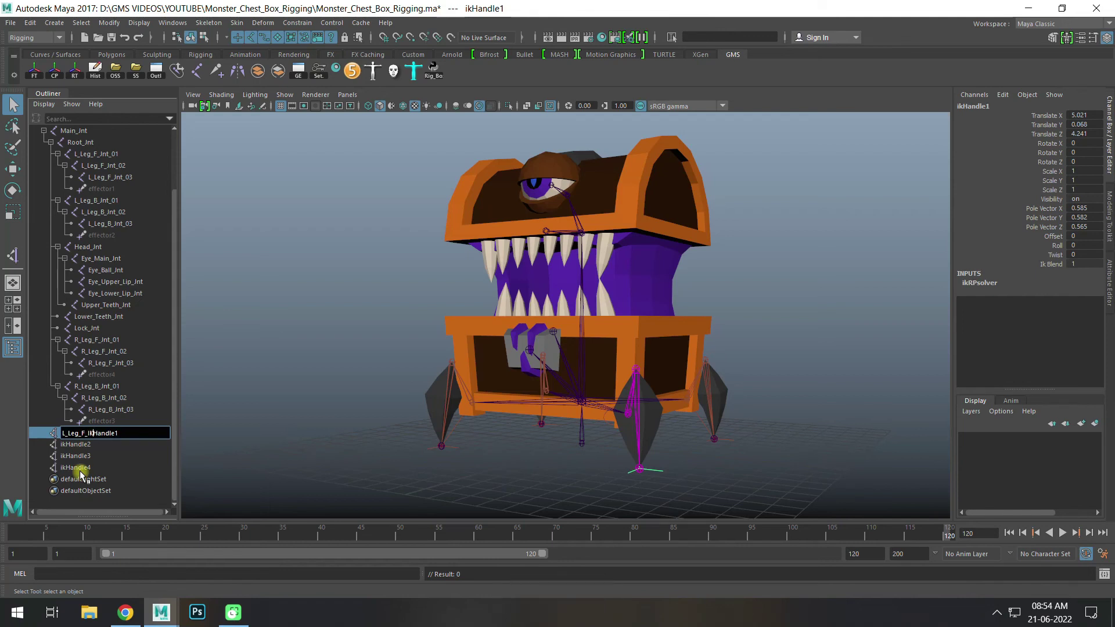
{"action": "type", "text": "_"}
{"action": "key", "text": "Right"}
{"action": "key", "text": "BackSpace"}
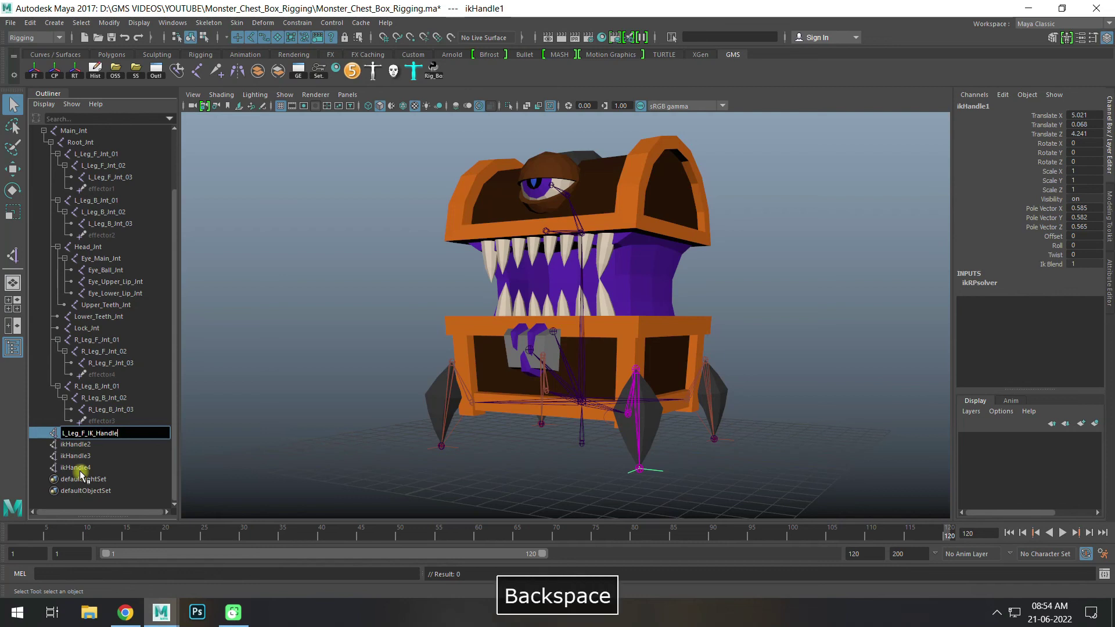
- Reuse the front handle's name to rename ikHandle2 on the left back leg as L_Leg_B_IK_Handle
{"action": "key", "text": "ctrl+a"}
{"action": "key", "text": "ctrl+c"}
{"action": "double_click", "coordinate": [87, 444]}
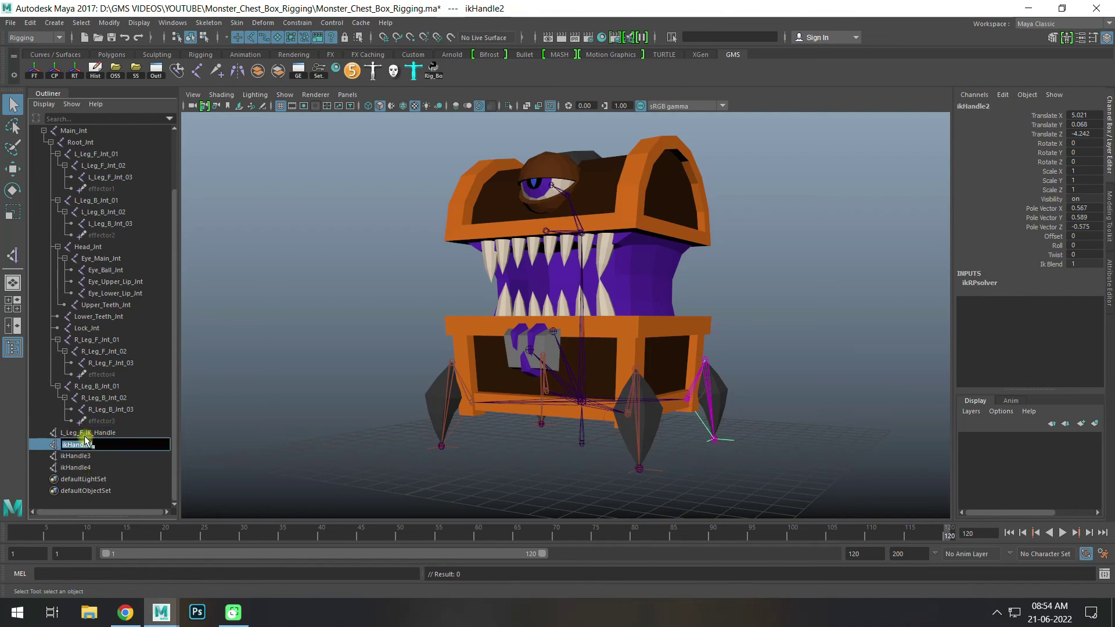
{"action": "key", "text": "ctrl+v"}
{"action": "key", "text": "BackSpace"}
{"action": "key", "text": "BackSpace"}
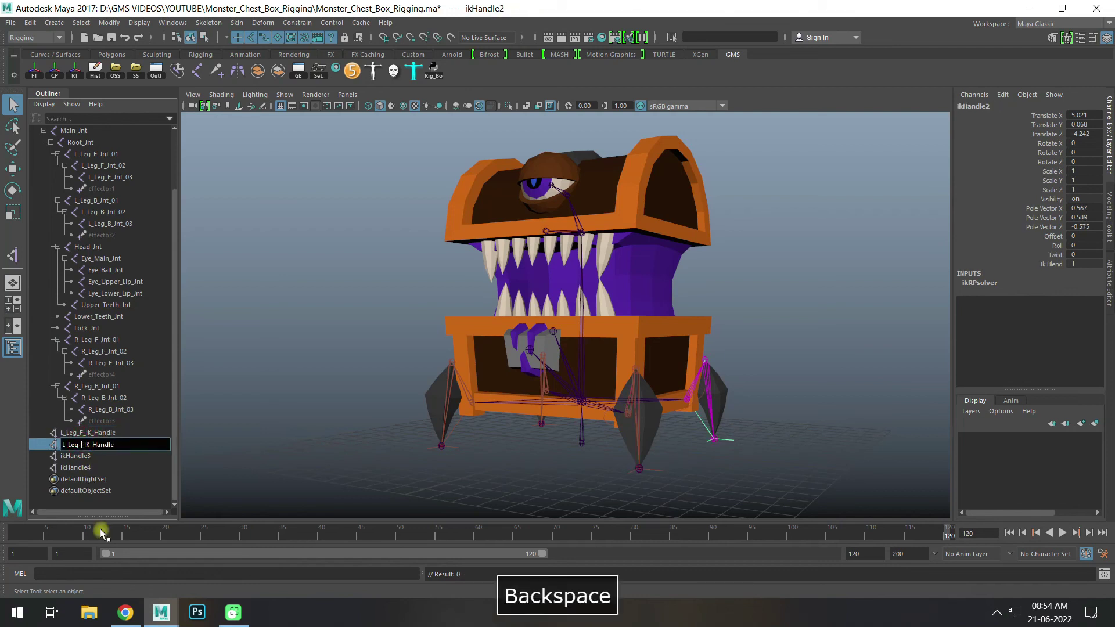
{"action": "type", "text": "B_"}
- Copy the left back handle's name to ikHandle3 and change its prefix so it reads R_Leg_B_IK_Handle
{"action": "key", "text": "ctrl+a"}
{"action": "key", "text": "ctrl+c"}
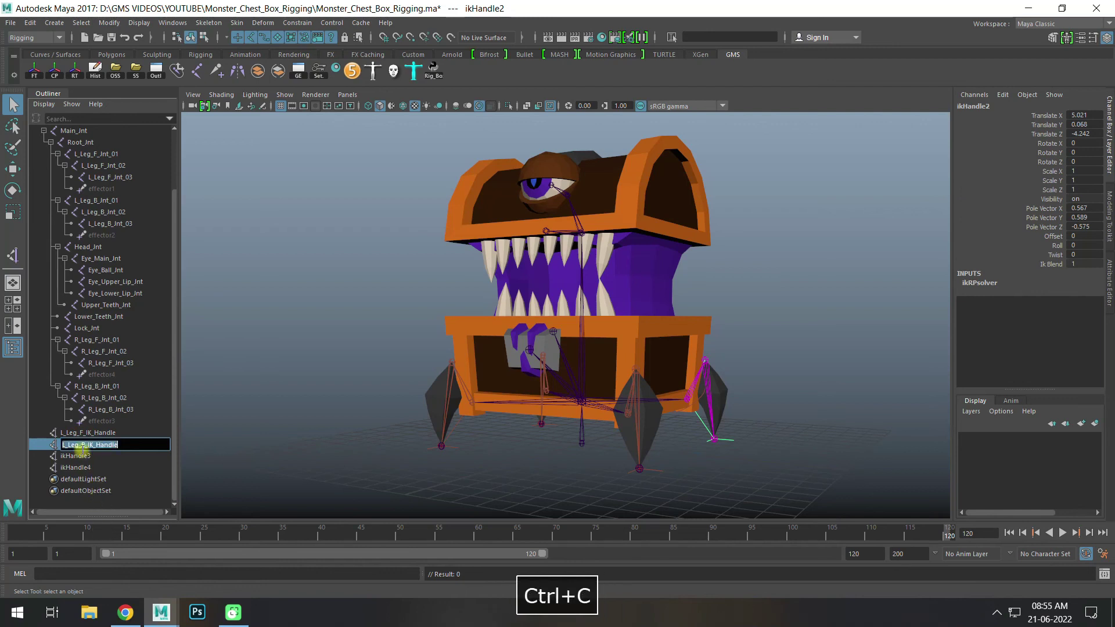
{"action": "double_click", "coordinate": [75, 456]}
{"action": "key", "text": "ctrl+v"}
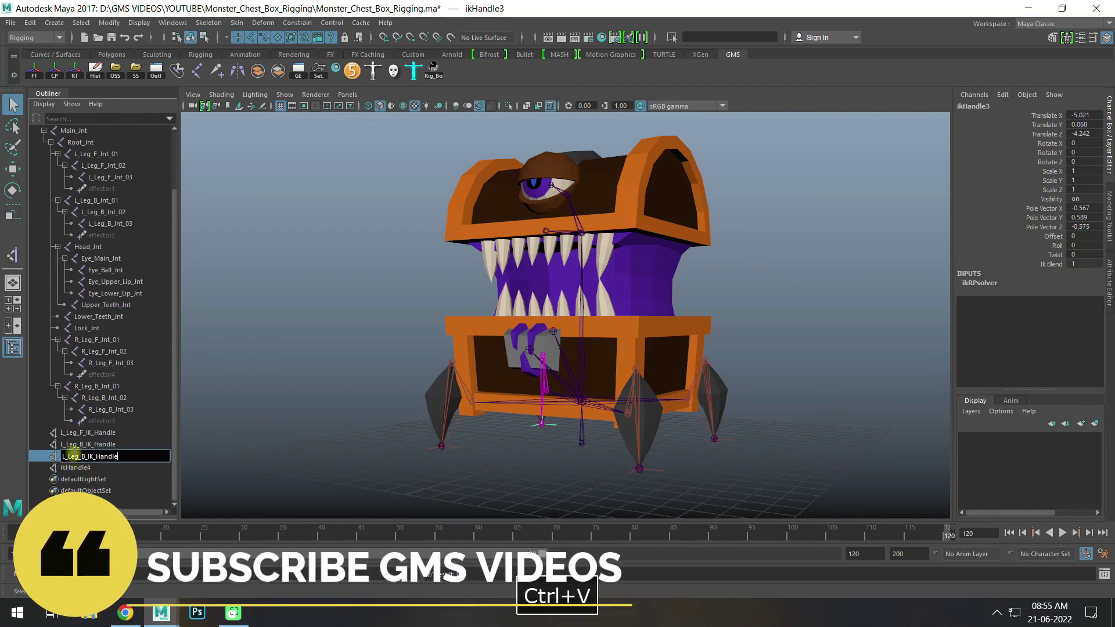
{"action": "left_click", "coordinate": [64, 456]}
{"action": "key", "text": "BackSpace"}
{"action": "type", "text": "R"}
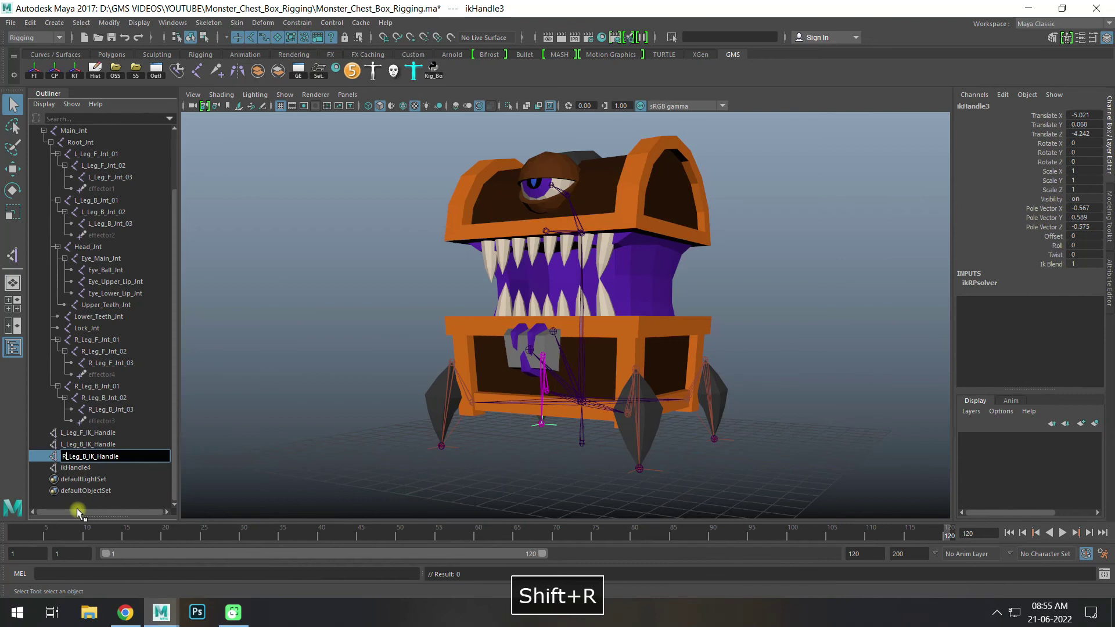
- Rename ikHandle4 as R_Leg_F_IK_Handle, based on the right back handle's name, and clear the selection
{"action": "key", "text": "ctrl+a"}
{"action": "key", "text": "ctrl+c"}
{"action": "double_click", "coordinate": [75, 468]}
{"action": "key", "text": "ctrl+v"}
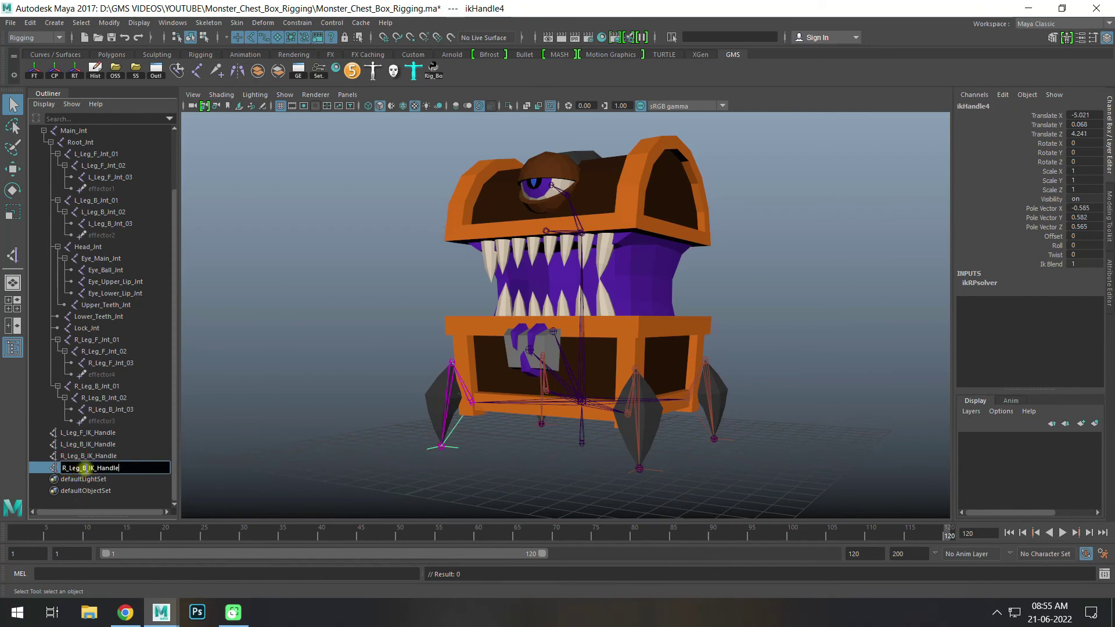
{"action": "key", "text": "BackSpace"}
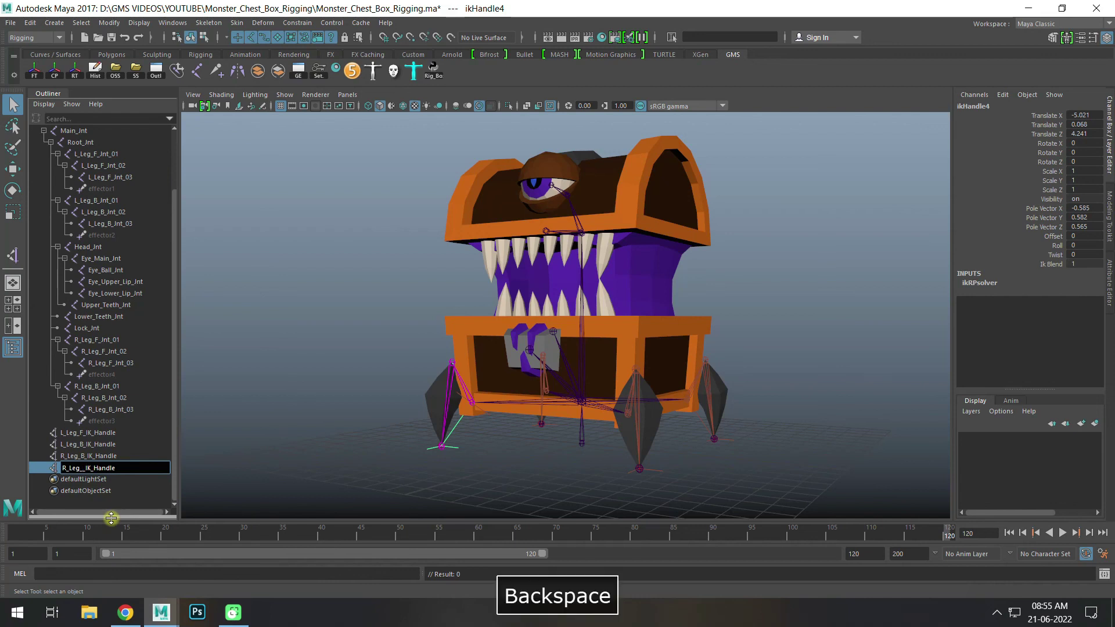
{"action": "type", "text": "F"}
{"action": "key", "text": "Return"}
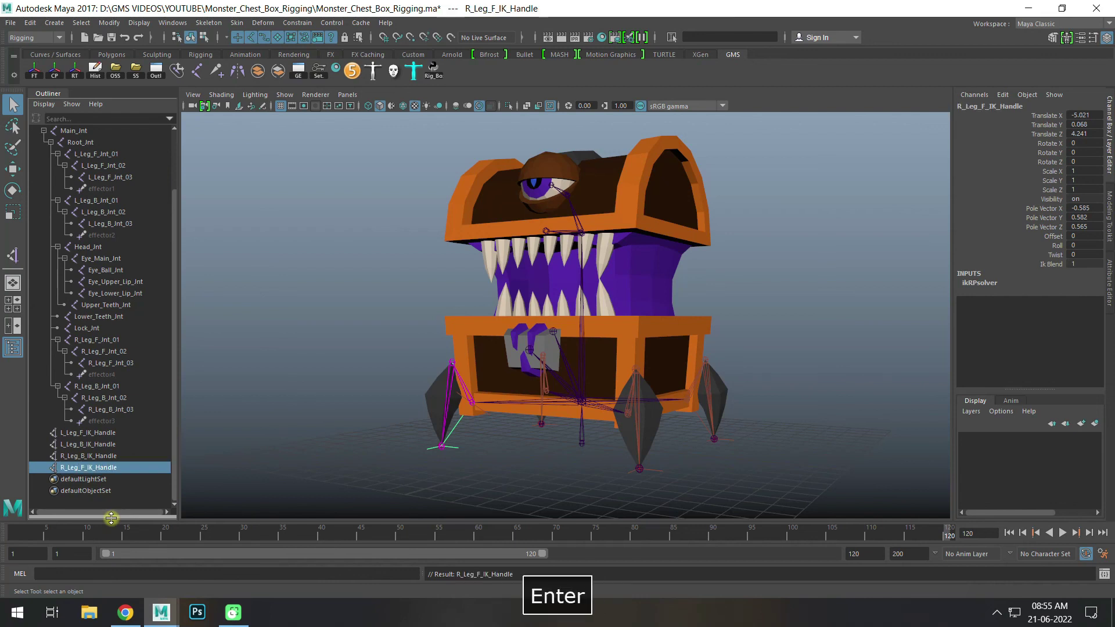
{"action": "left_click", "coordinate": [763, 357]}
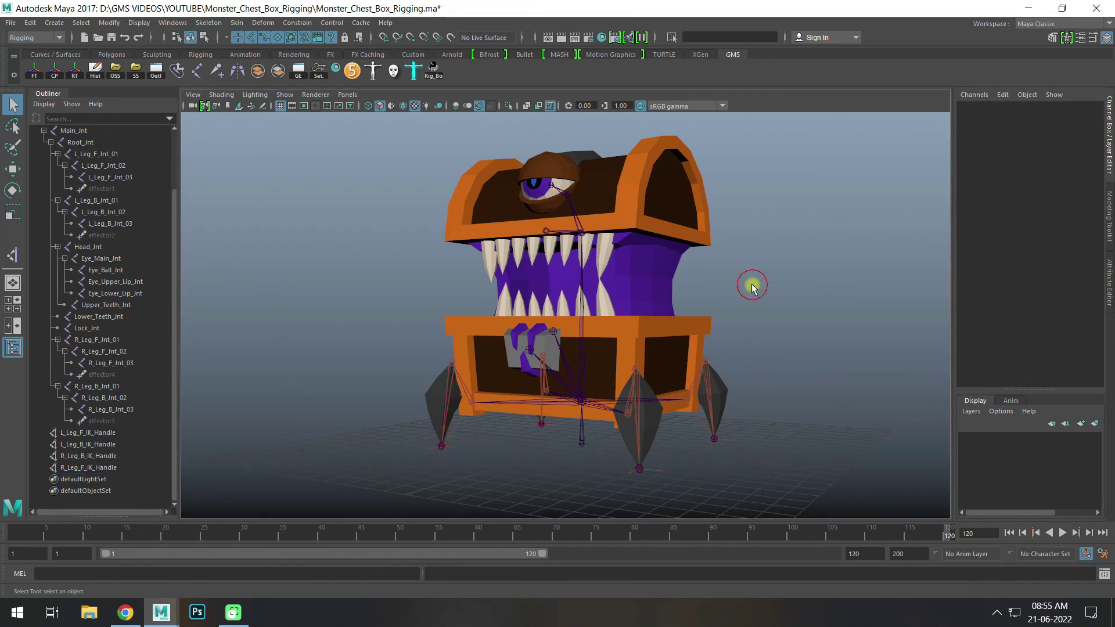
- Collapse the entire Main_Jnt hierarchy in the Outliner
{"action": "left_click_drag", "start_coordinate": [749, 281], "coordinate": [747, 343], "text": "alt"}
{"action": "scroll", "coordinate": [75, 271], "scroll_direction": "up", "scroll_amount": 3}
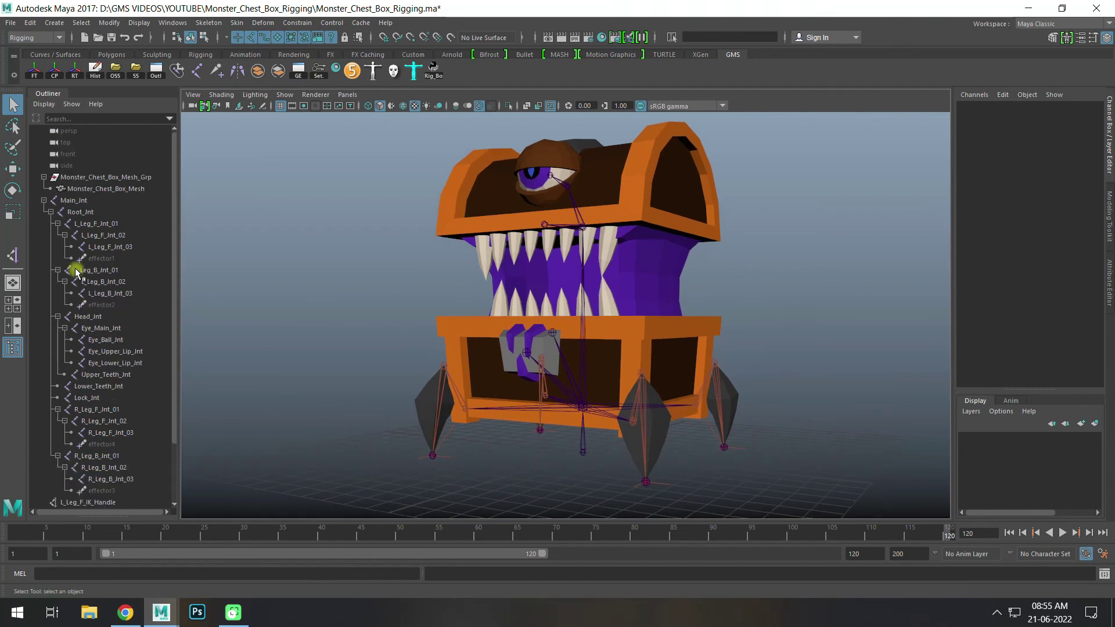
{"action": "left_click", "coordinate": [44, 200], "text": "shift"}
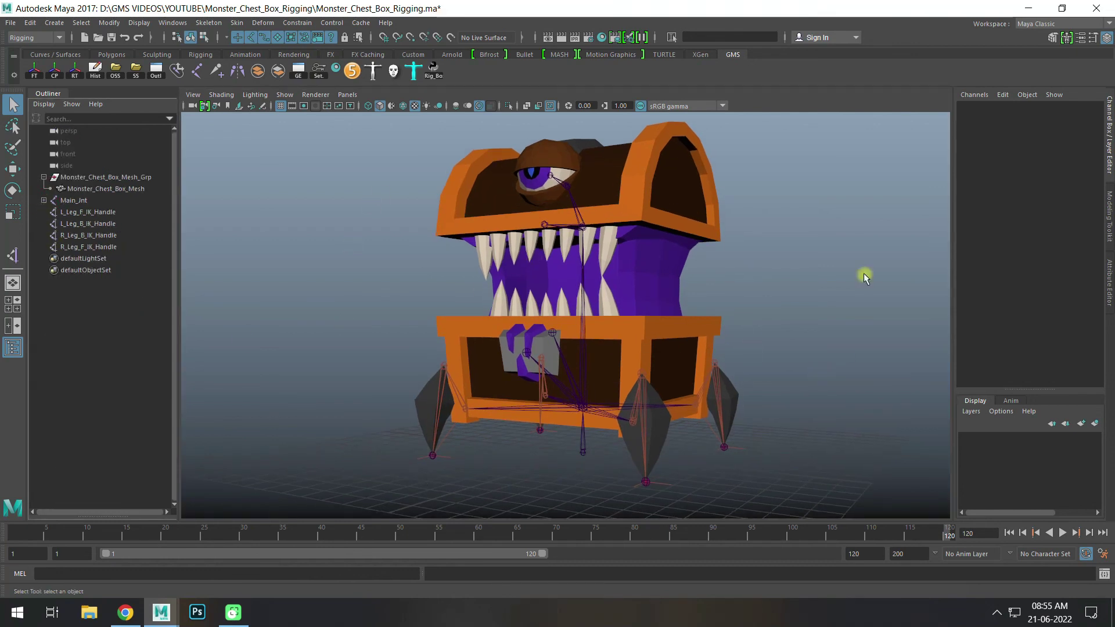
{"action": "left_click_drag", "start_coordinate": [846, 259], "coordinate": [735, 436], "text": "alt"}
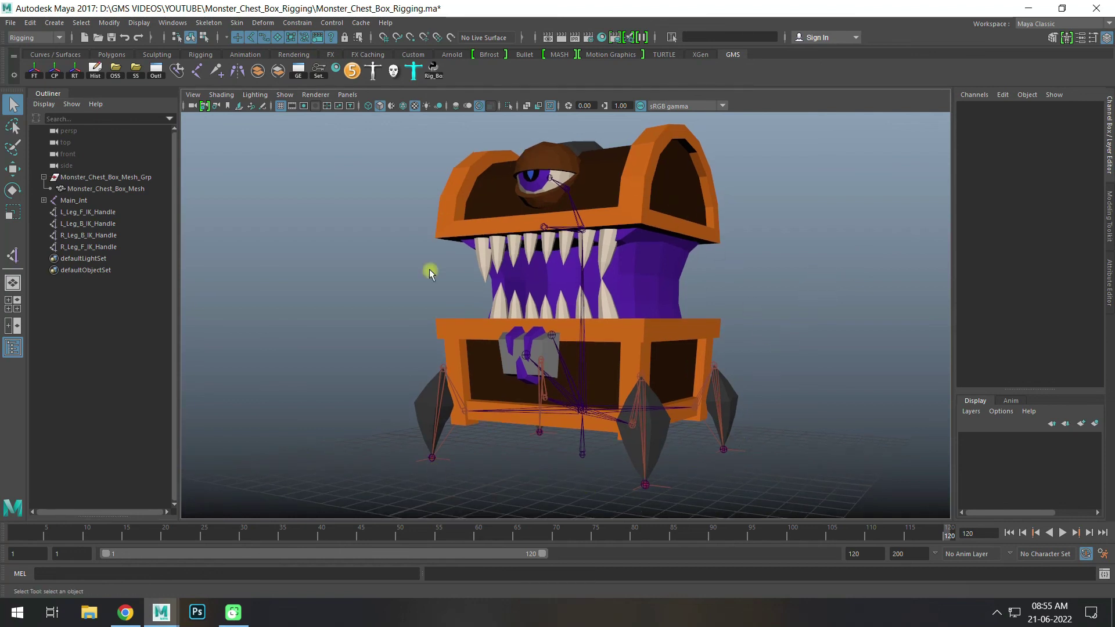